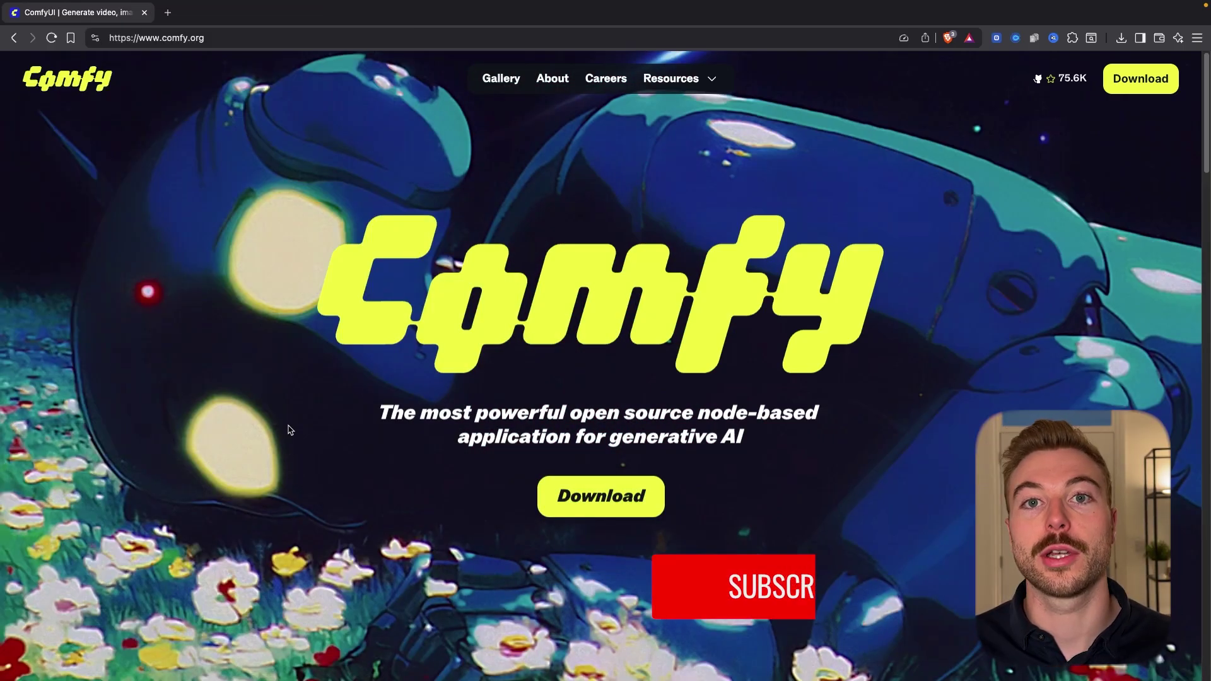
Step: Look through the Comfy home page, from the feature sections to Latest News & Updates
scroll(577, 375, down, 5)
scroll(584, 369, up, 5)
scroll(587, 364, down, 10)
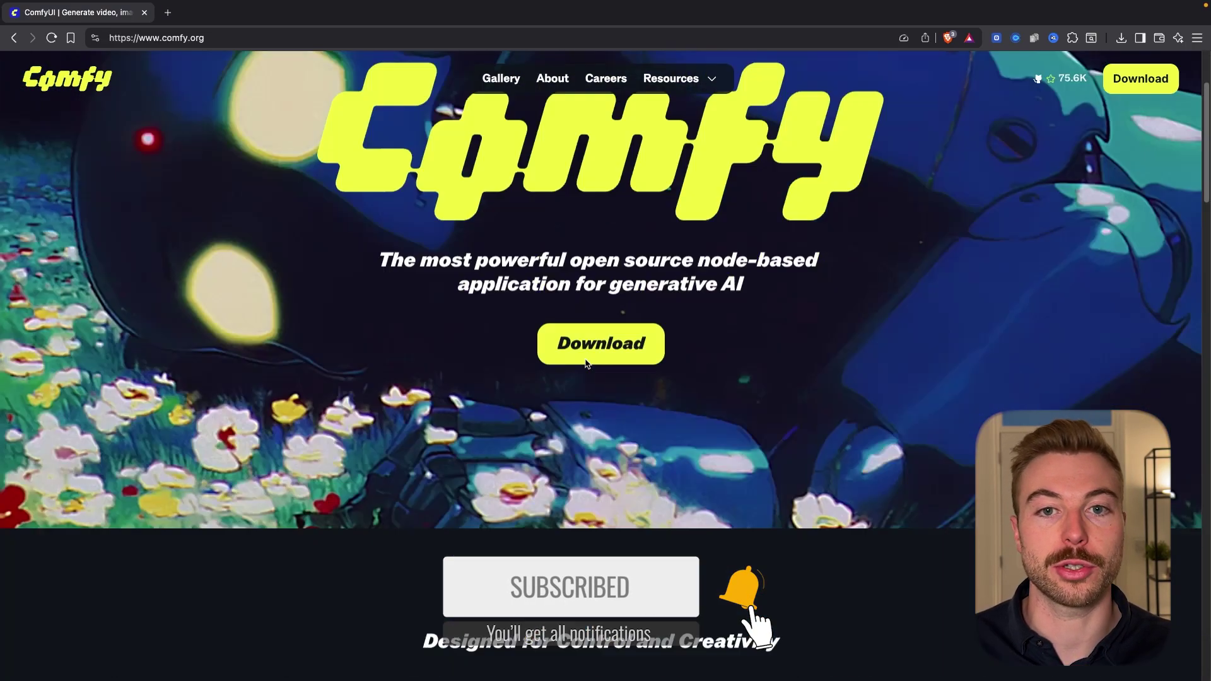
scroll(586, 364, down, 5)
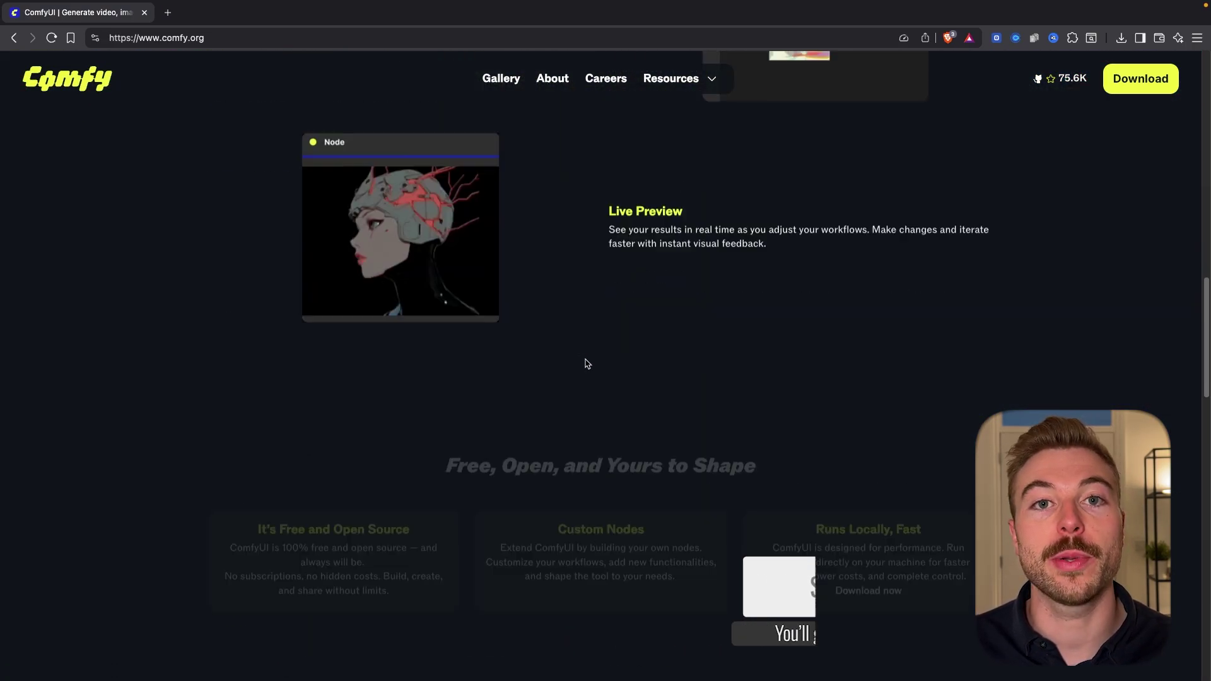
scroll(586, 364, down, 3)
scroll(586, 364, down, 10)
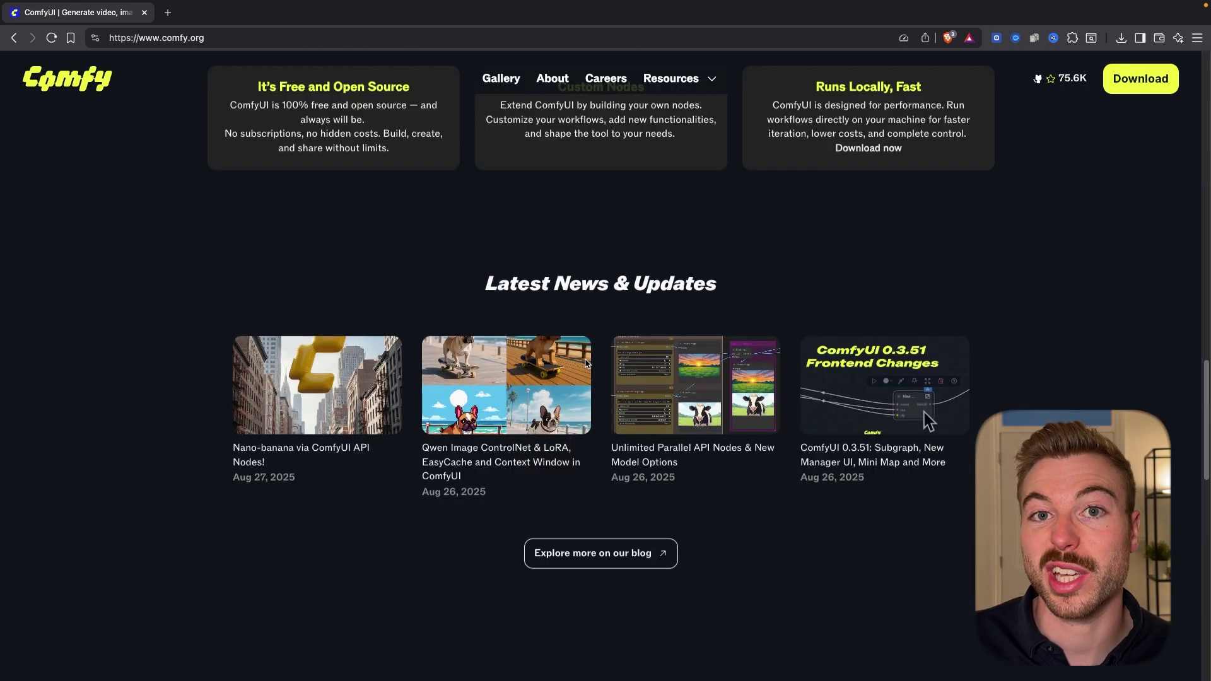
scroll(586, 363, up, 20)
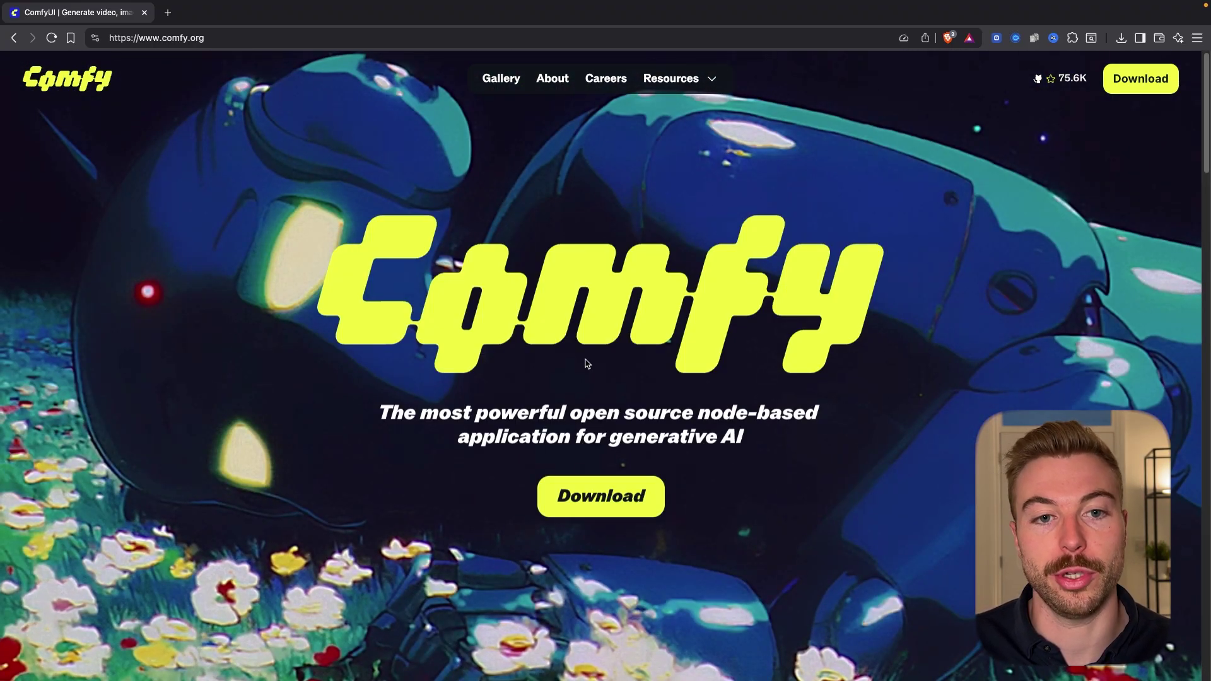
Step: Download the Mac installer of ComfyUI from the Comfy website and save it to the chosen folder
click(607, 511)
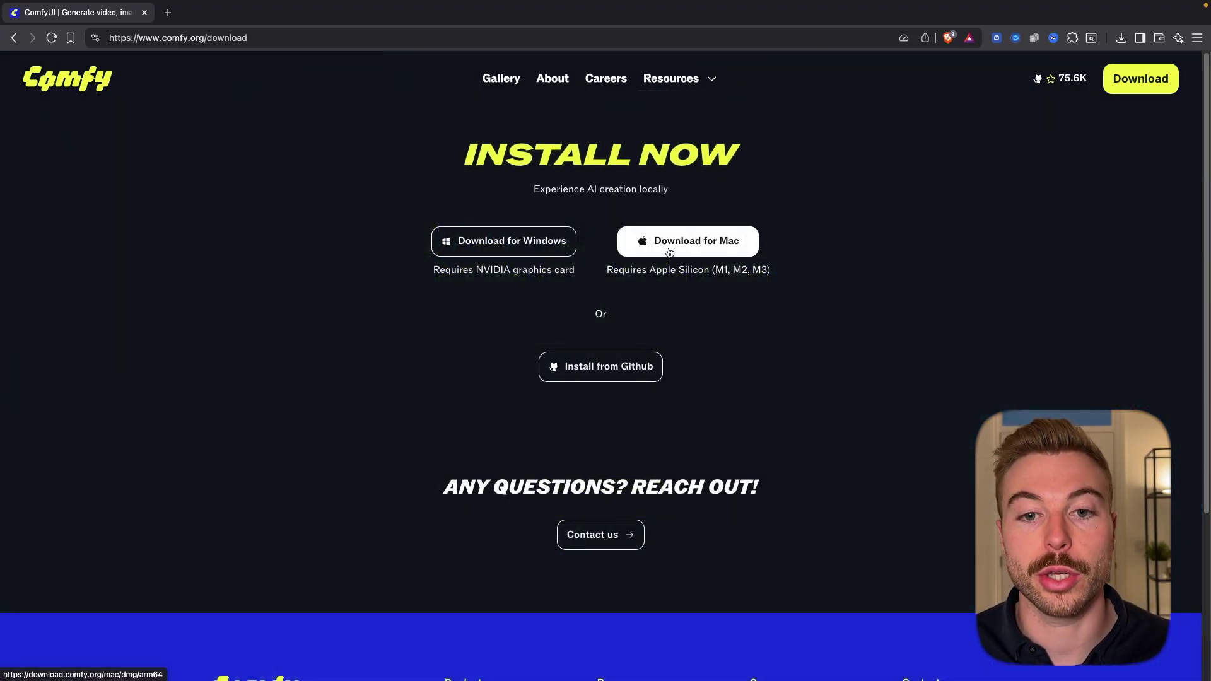
click(668, 251)
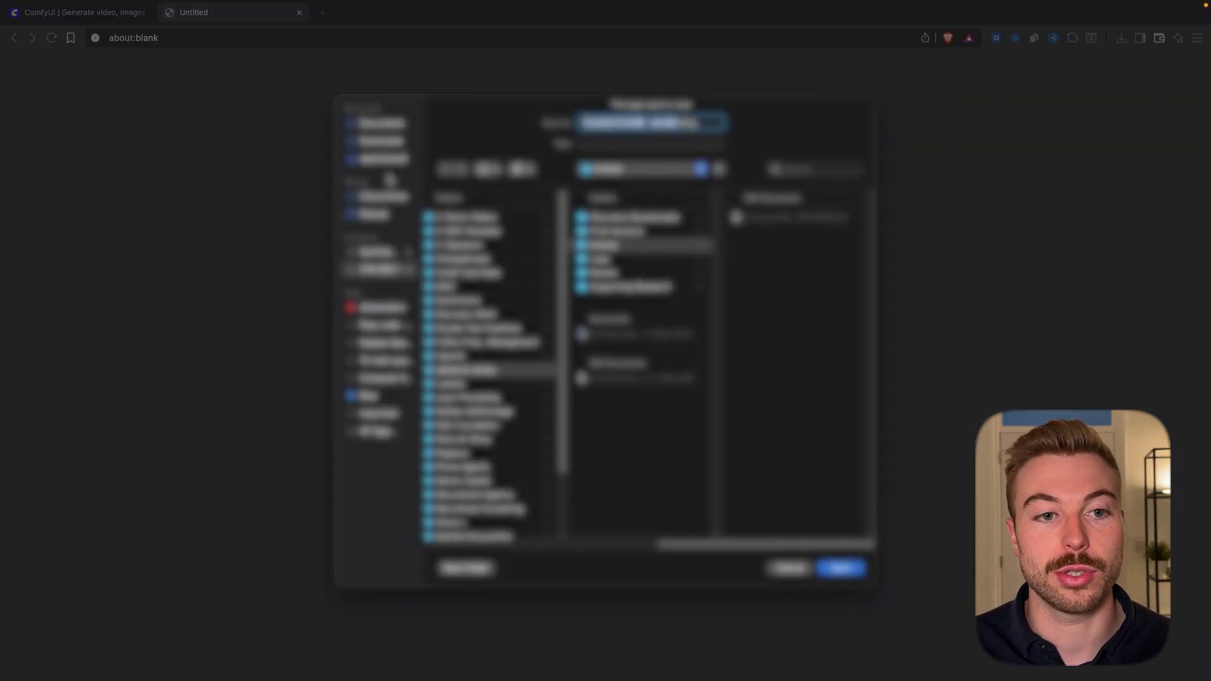
click(382, 141)
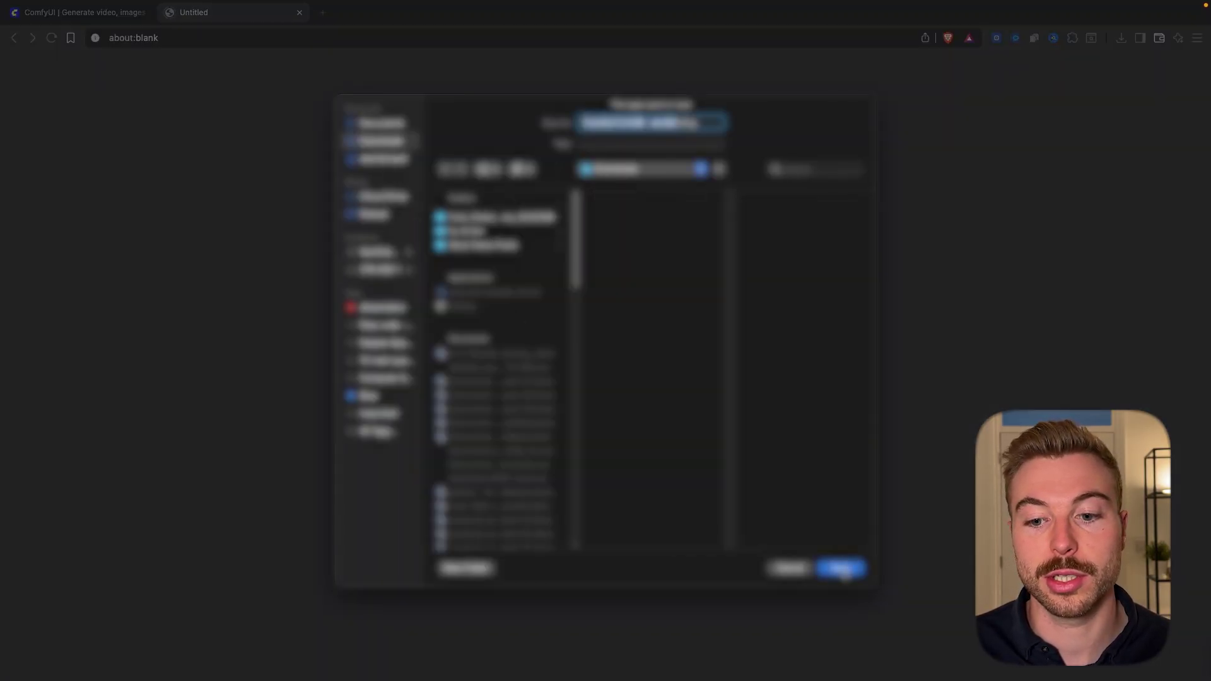
click(841, 568)
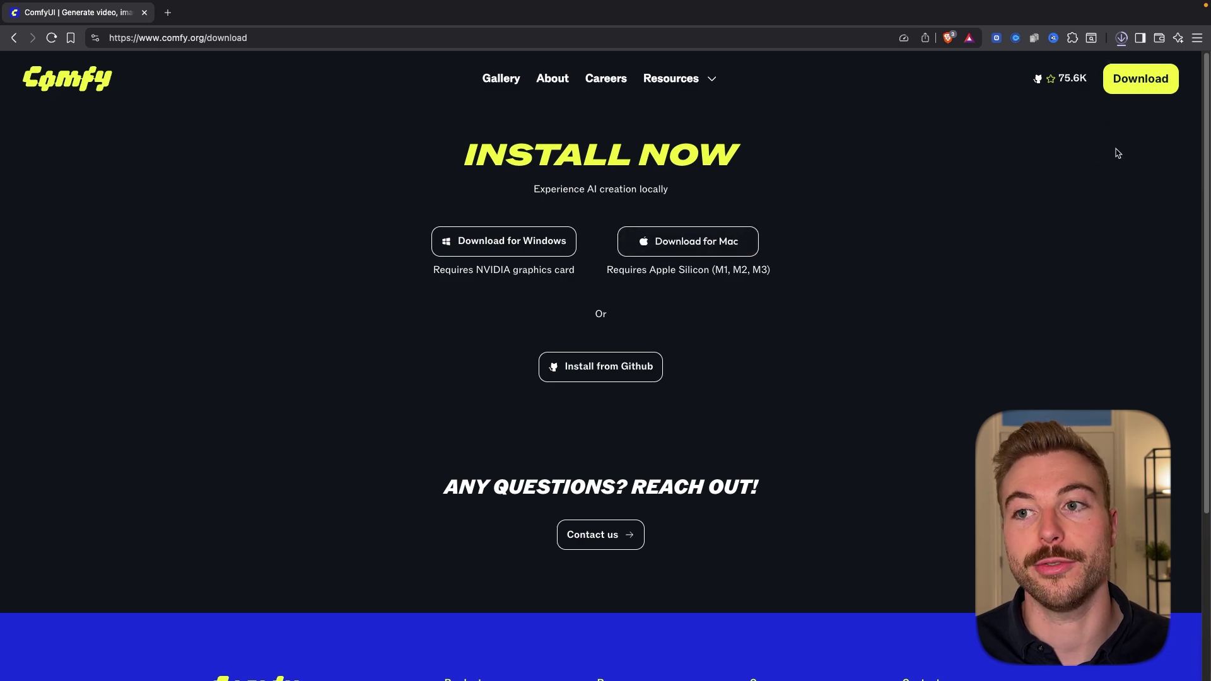
Step: Install ComfyUI into Applications from the downloaded disk image and launch it
click(1122, 38)
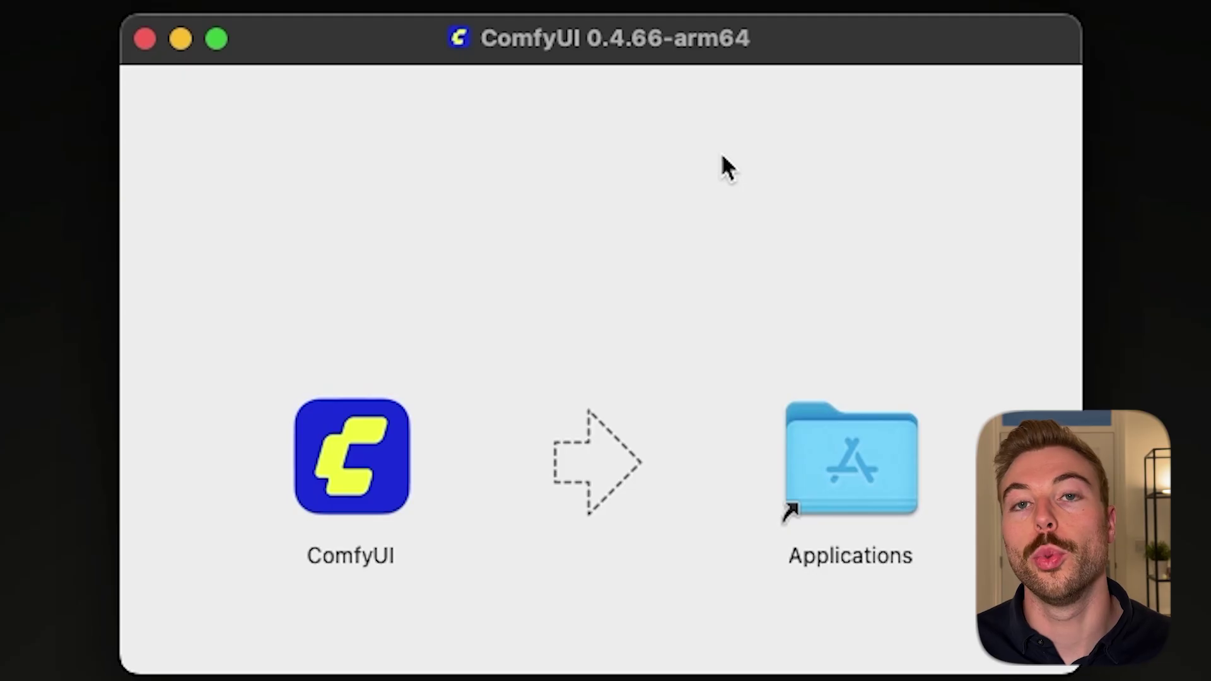
drag(354, 465, 803, 407)
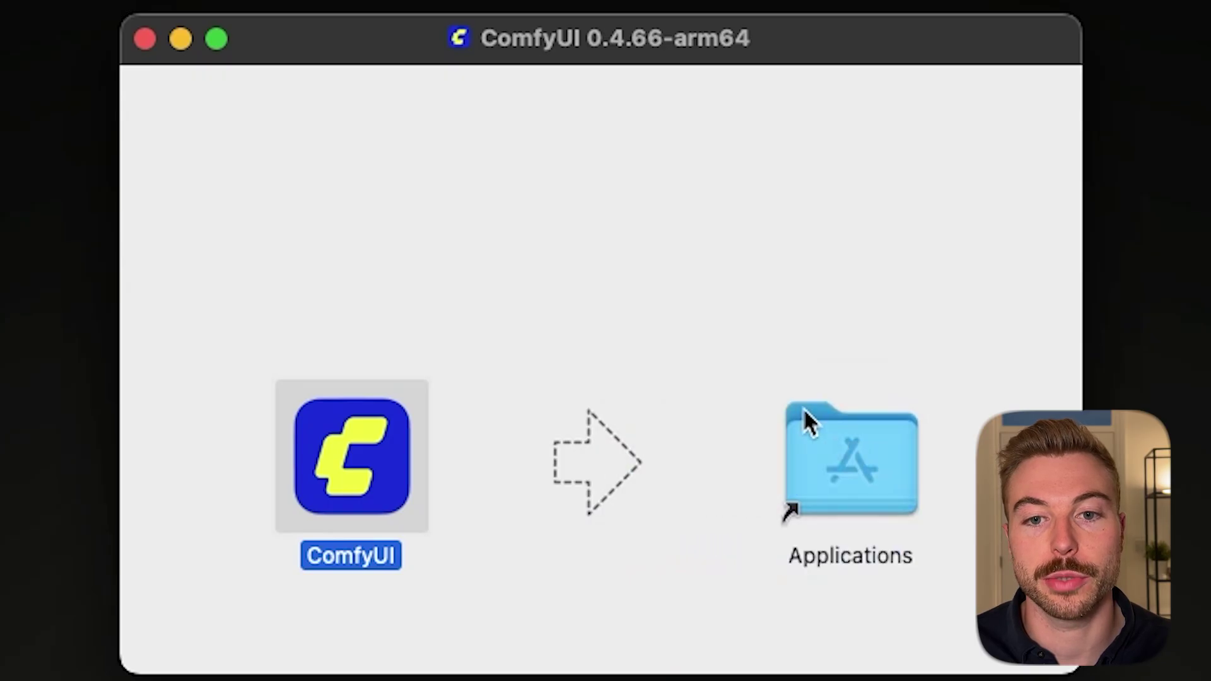
click(672, 304)
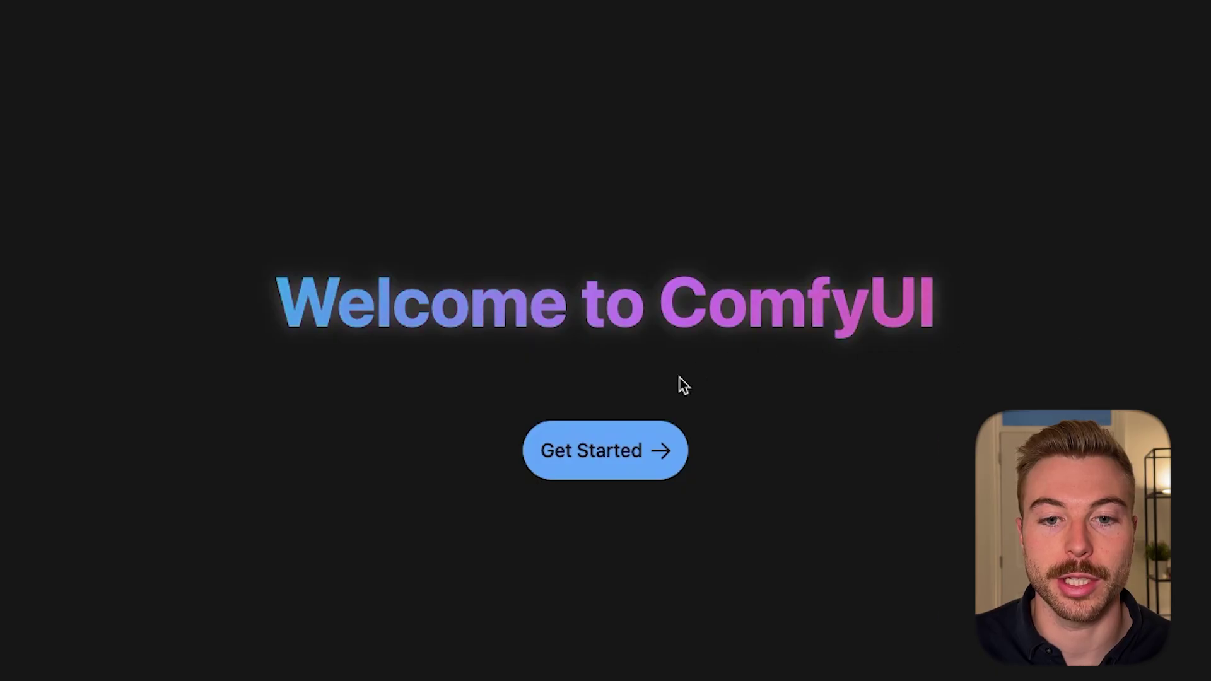
Step: Start the ComfyUI setup and choose the Apple Metal (MPS) GPU, leaving CPU mode disabled
click(631, 459)
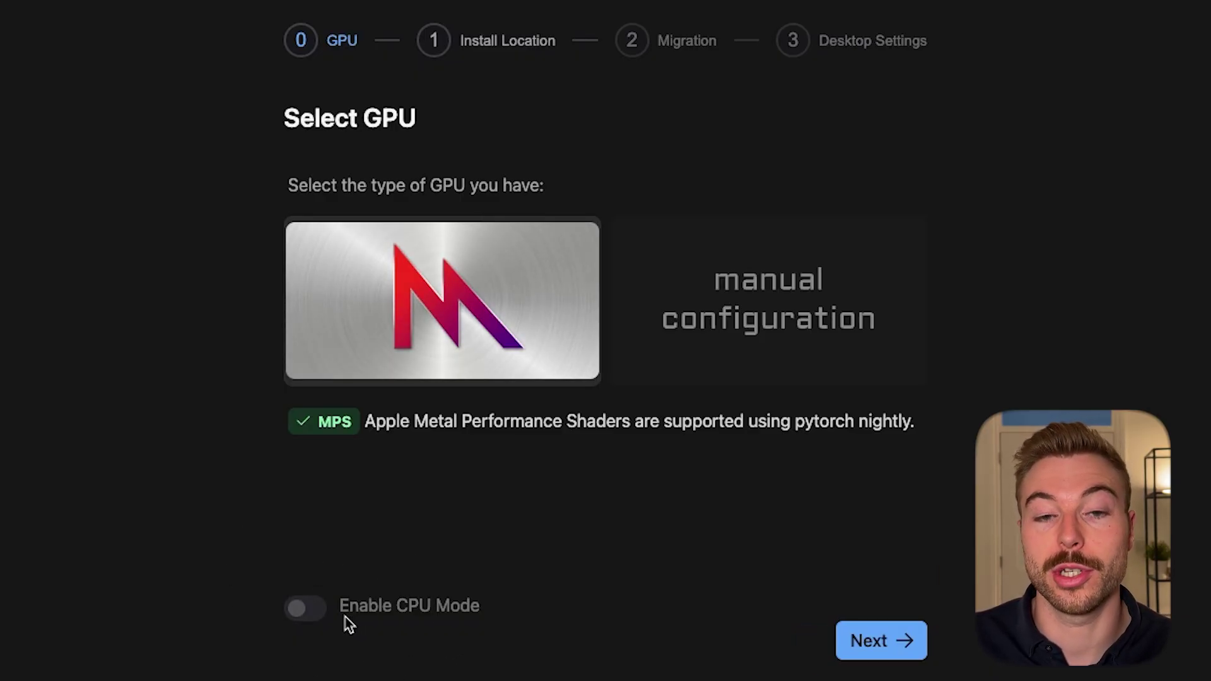
click(314, 620)
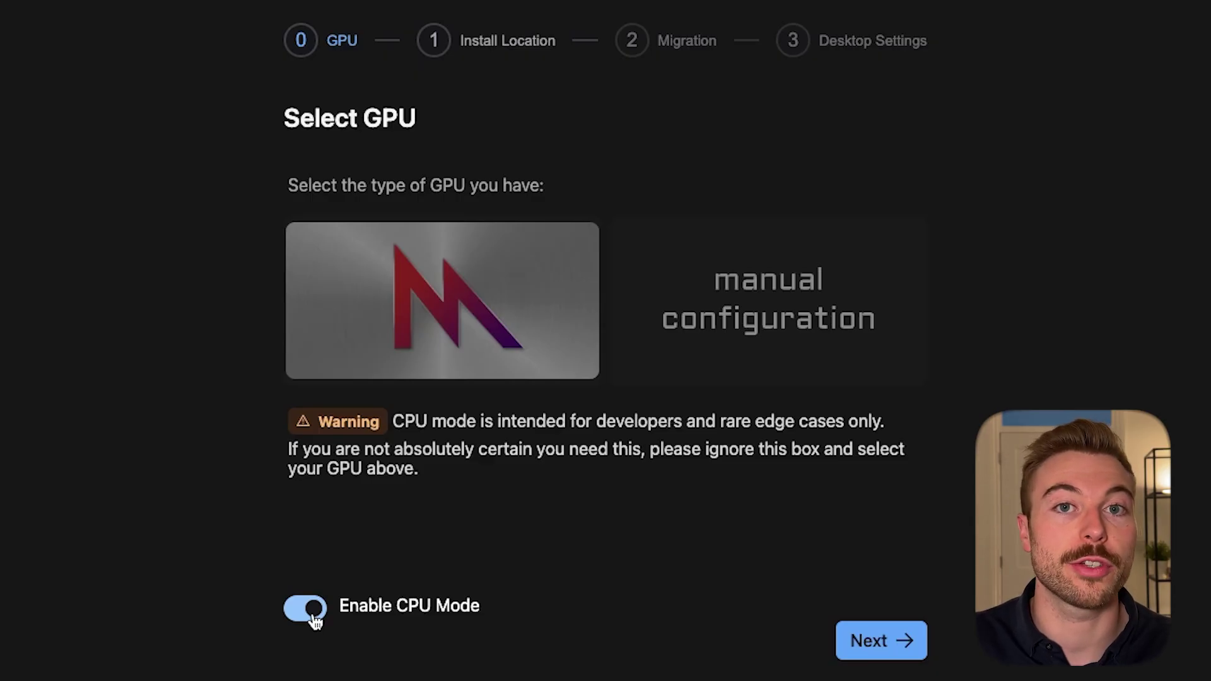
click(315, 619)
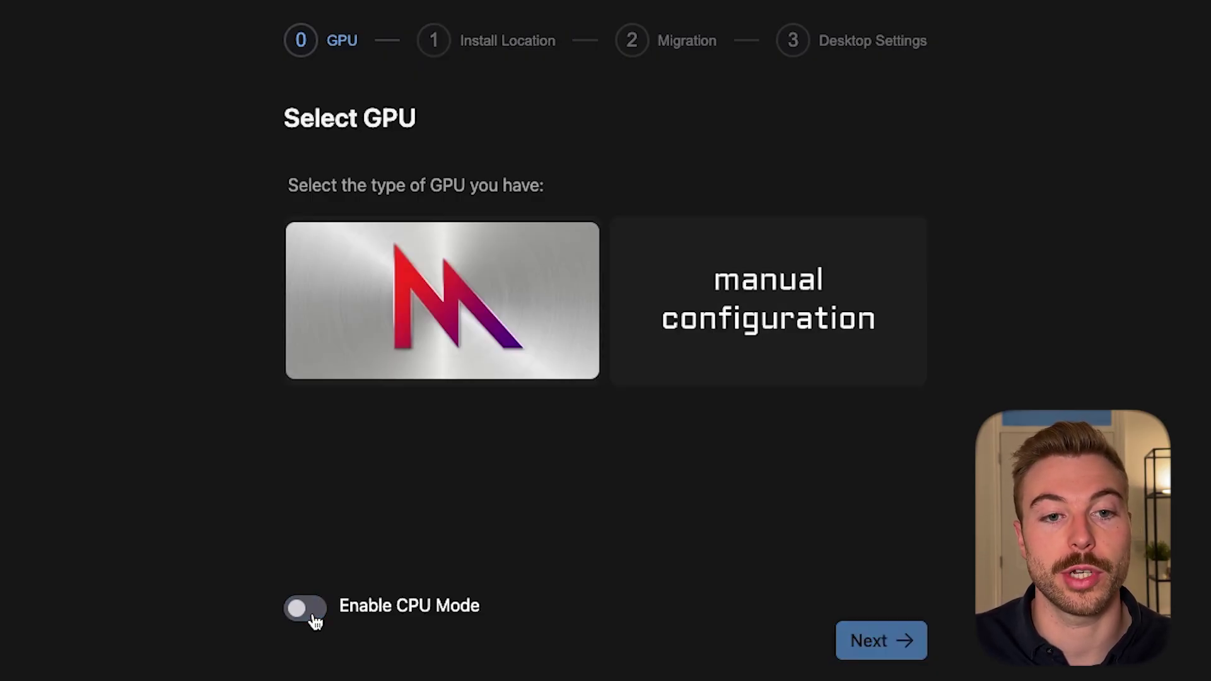
click(433, 326)
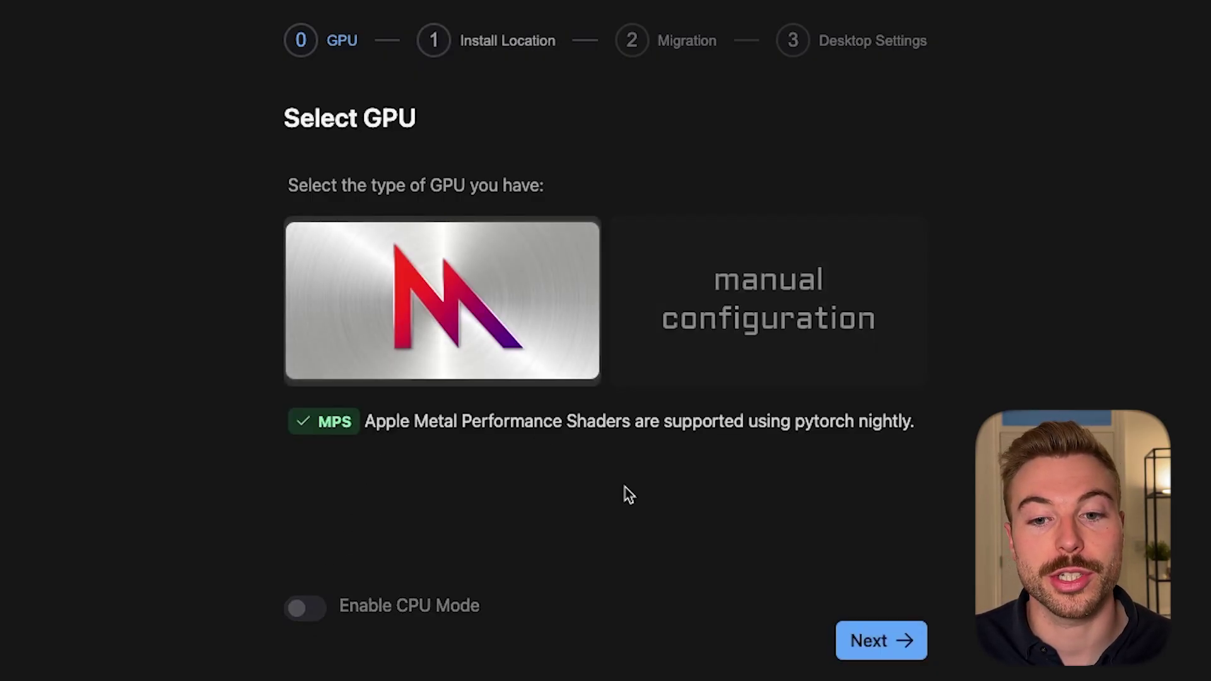
click(870, 637)
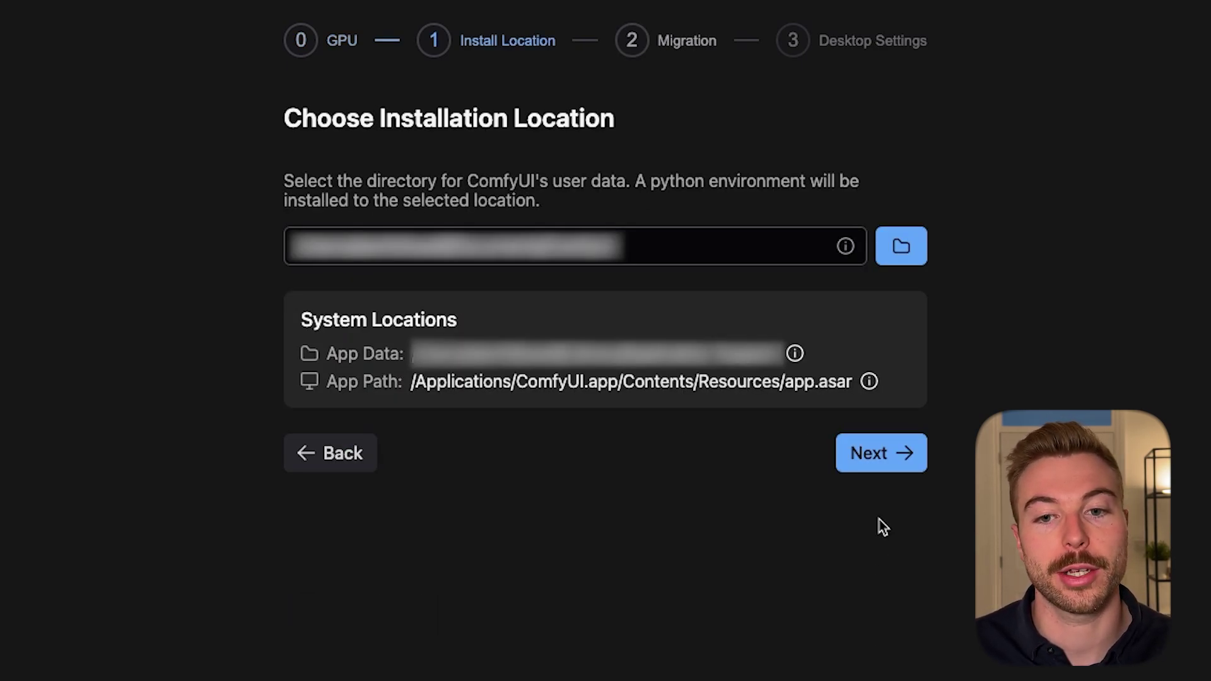
Step: Complete the setup with the proposed install location and no migration from an existing installation
click(880, 465)
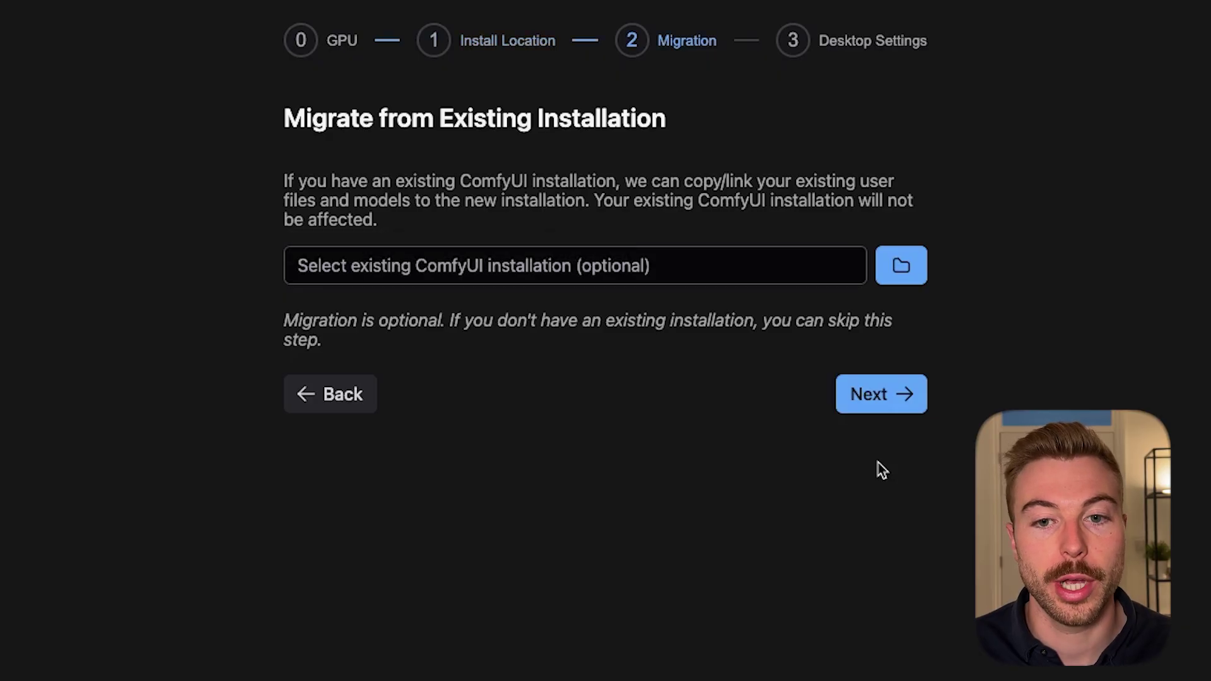
click(871, 398)
click(859, 431)
click(839, 617)
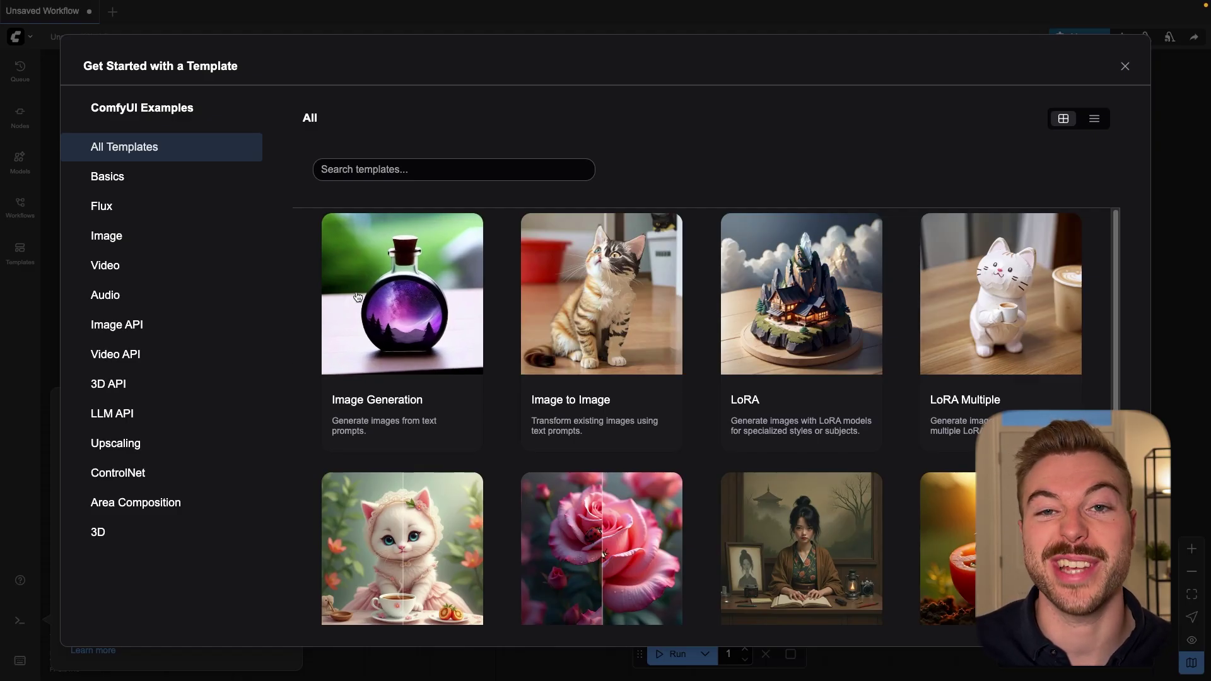
Step: Browse the complete list of ComfyUI example templates to see which workflows are offered
scroll(357, 297, down, 2)
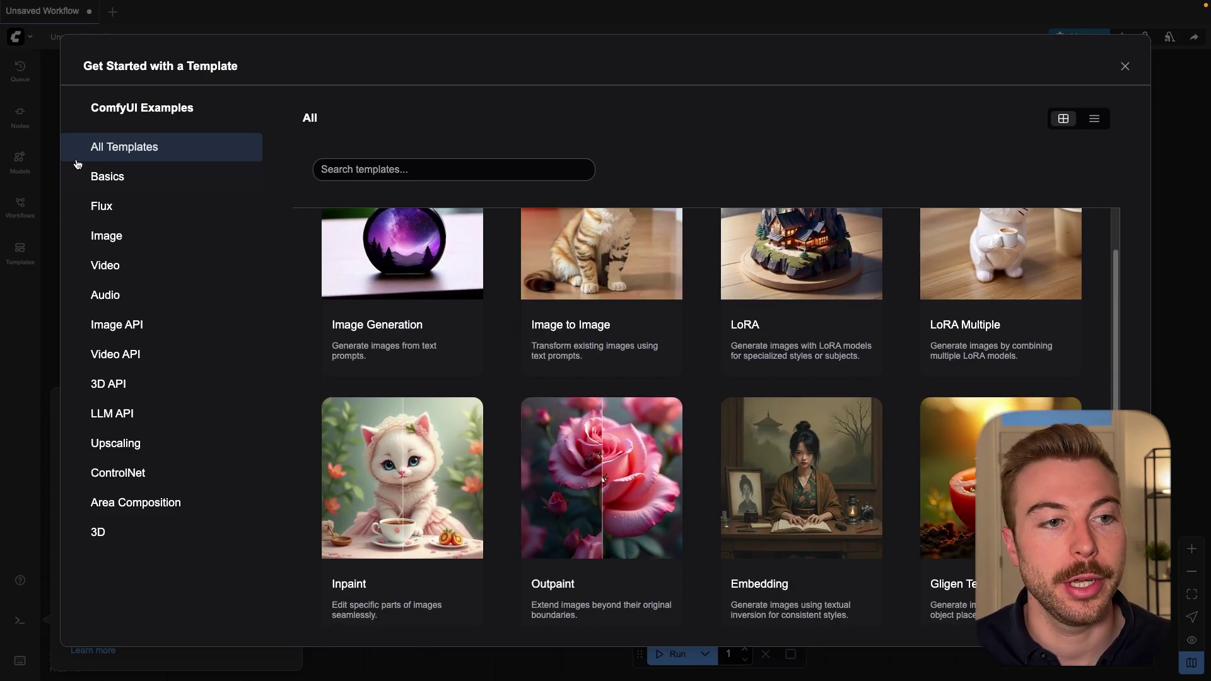
scroll(708, 405, up, 2)
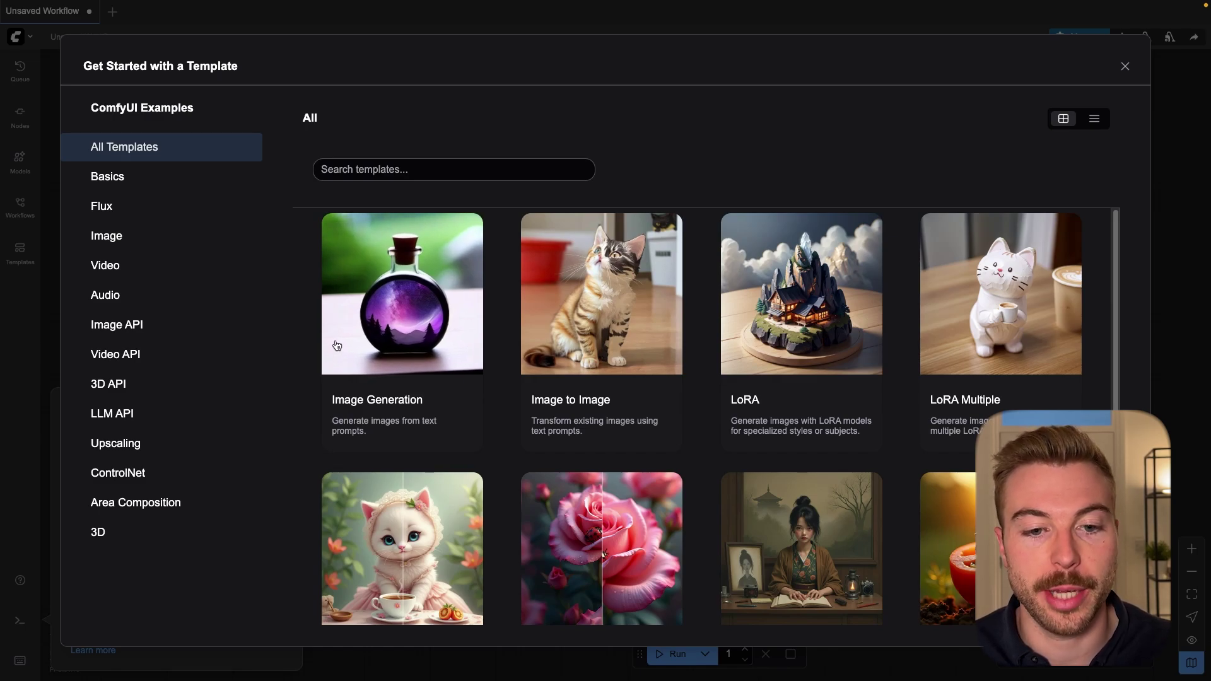
scroll(698, 335, down, 1)
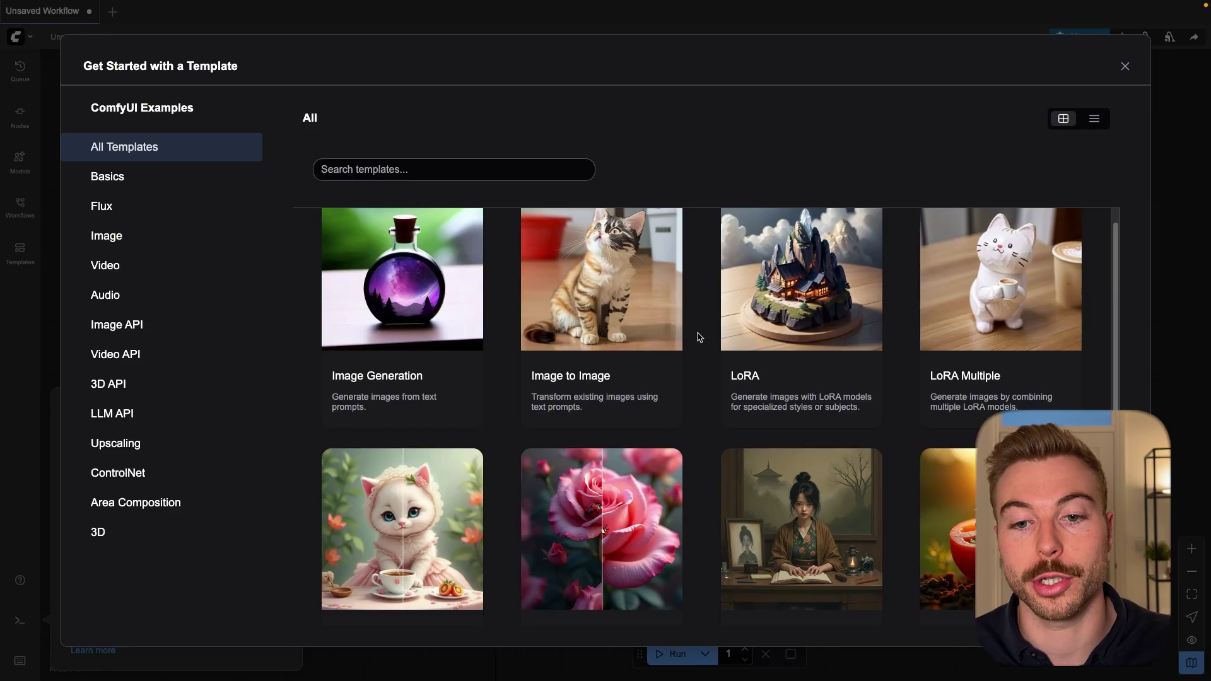
scroll(700, 336, down, 2)
scroll(699, 337, down, 4)
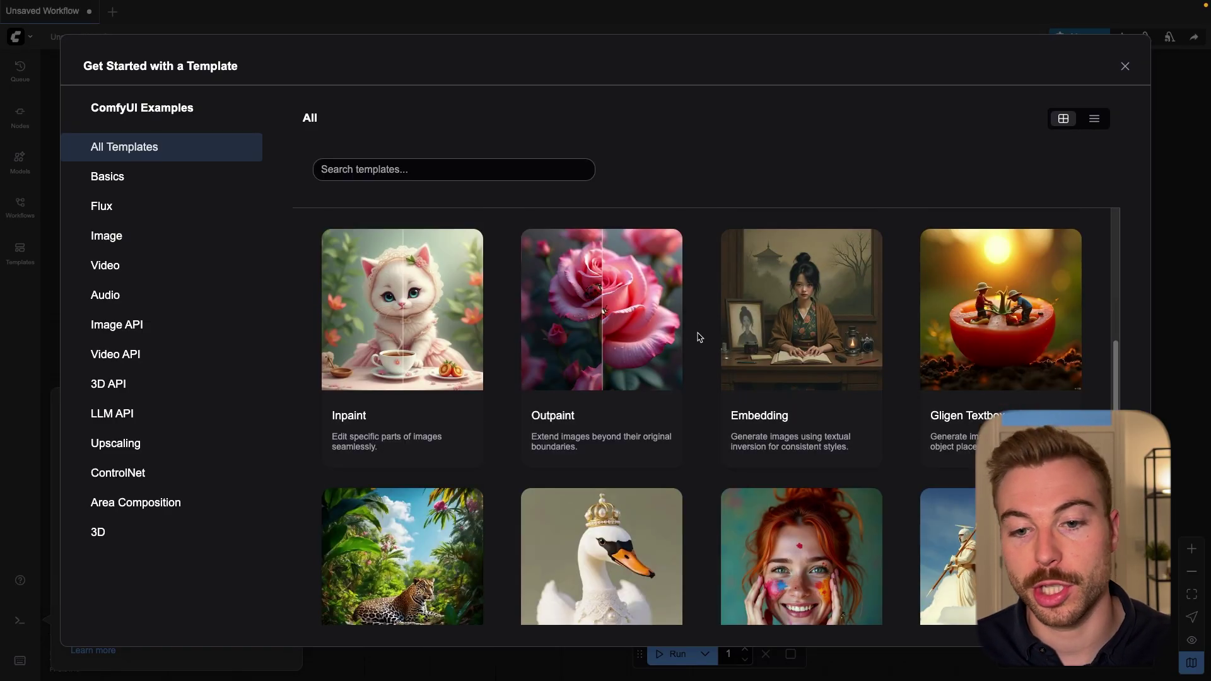
scroll(699, 337, down, 1)
scroll(700, 337, down, 6)
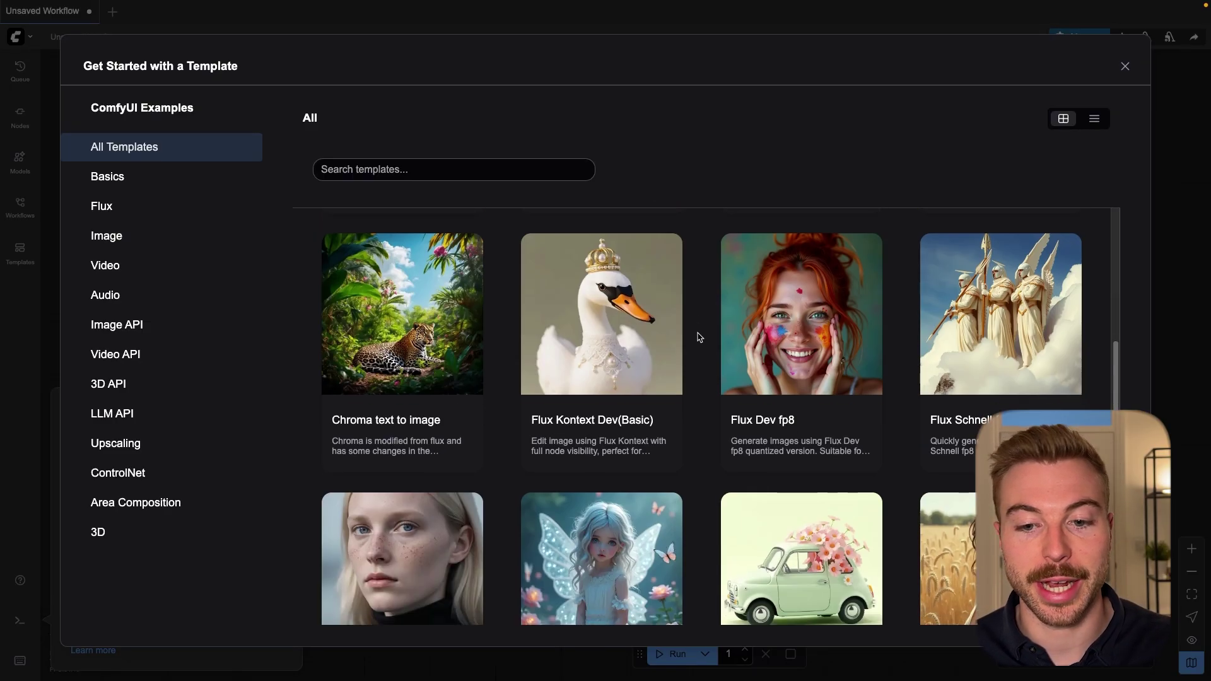
scroll(699, 337, down, 15)
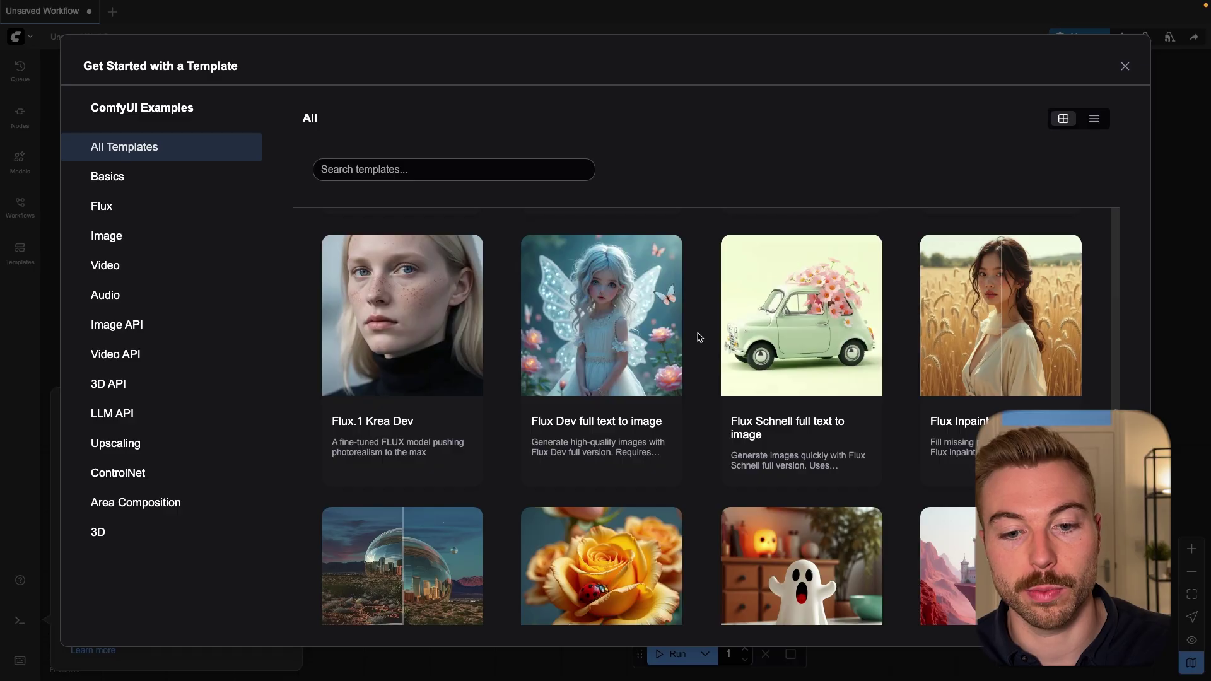
Step: Examine the templates offered in the Video, Flux, Image and Basics categories
click(114, 279)
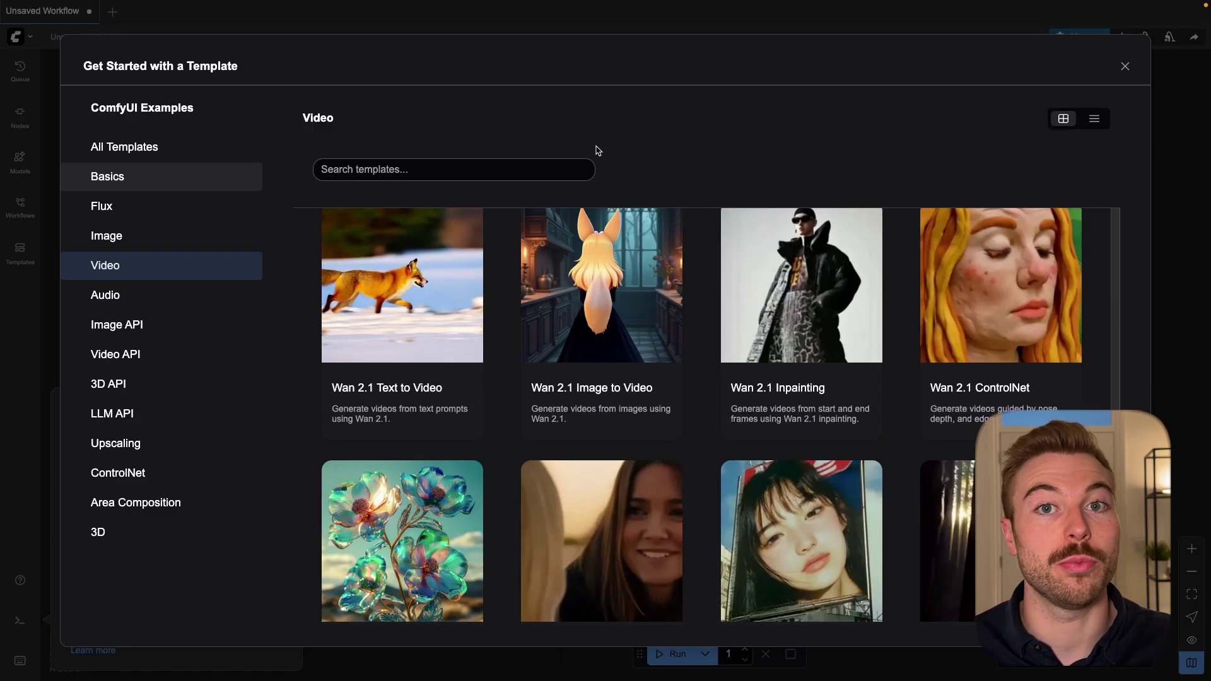
scroll(511, 325, down, 3)
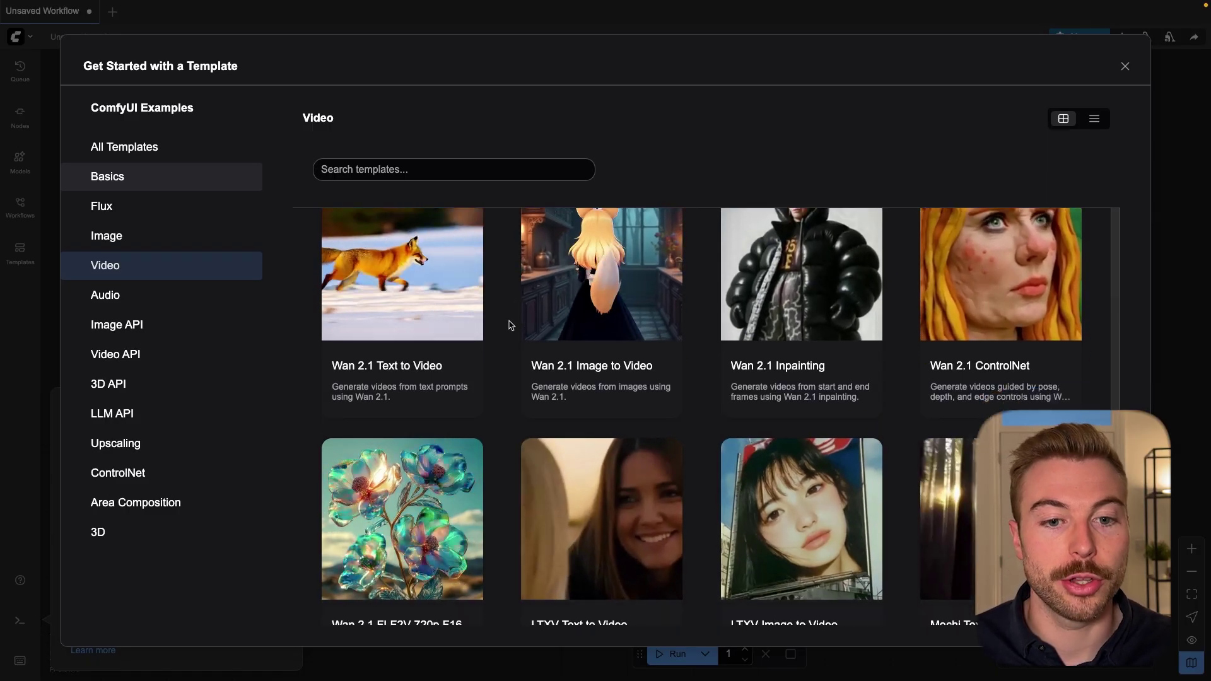
scroll(511, 325, down, 2)
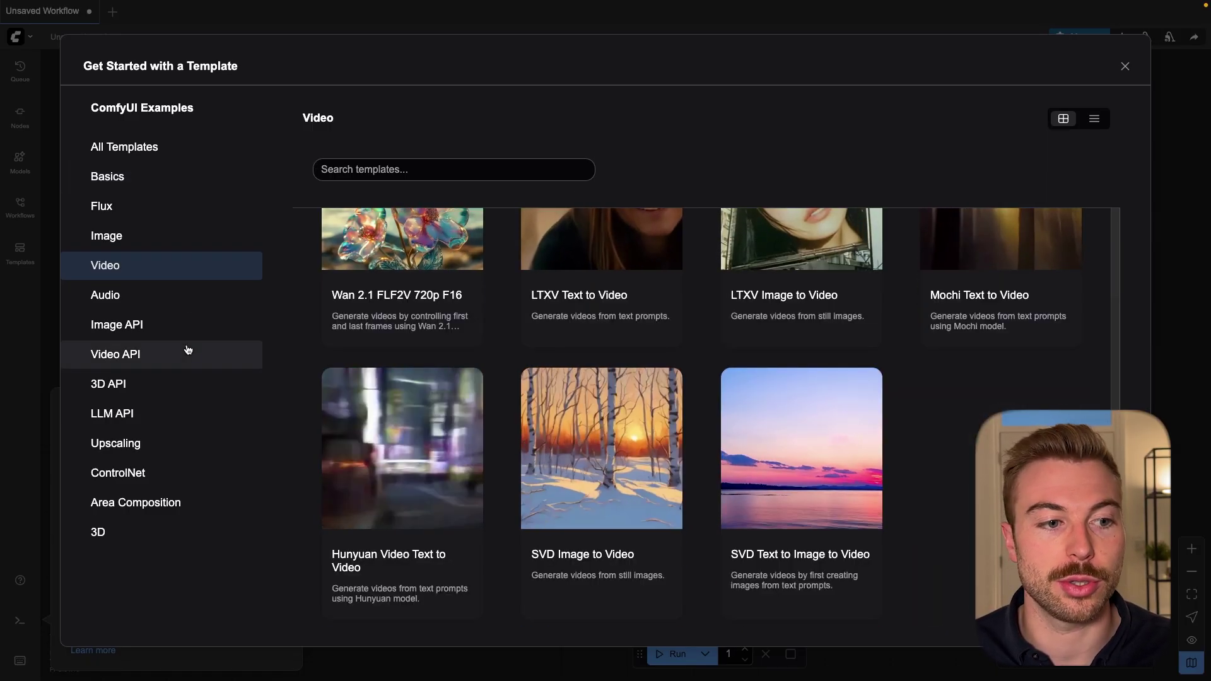
click(160, 213)
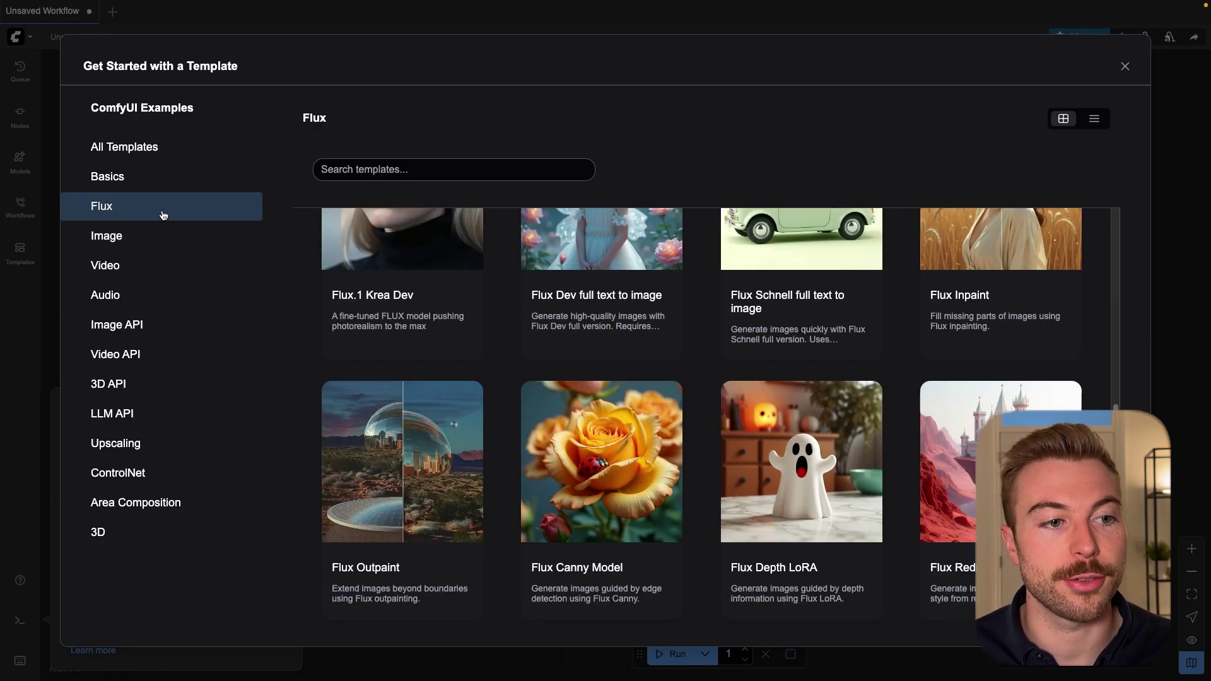
click(169, 236)
scroll(746, 475, up, 10)
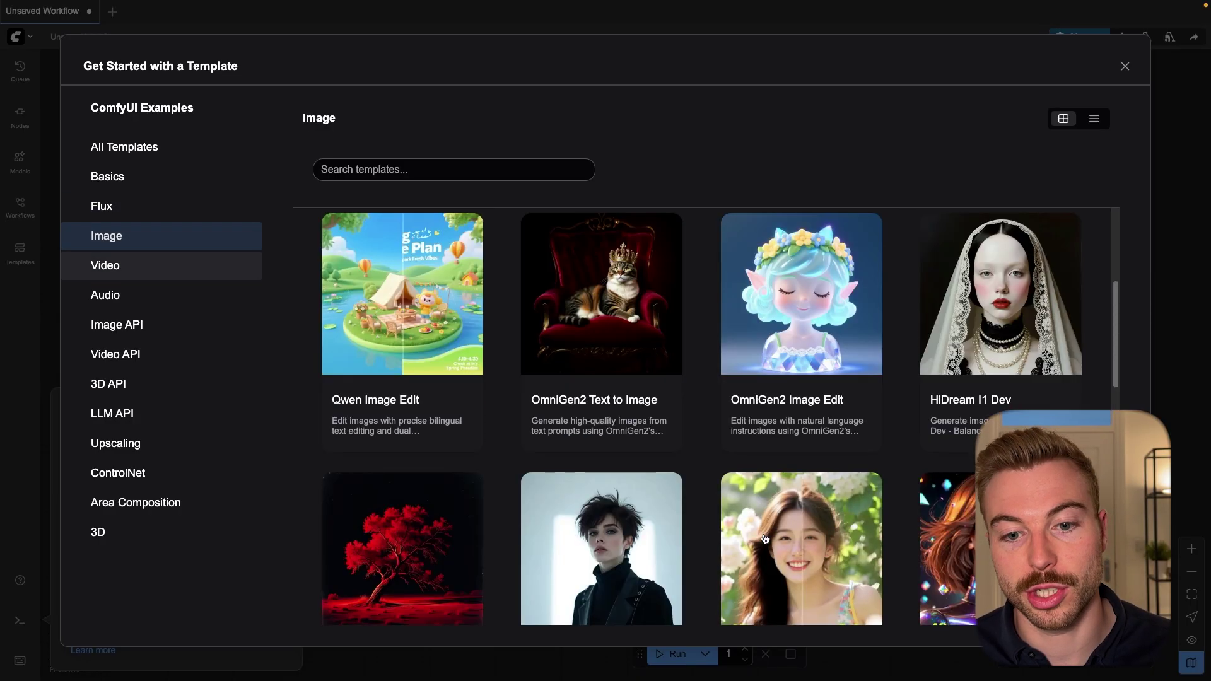
scroll(747, 476, up, 1)
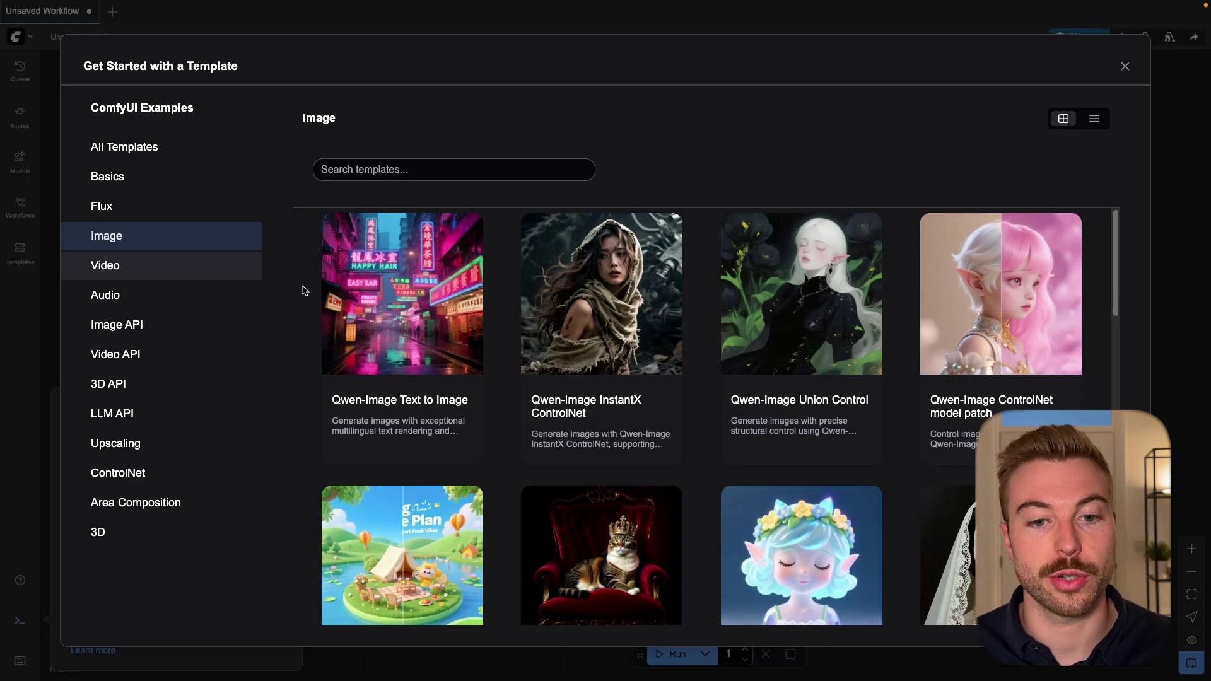
click(107, 177)
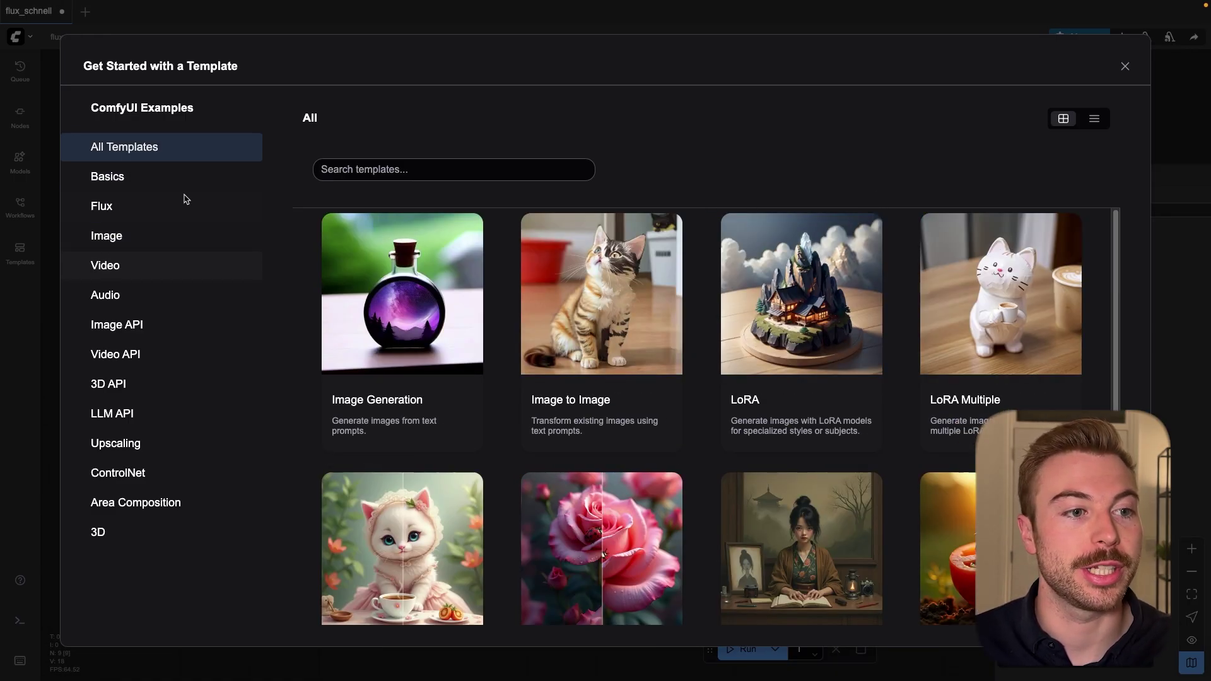
Step: Load the Flux Schnell fp8 template and download its missing flux1-schnell-fp8.safetensors checkpoint
click(124, 208)
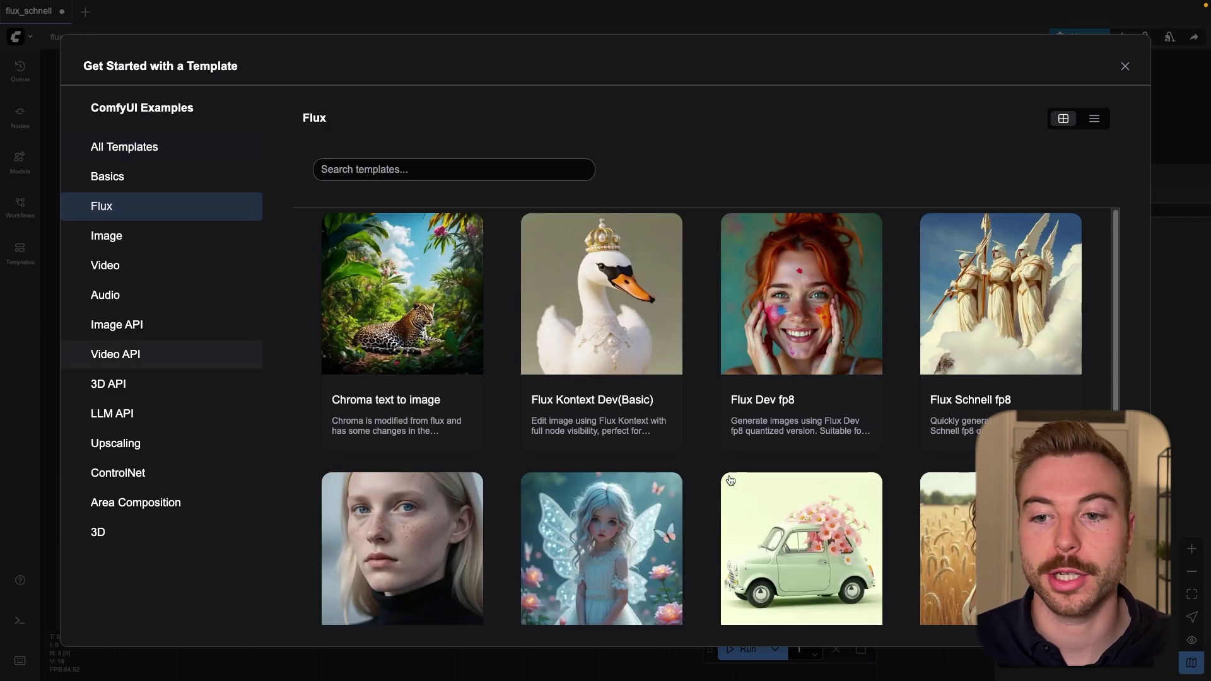
click(1035, 339)
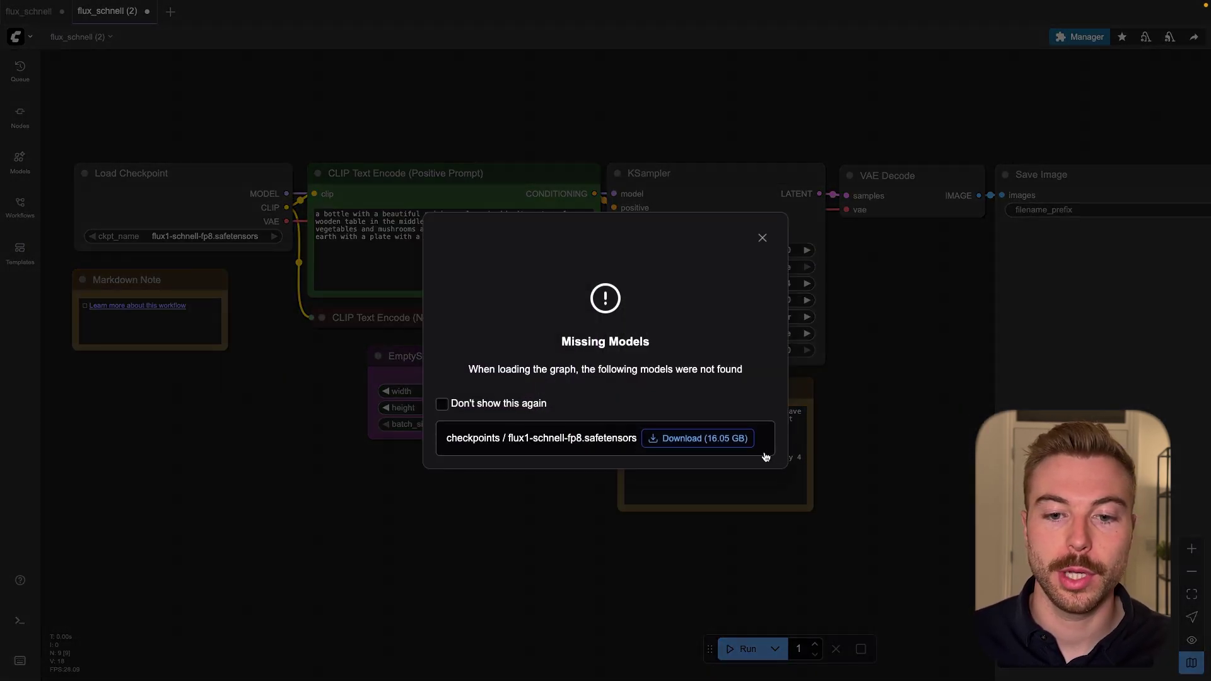
click(749, 439)
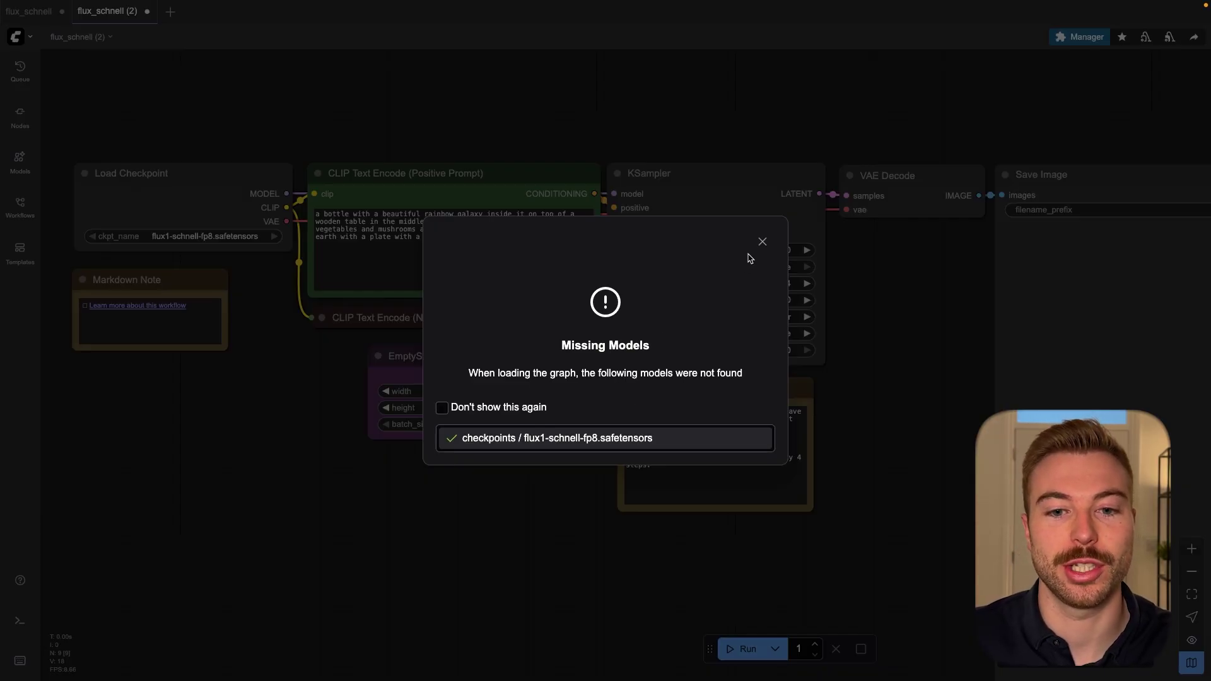
click(763, 242)
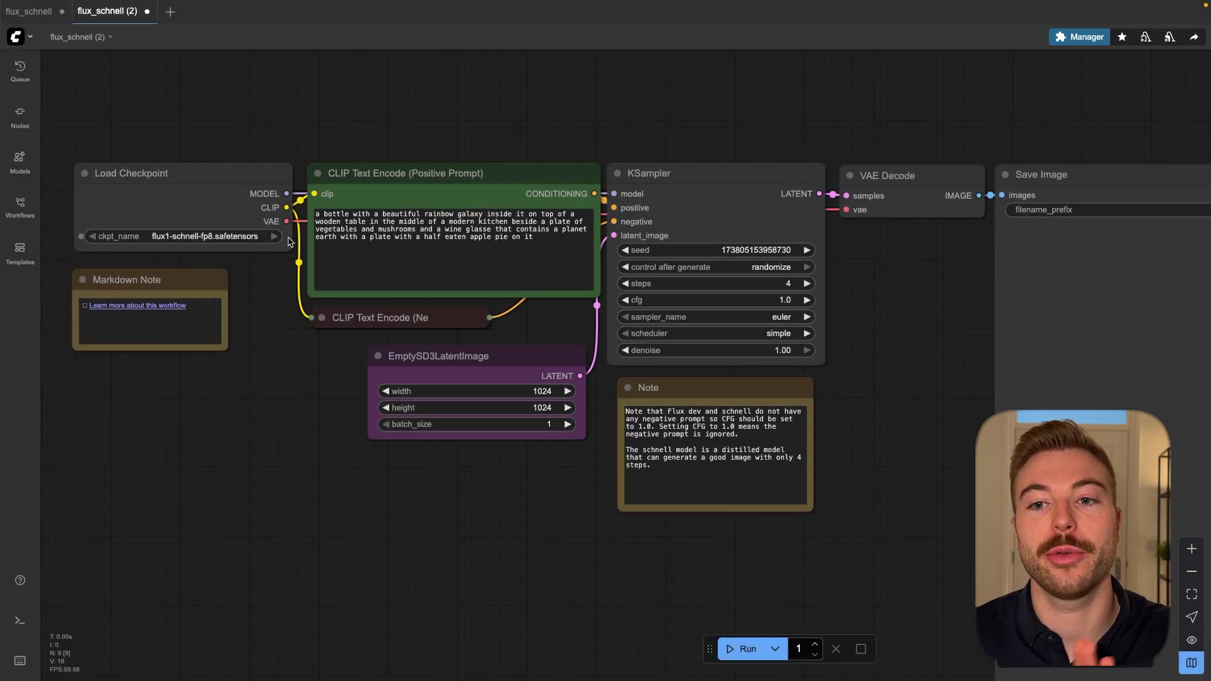
Step: Expand the collapsed CLIP Text Encode negative prompt node to view its text field
scroll(660, 425, down, 1)
drag(820, 505, 741, 501)
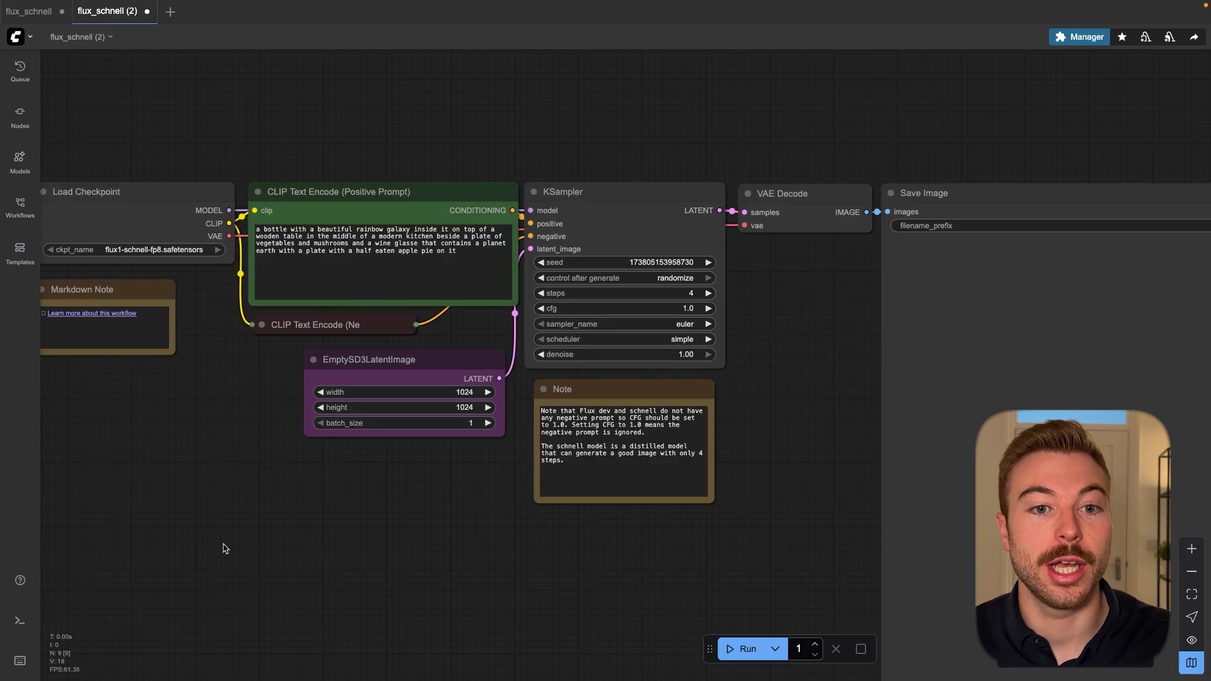
scroll(265, 556, up, 2)
scroll(278, 559, up, 2)
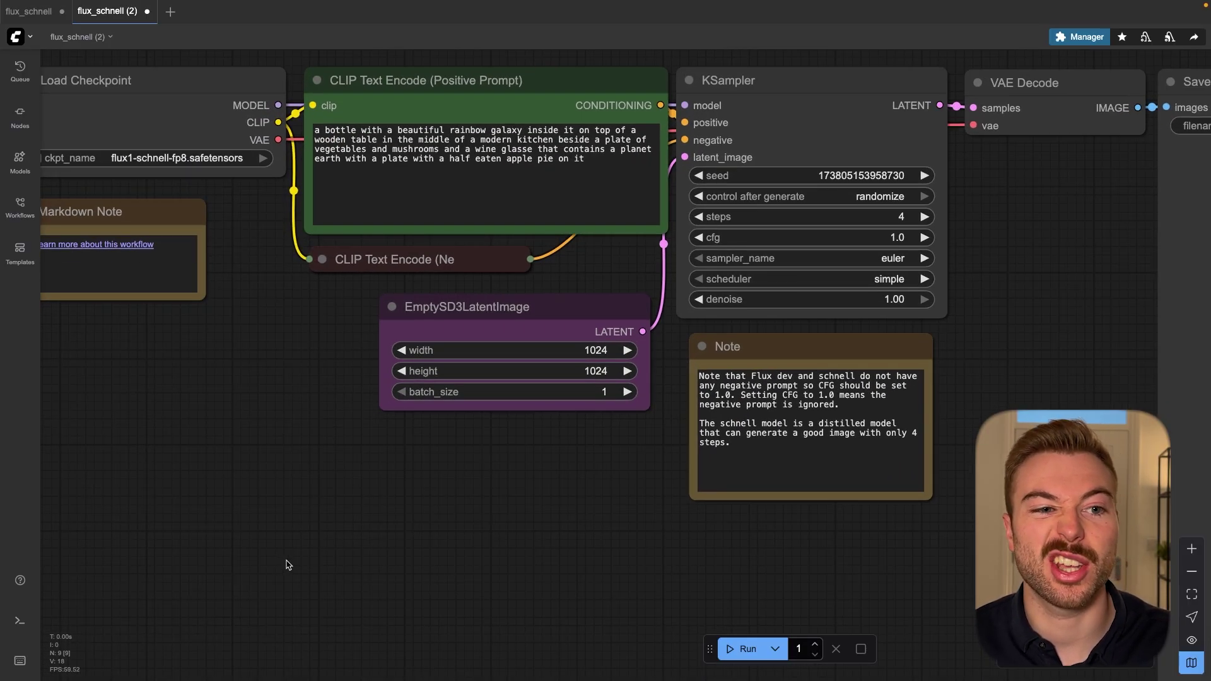
drag(280, 561, 336, 622)
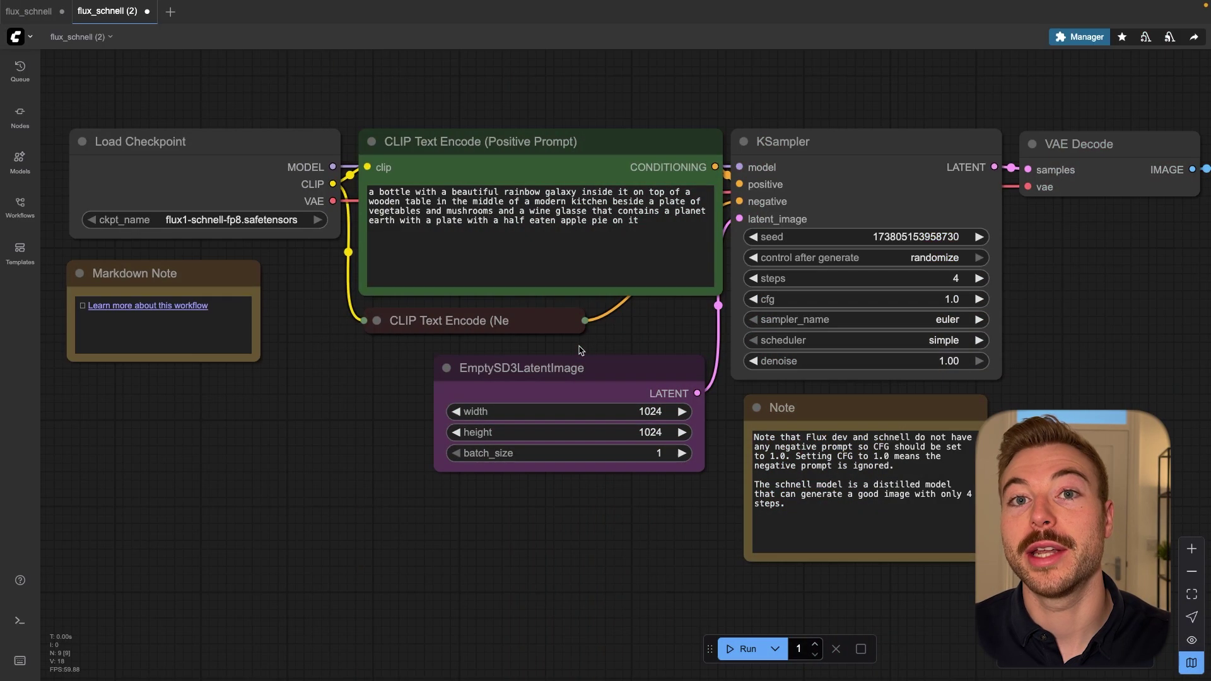
click(527, 325)
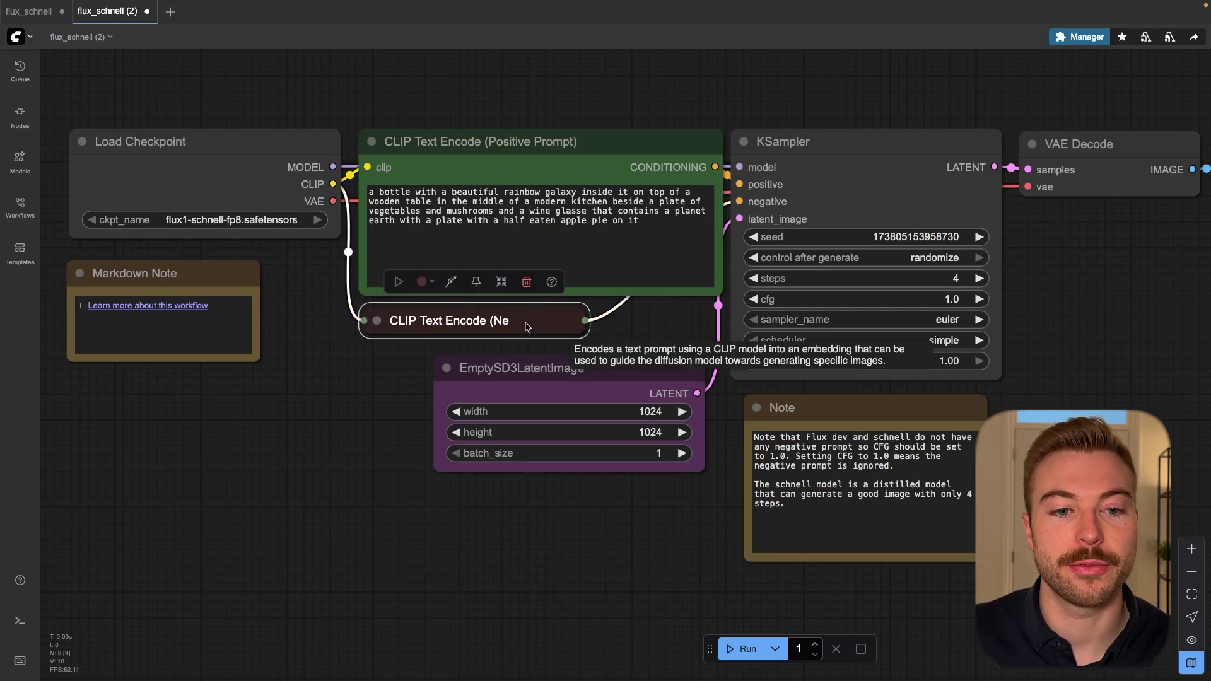
click(378, 321)
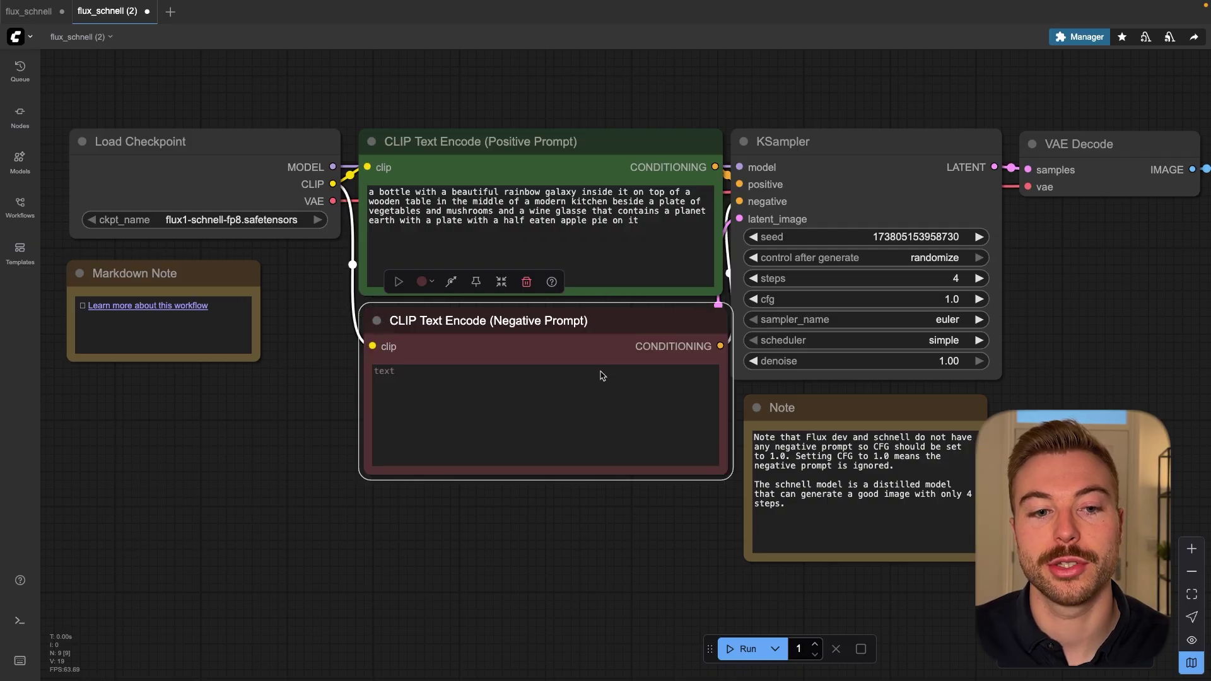
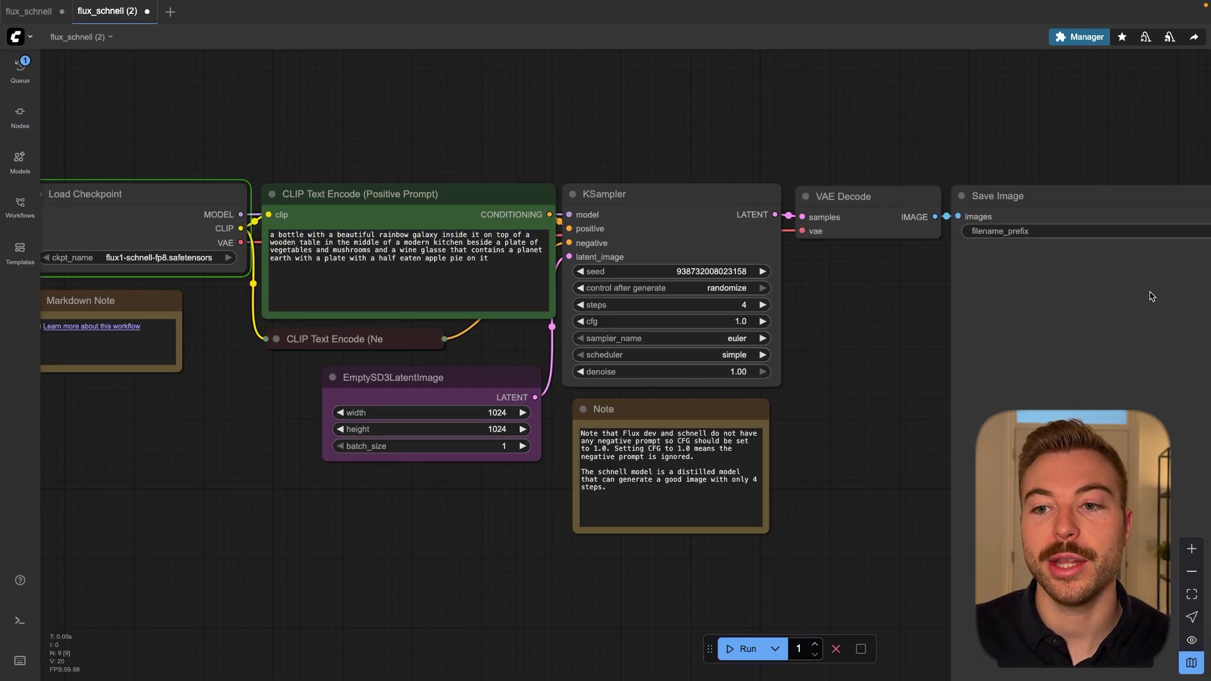
key(.)
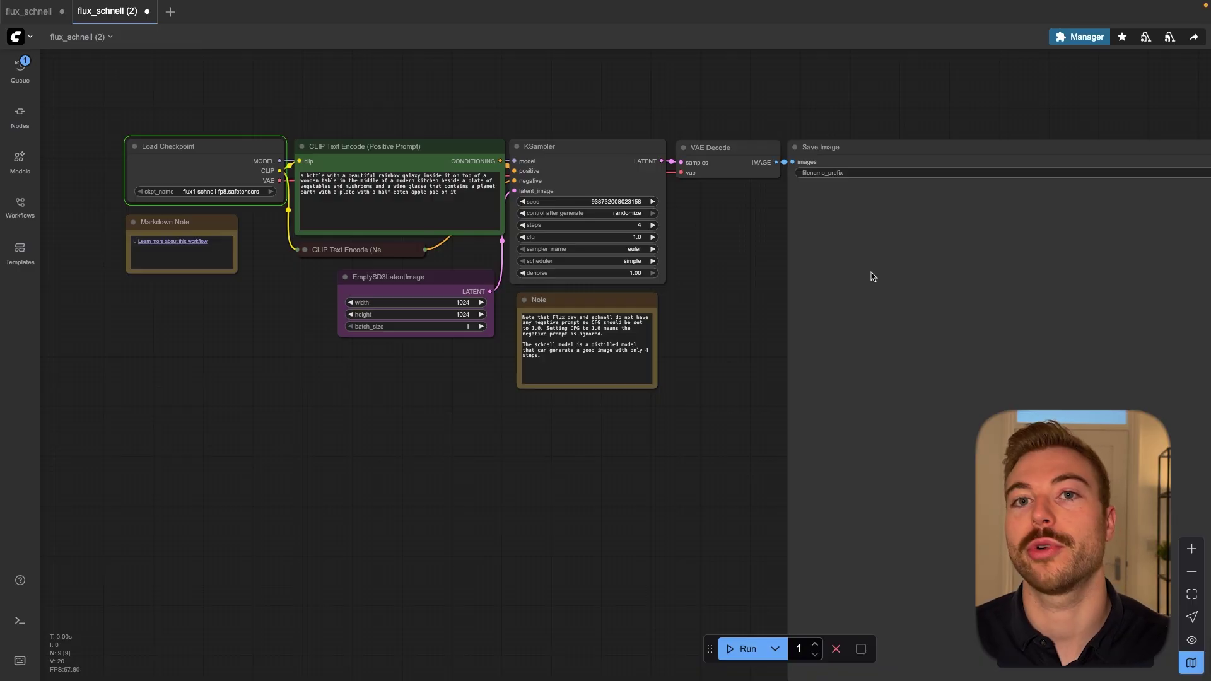
scroll(215, 163, up, 5)
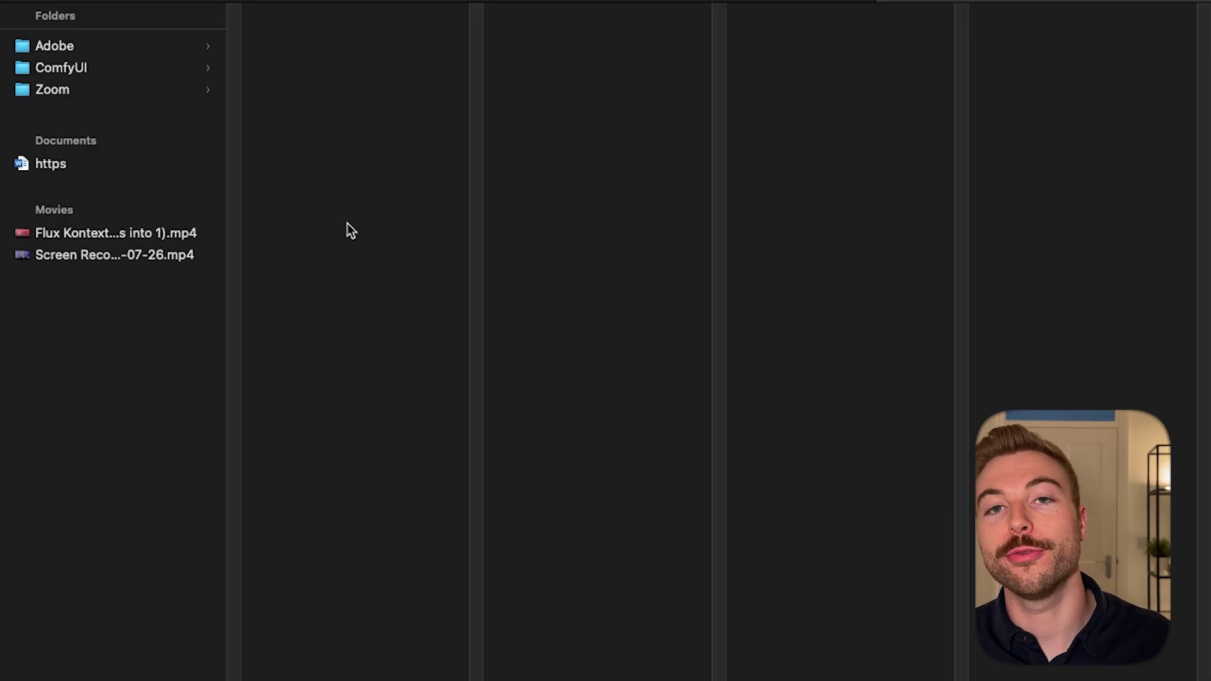
Step: Switch to Finder and open comfy.settings.json from the ComfyUI/user/default folder in TextEdit
click(88, 69)
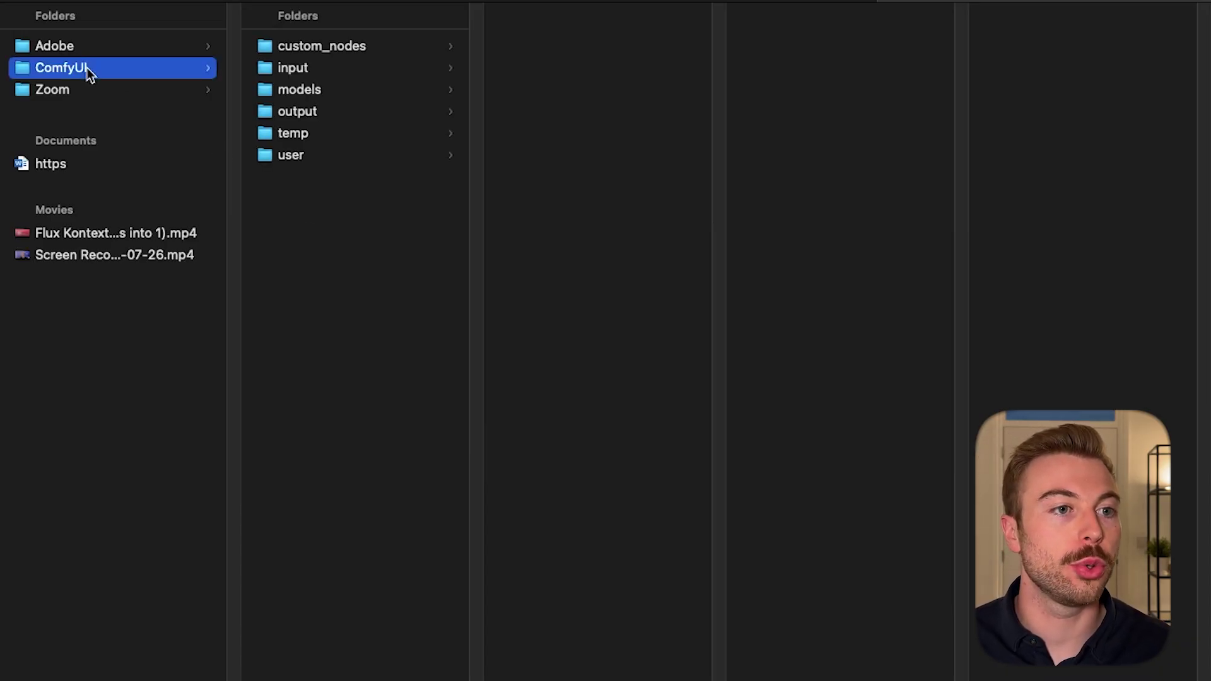
click(379, 156)
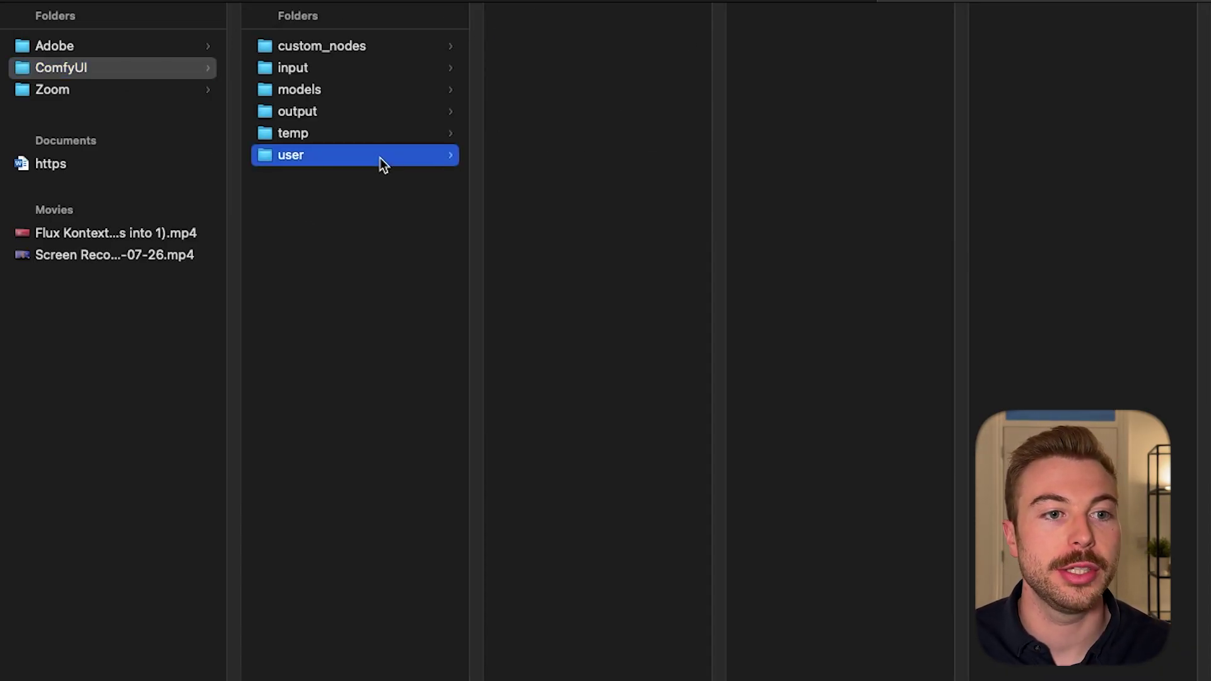
click(607, 46)
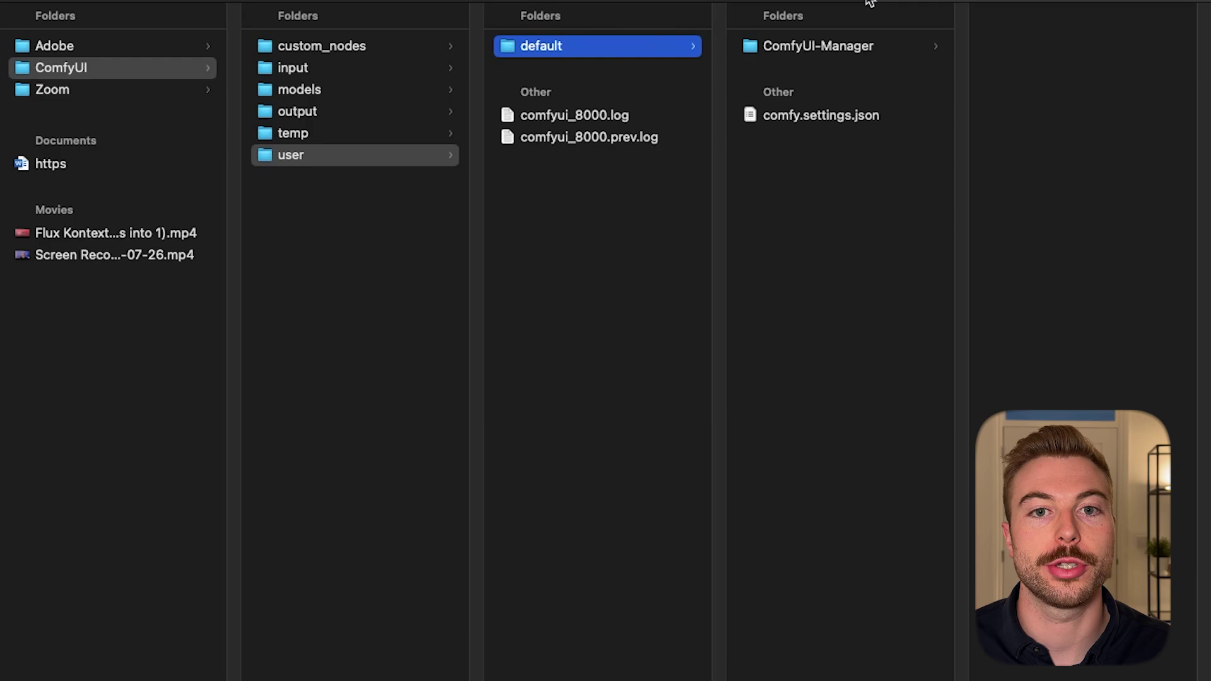
right_click(849, 126)
mouse_move(906, 152)
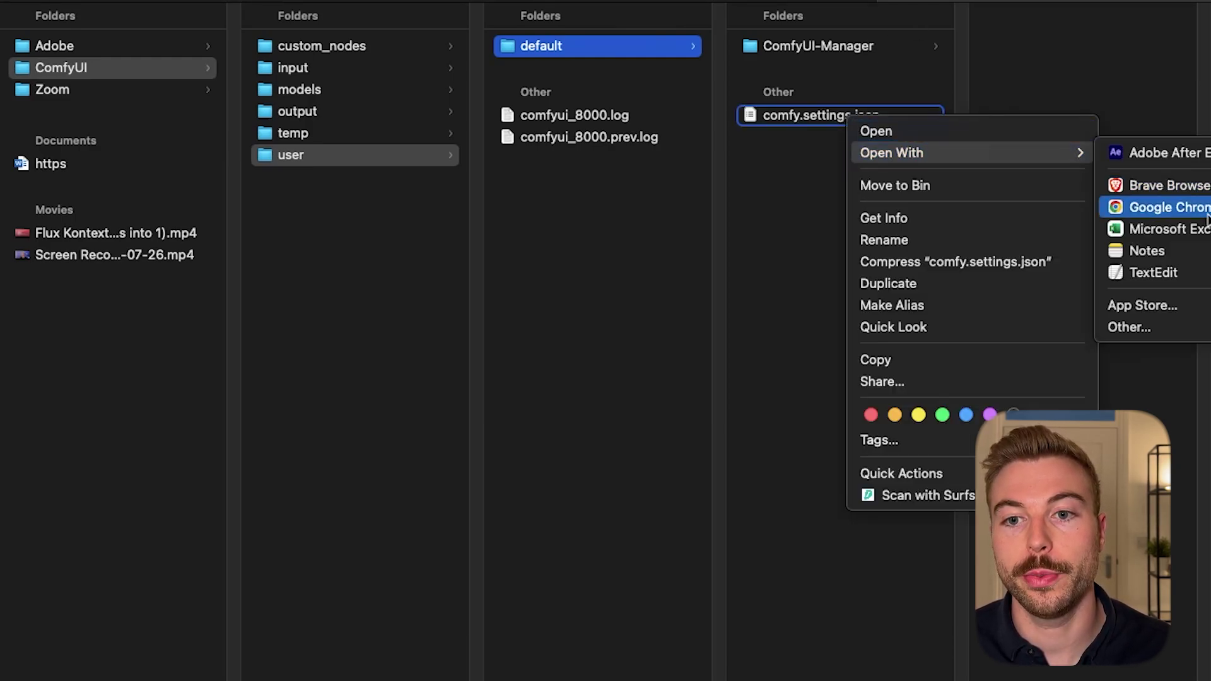
click(1200, 272)
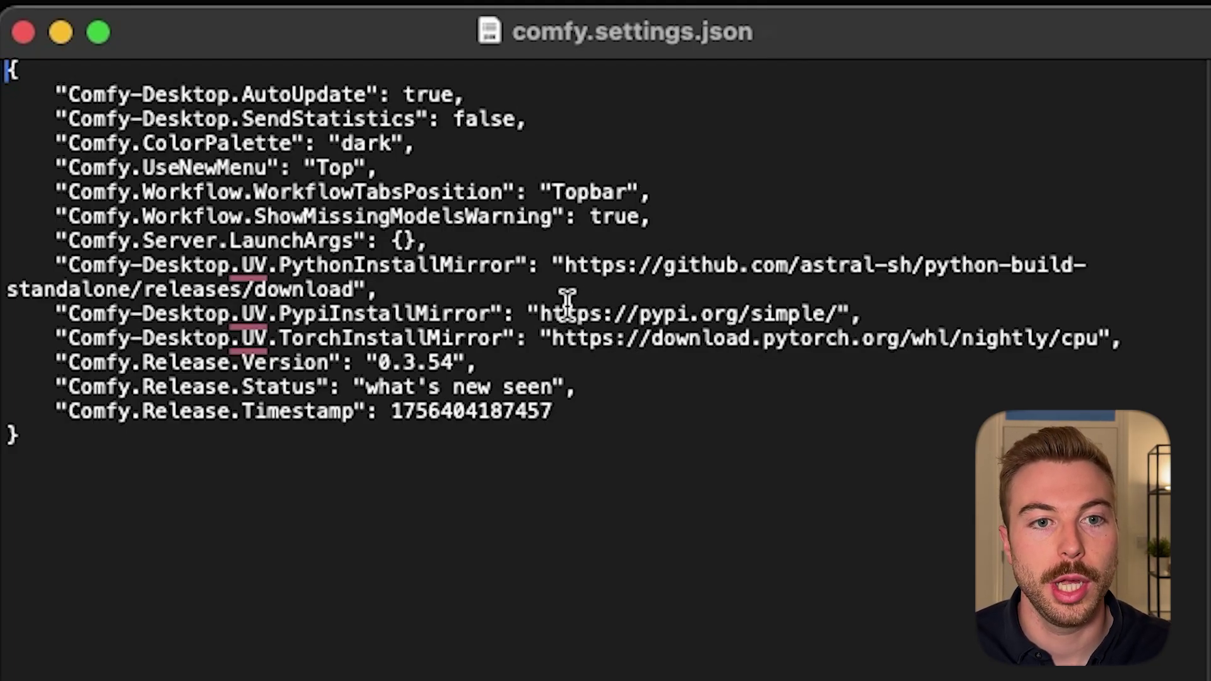
Step: Set Comfy.Server.LaunchArgs to {"force-fp16": "", "use-split-cross-attention": "", "cpu": ""} and save the settings file
drag(55, 241, 429, 240)
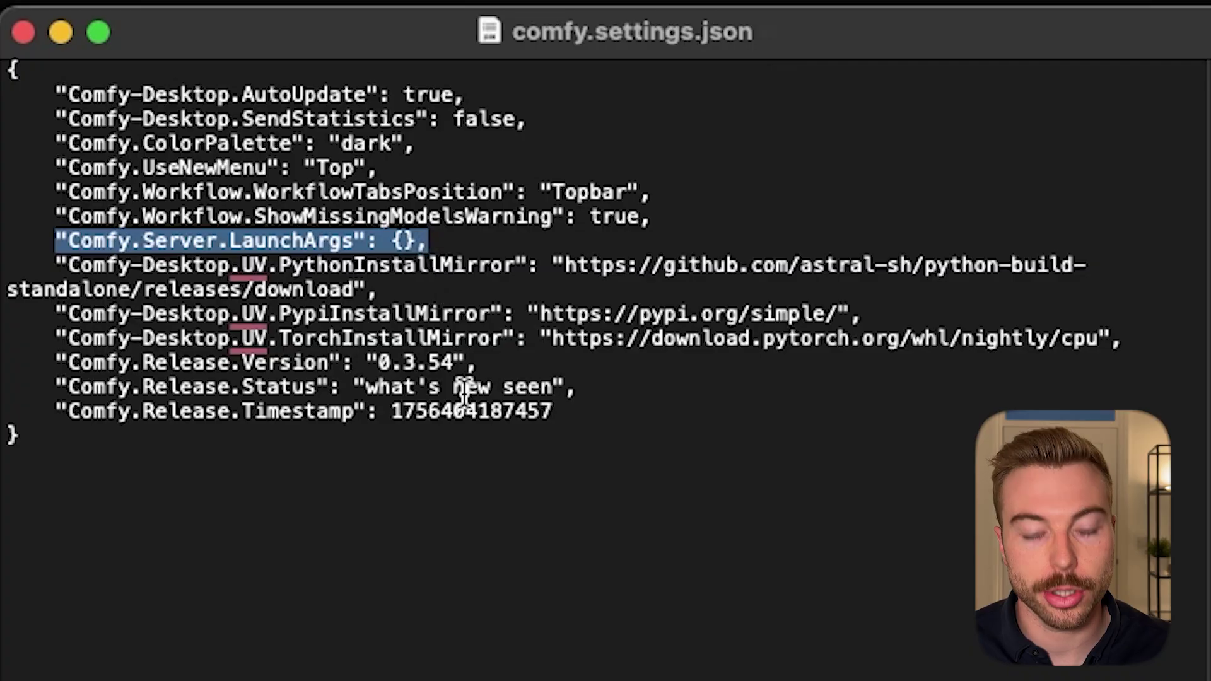
text("Comfy.Server.LaunchArgs": {"force-fp16": "", "use-split-cross-attention": "", "cpu": ""},)
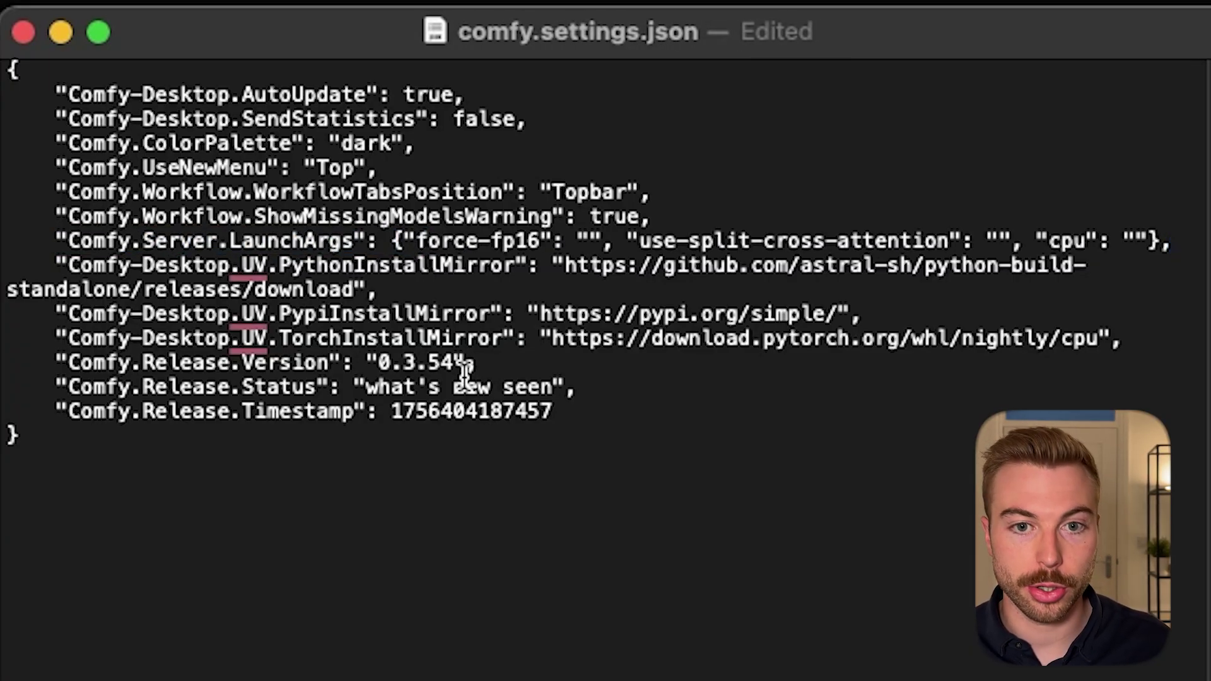
key(super+s)
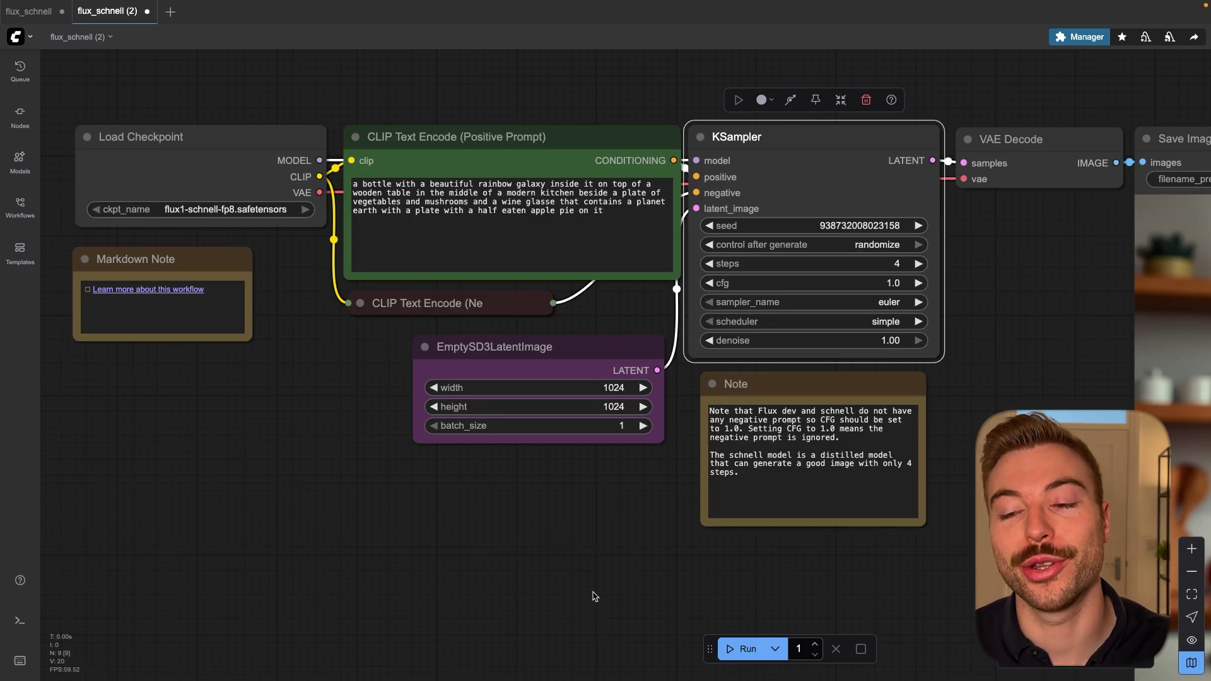
Step: Back in ComfyUI, examine the generated image in the flux_schnell workflow's Save Image node
scroll(769, 488, right, 10)
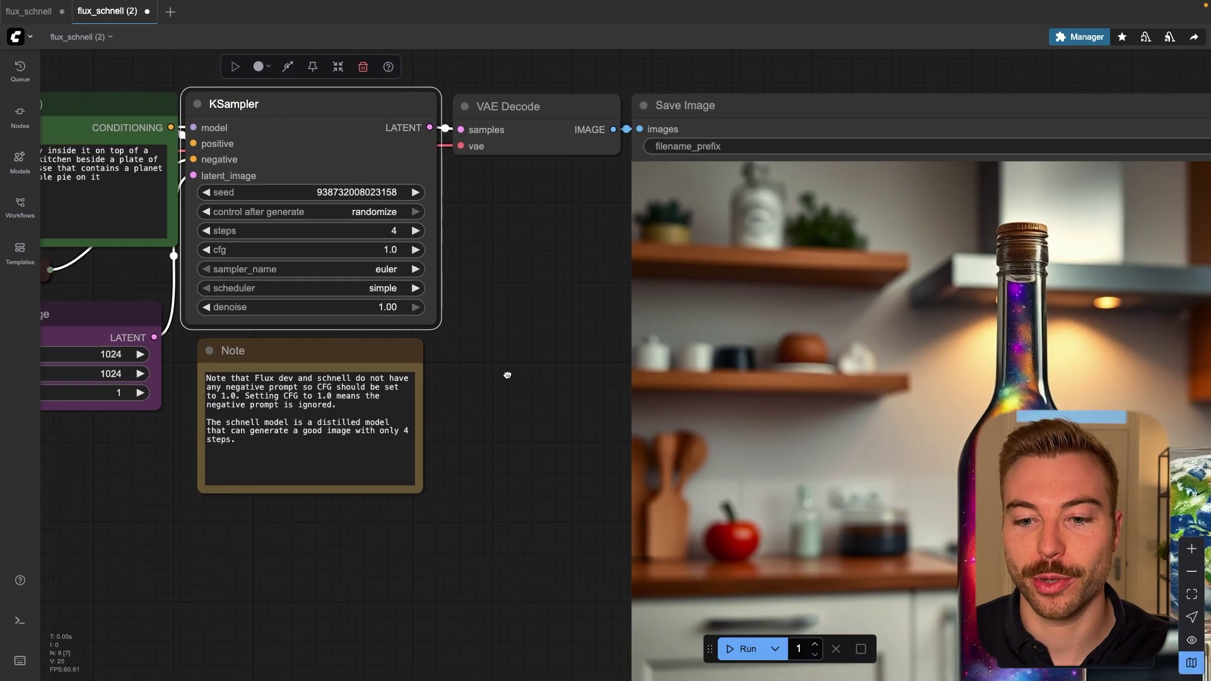
scroll(223, 344, down, 10)
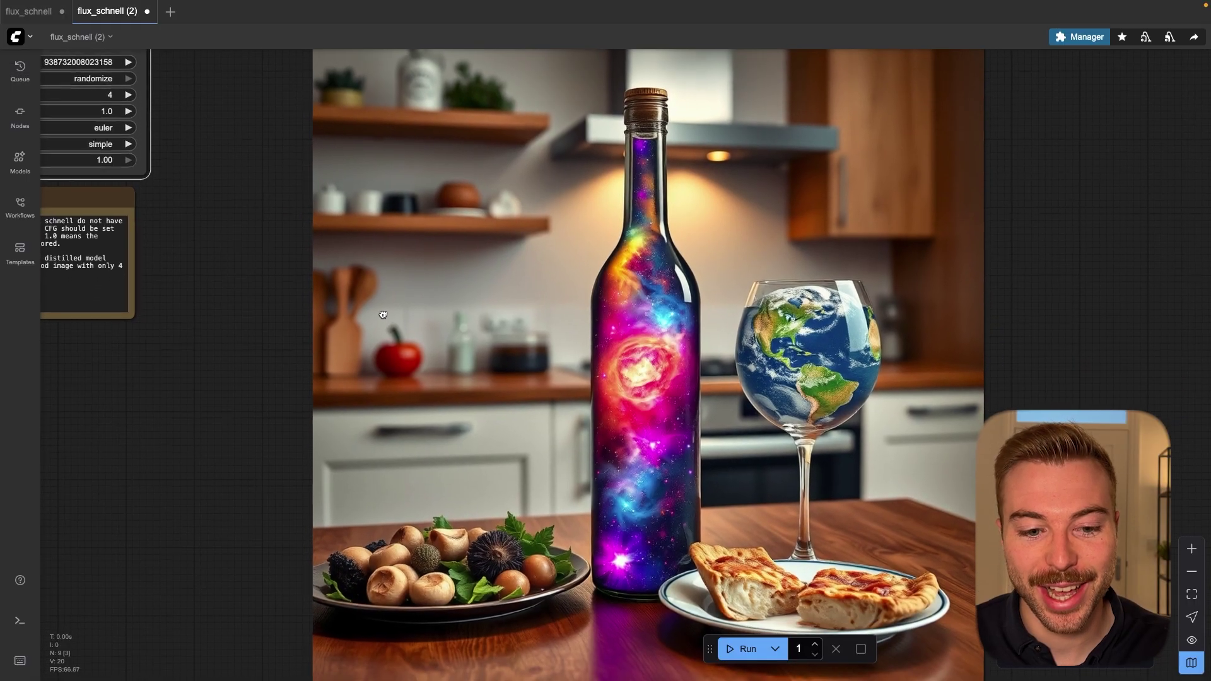
scroll(535, 390, down, 5)
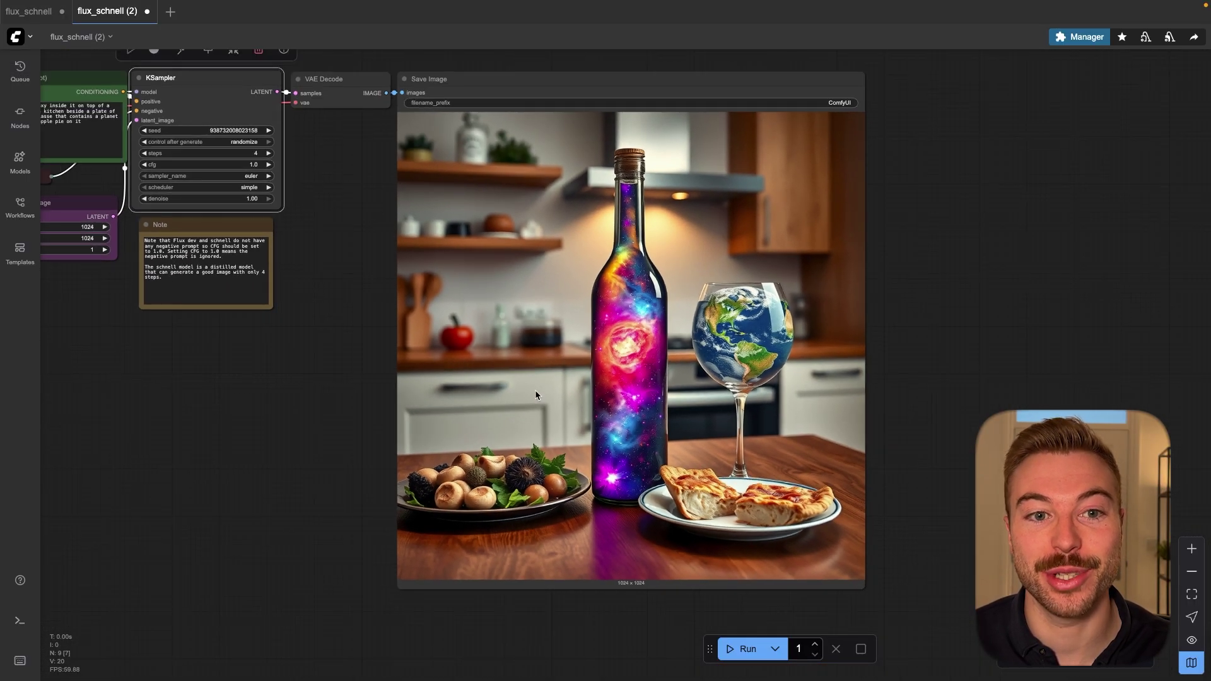
scroll(572, 405, up, 2)
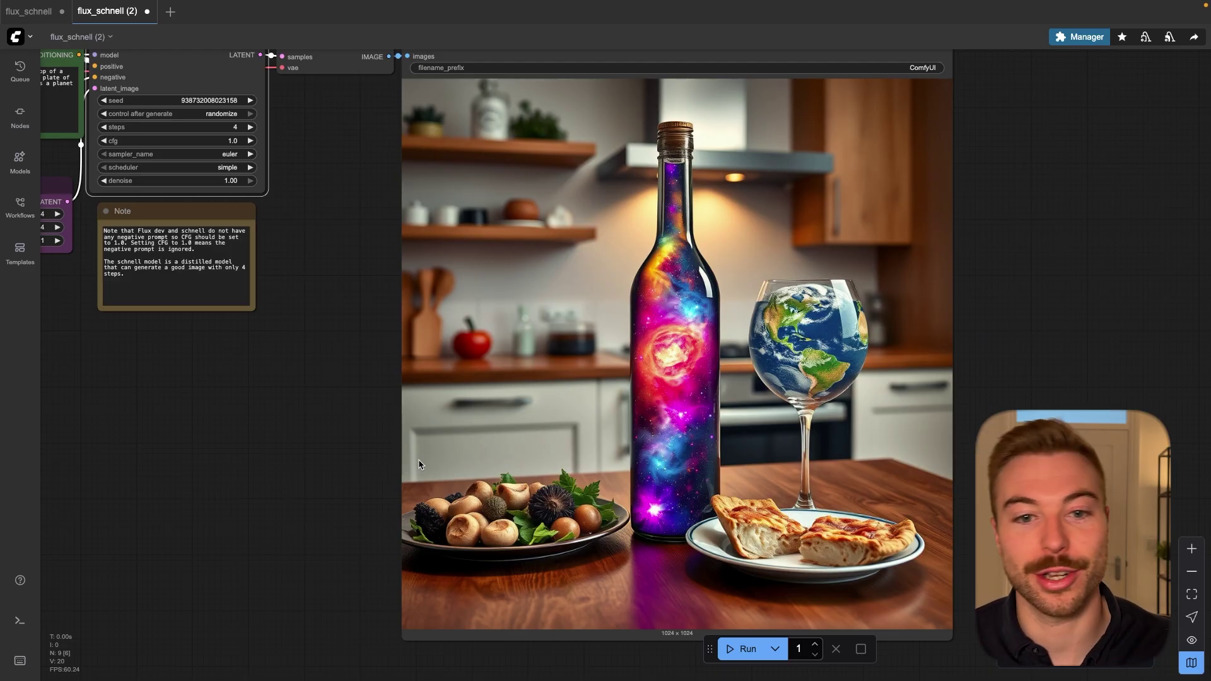
scroll(419, 465, down, 3)
scroll(419, 465, up, 3)
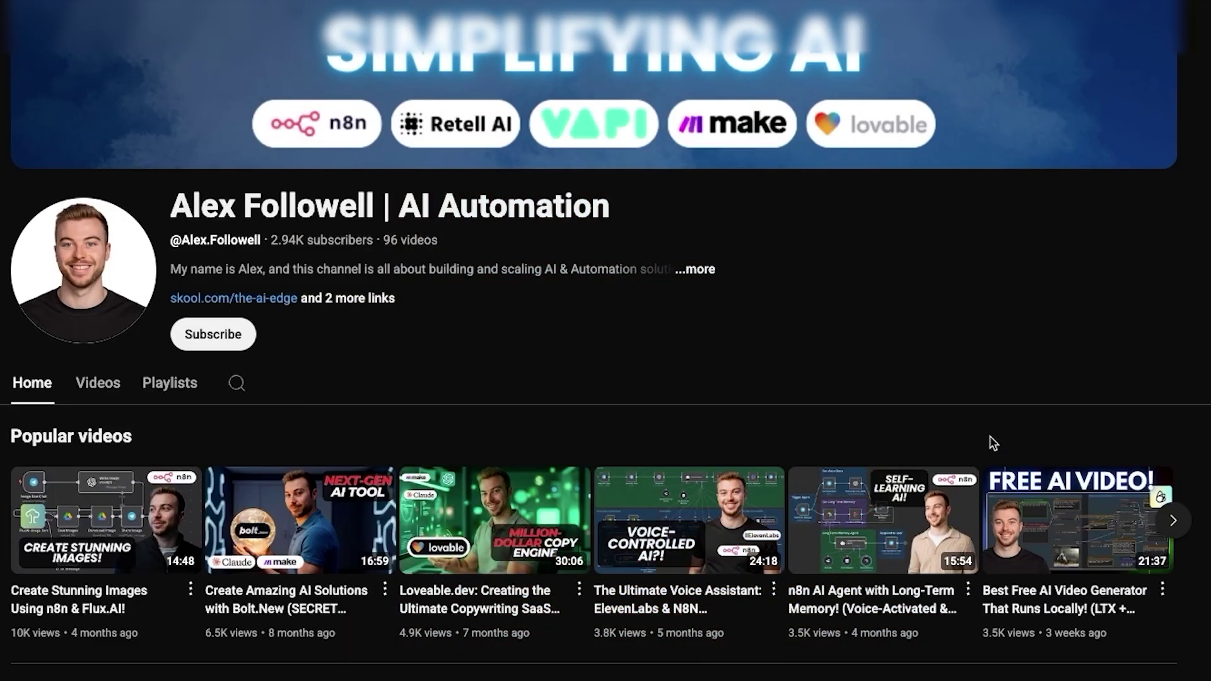
Step: Browse the popular and recent videos on the AI automation YouTube channel
scroll(705, 378, down, 4)
scroll(705, 378, up, 1)
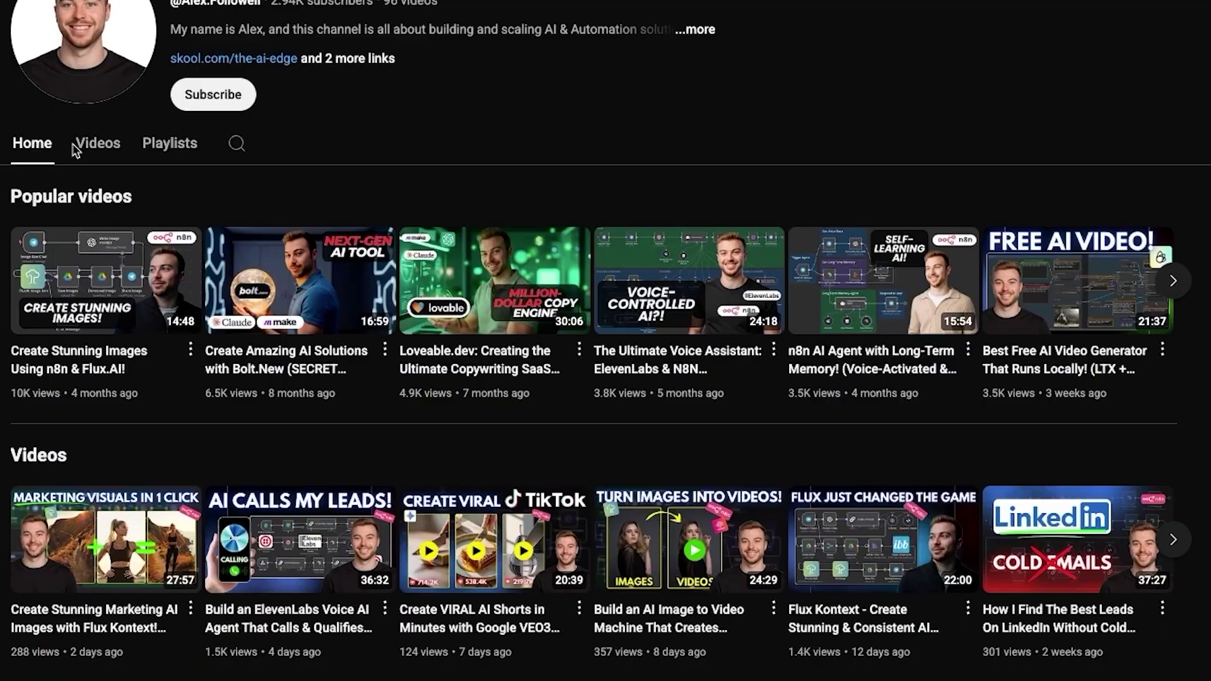
click(94, 143)
scroll(631, 379, up, 10)
click(252, 334)
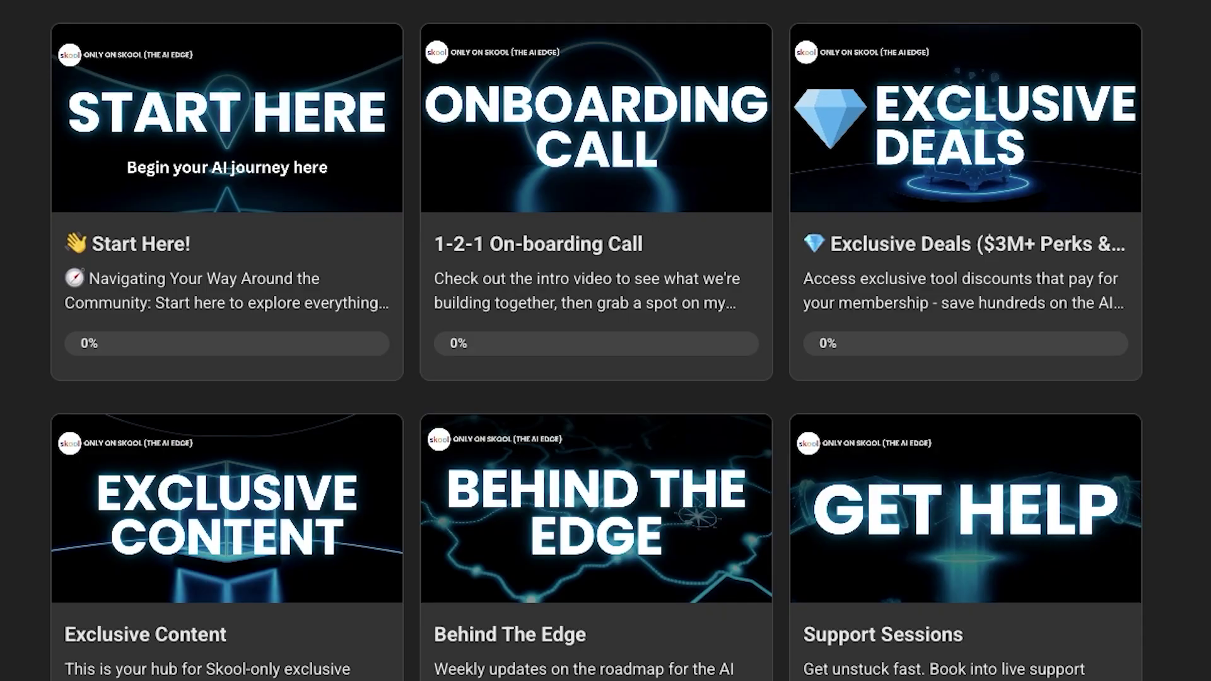
Step: Look through the modules offered in the AI Edge community on Skool
scroll(596, 340, down, 3)
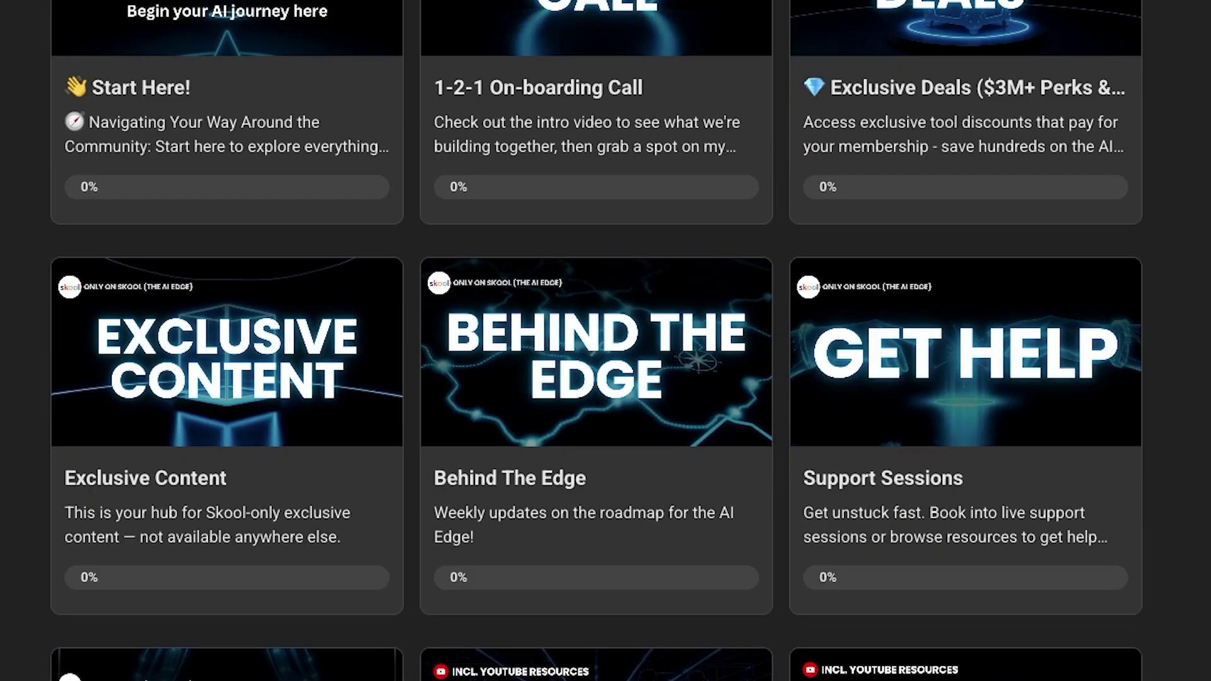
scroll(596, 341, down, 2)
scroll(596, 341, down, 10)
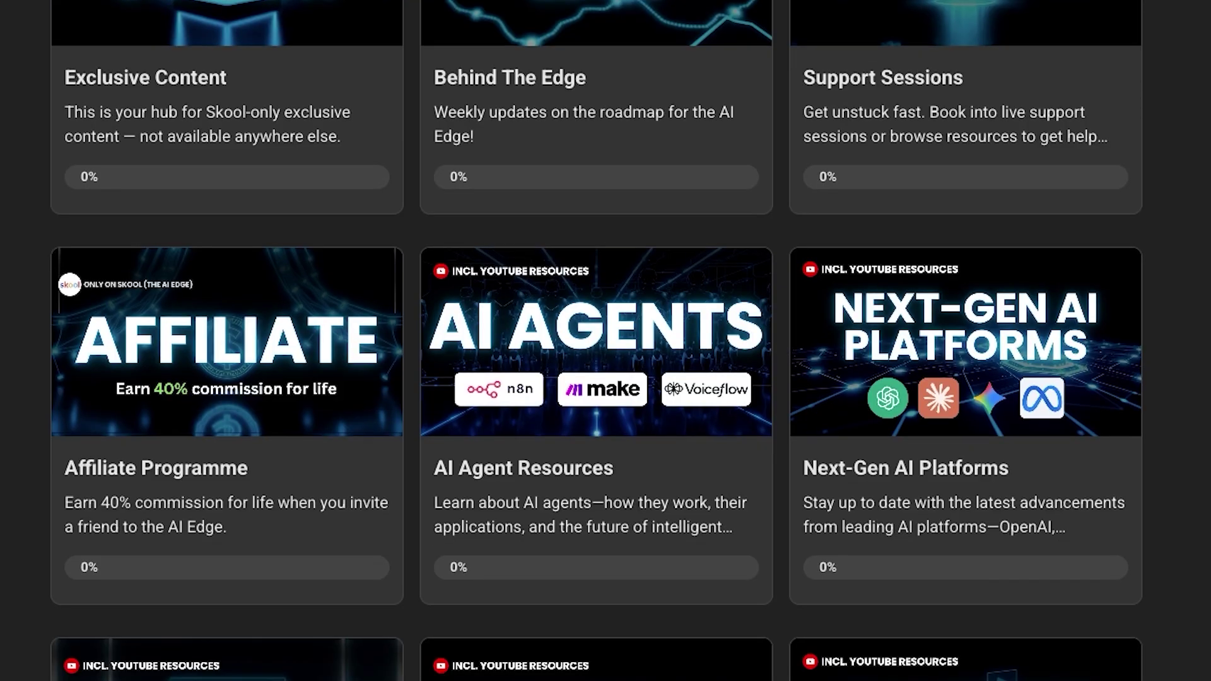
scroll(596, 341, down, 7)
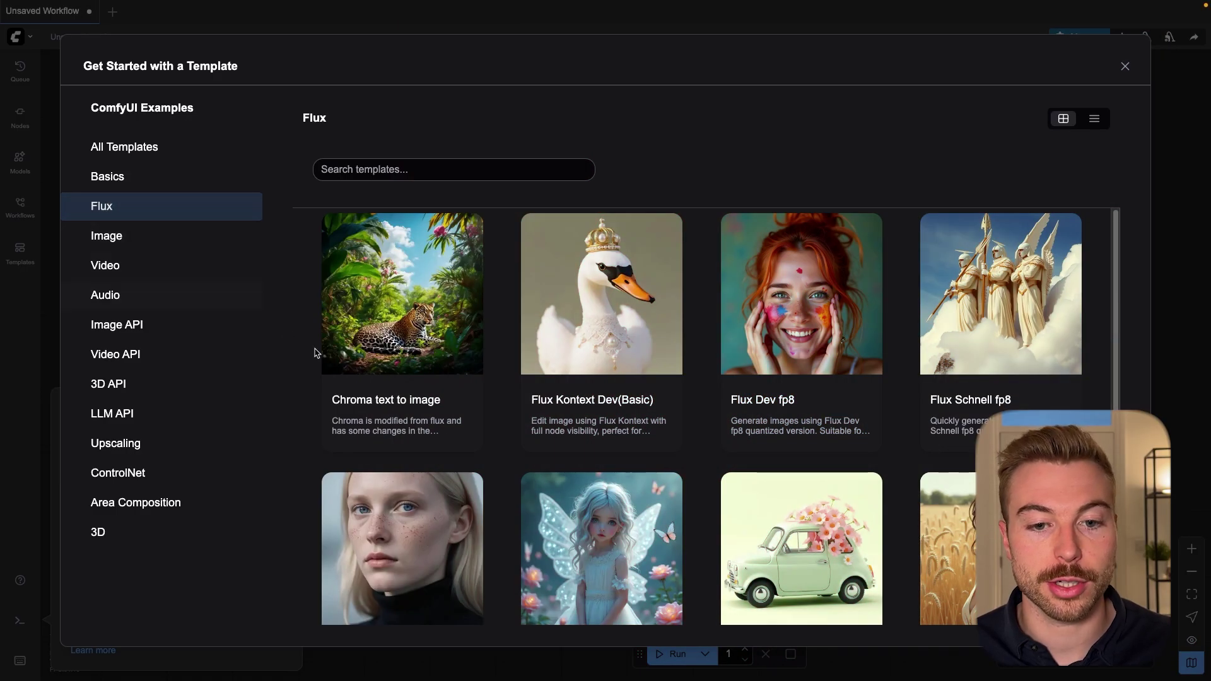
Step: Load the Flux Kontext Dev (Basic) template from ComfyUI's Flux examples
scroll(622, 469, down, 1)
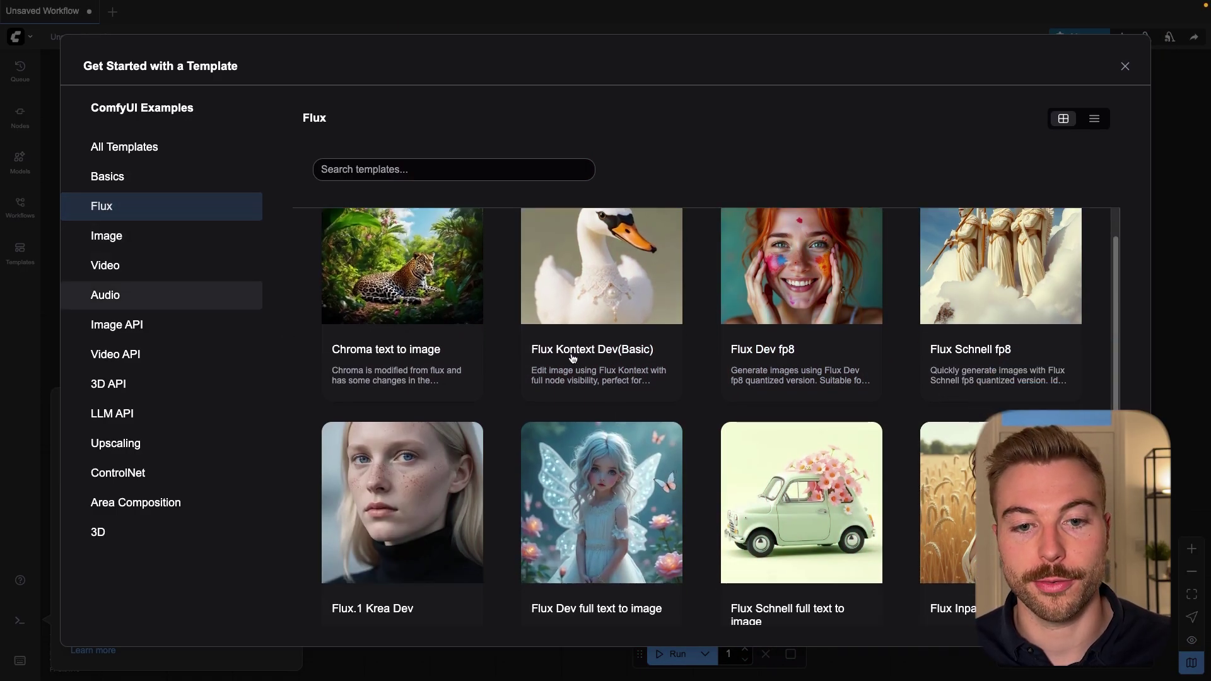
scroll(583, 360, up, 1)
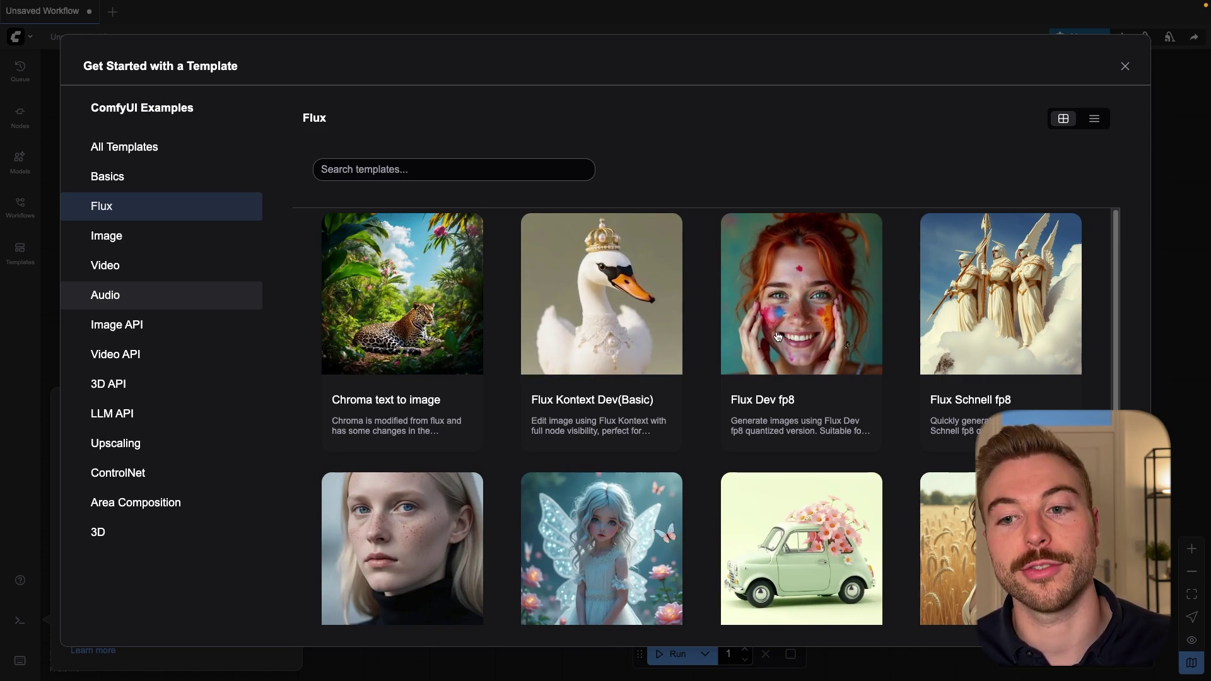
click(584, 333)
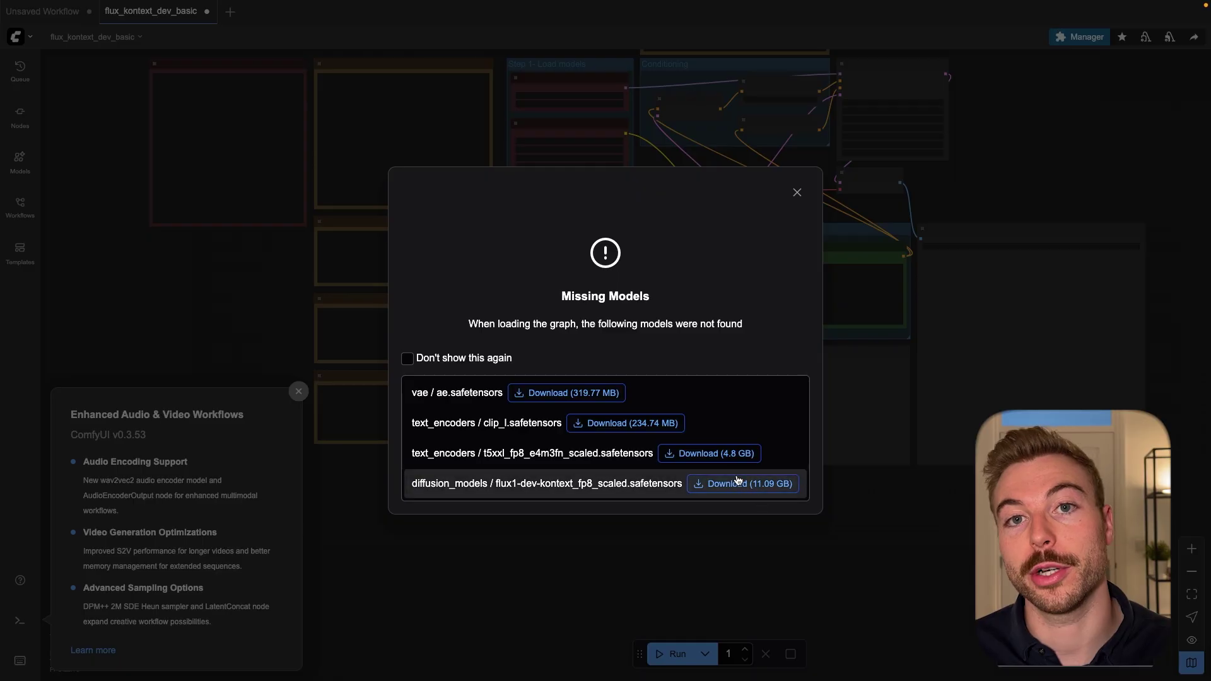
Step: Download the missing models ae.safetensors, clip_l.safetensors, t5xxl_fp8_e4m3fn_scaled.safetensors and flux1-dev-kontext_fp8_scaled.safetensors
click(588, 393)
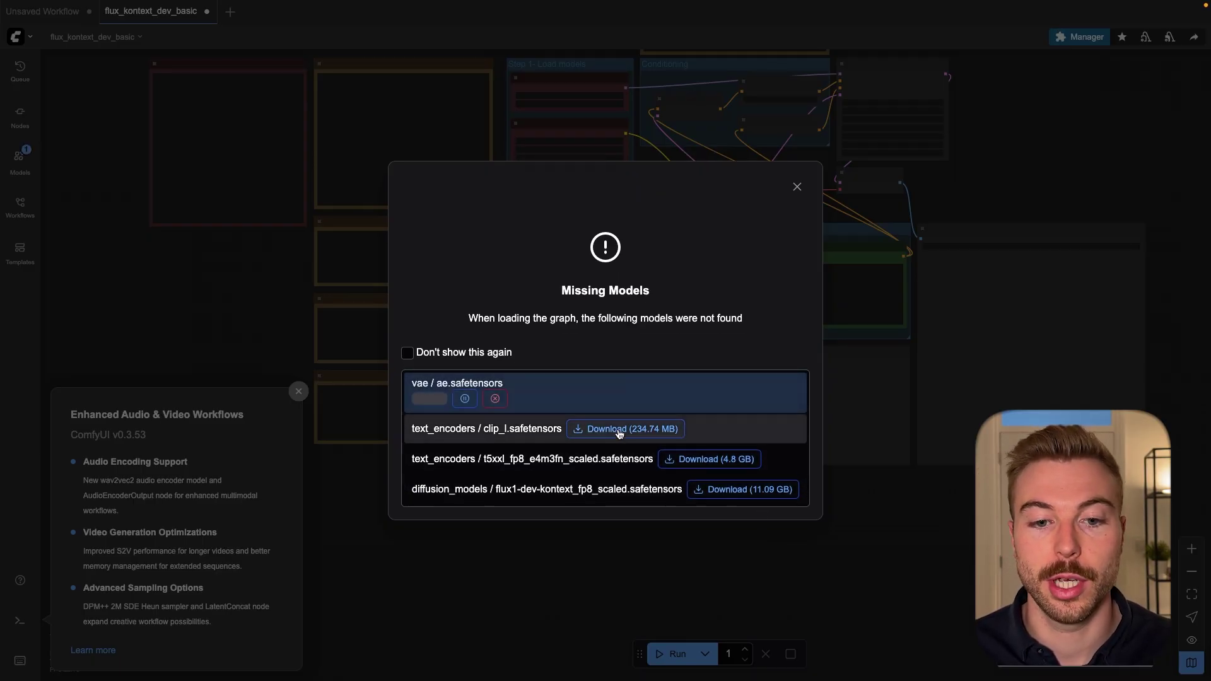
click(624, 425)
click(740, 497)
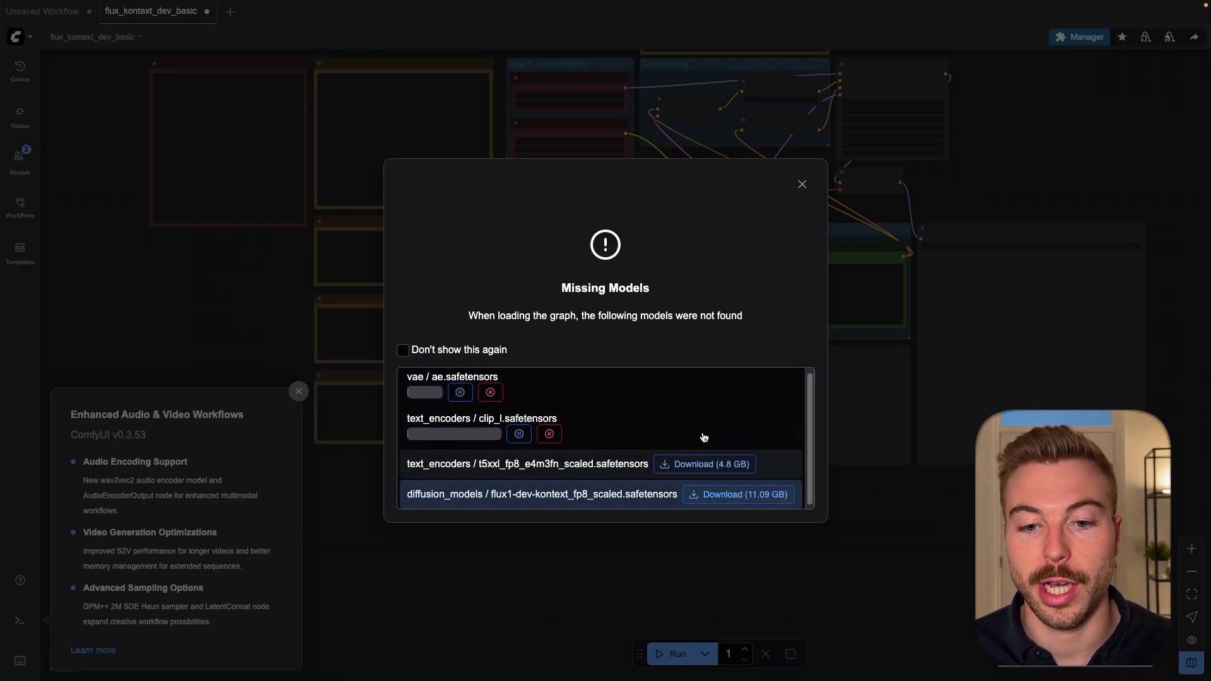
click(694, 465)
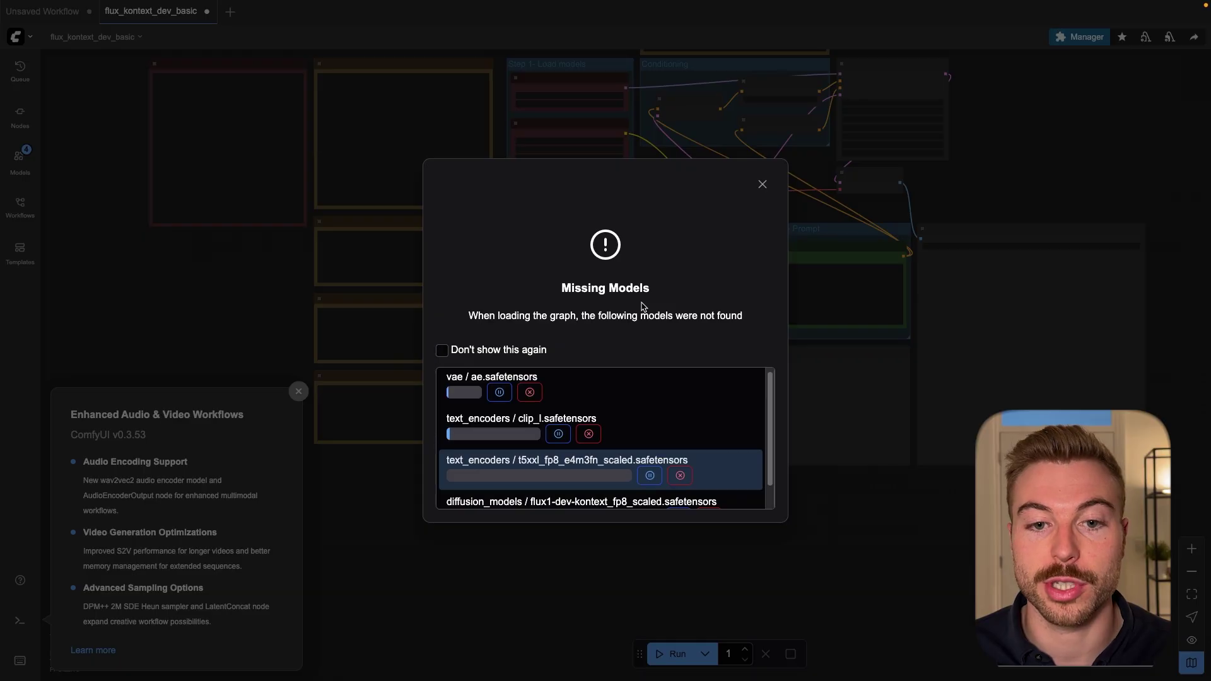
scroll(646, 441, down, 1)
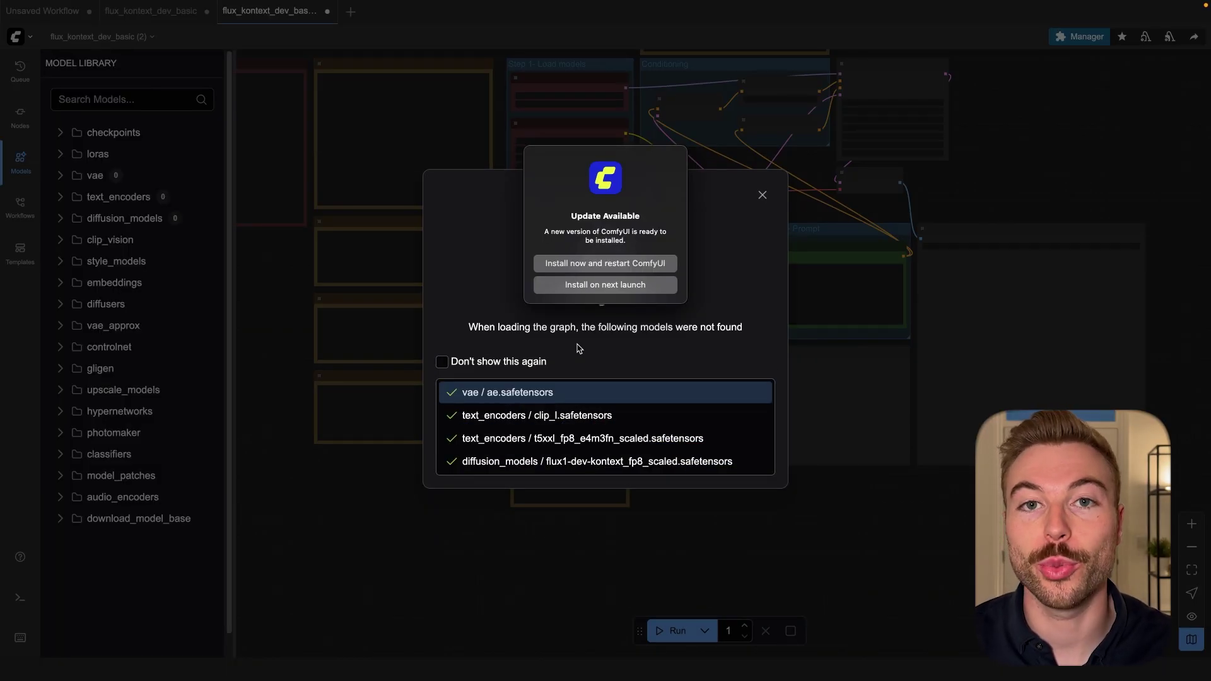
Step: Install the available ComfyUI update with an immediate restart and dismiss the release notes
click(597, 266)
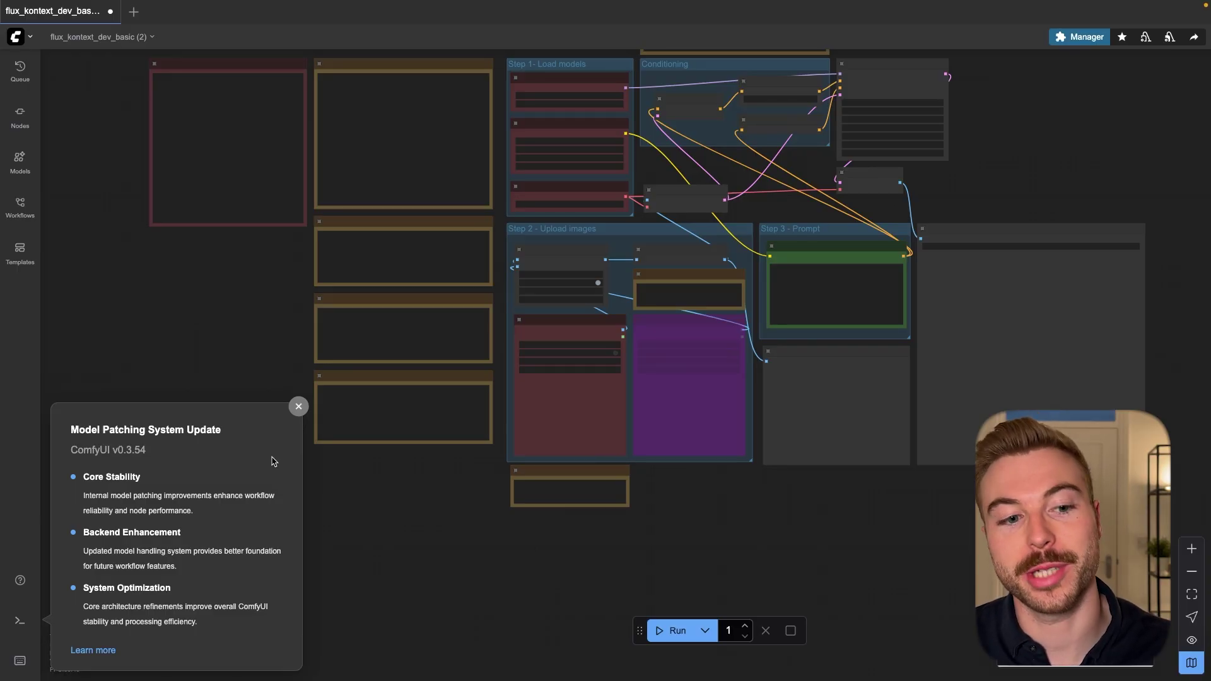
click(298, 407)
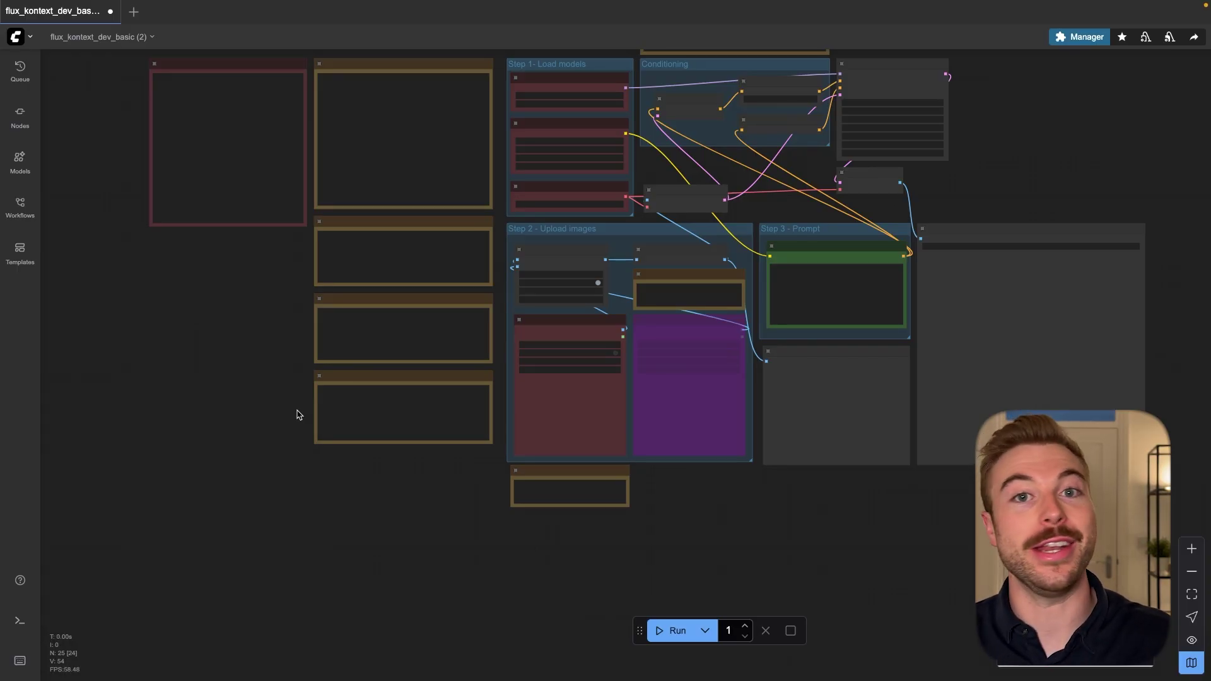
Step: Examine the Flux Kontext workflow's overall layout and the models set in its Step 1 loader nodes
scroll(682, 493, up, 10)
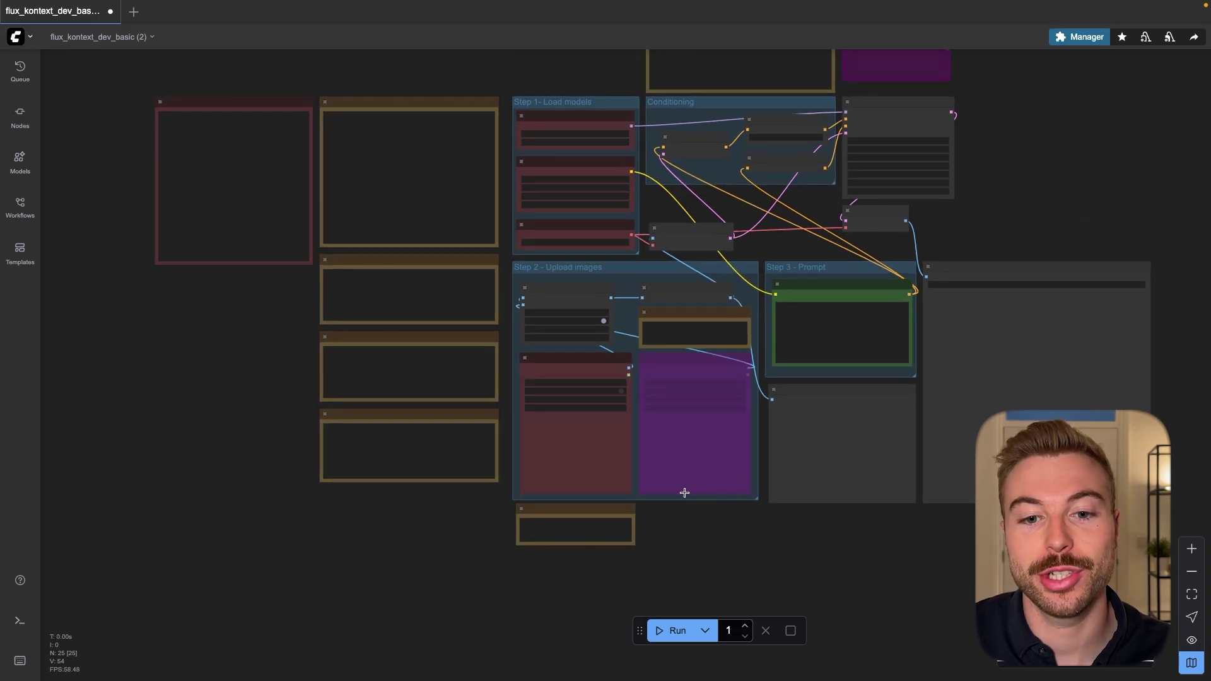
scroll(680, 491, down, 3)
scroll(607, 227, up, 10)
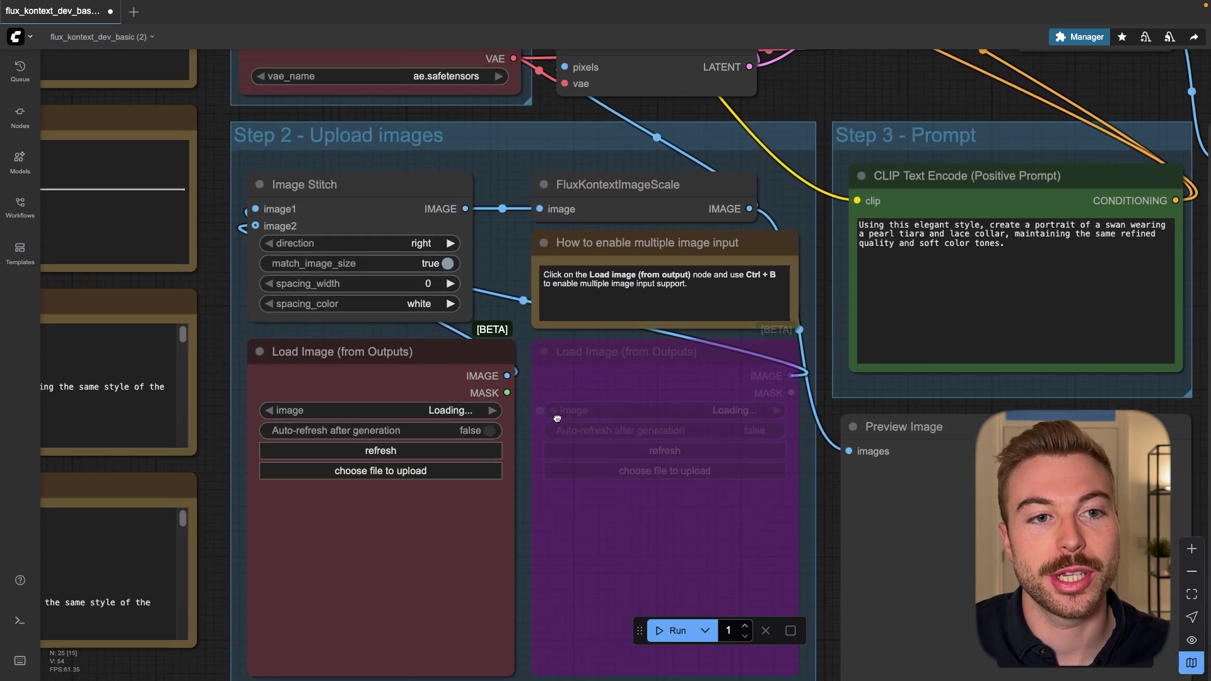
scroll(475, 275, down, 3)
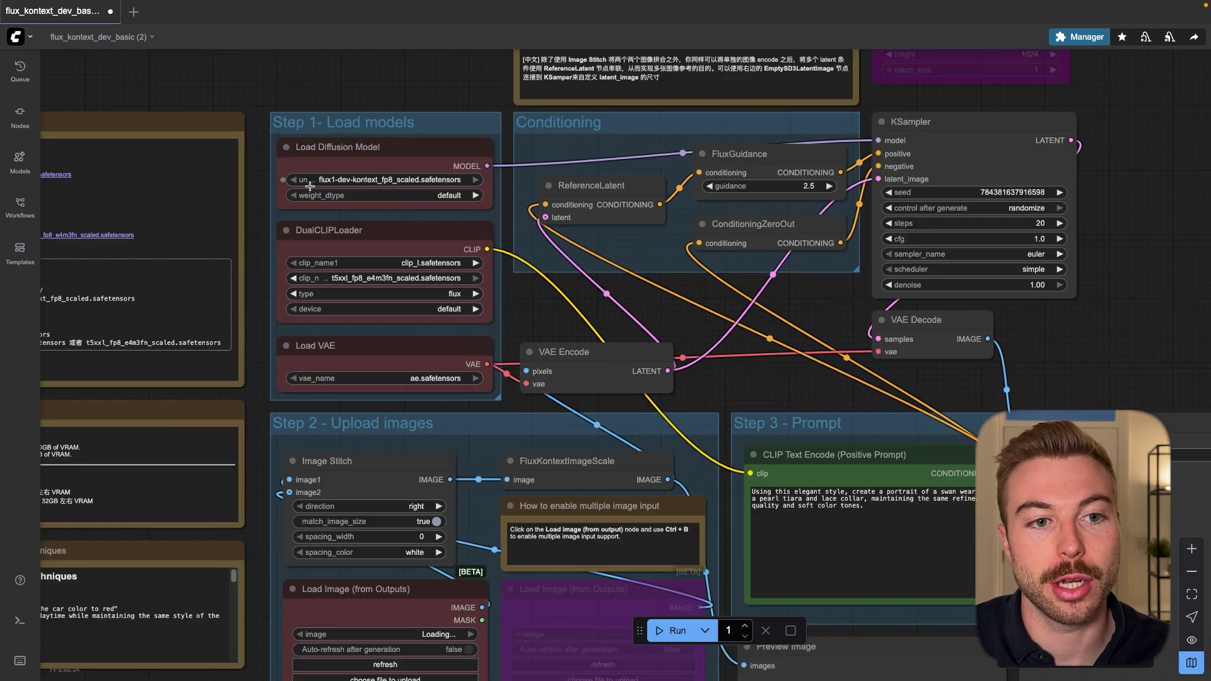
scroll(317, 201, up, 5)
scroll(317, 203, down, 6)
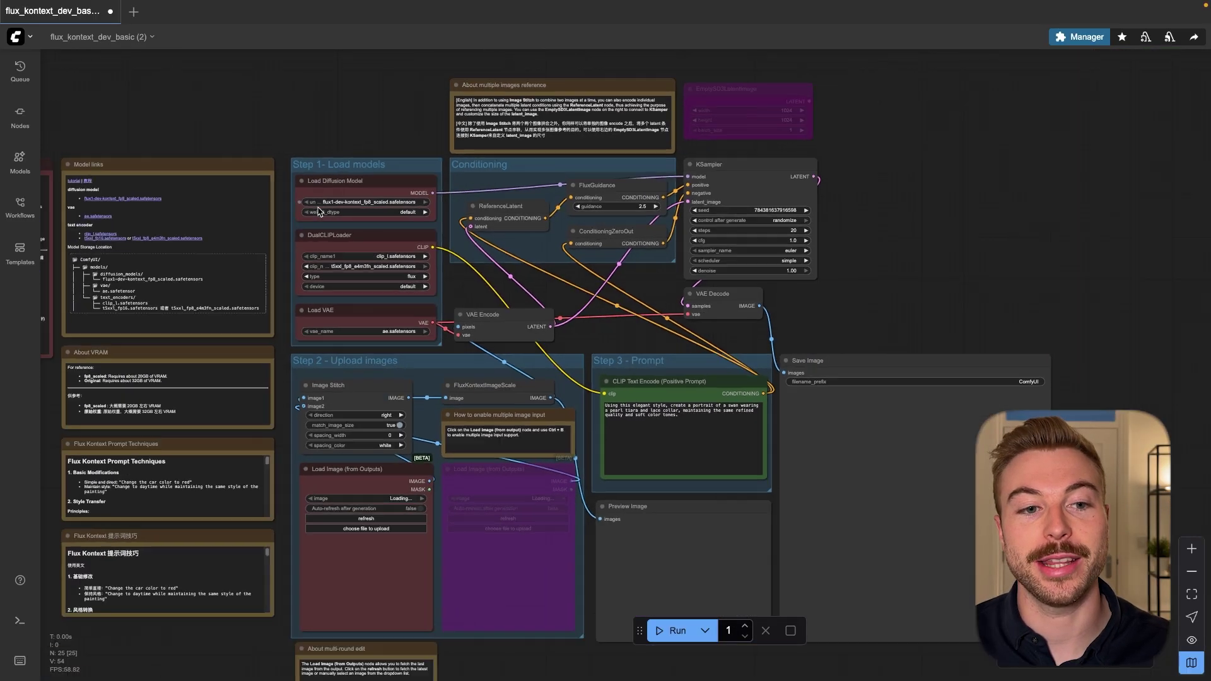
scroll(318, 211, up, 2)
scroll(319, 211, up, 1)
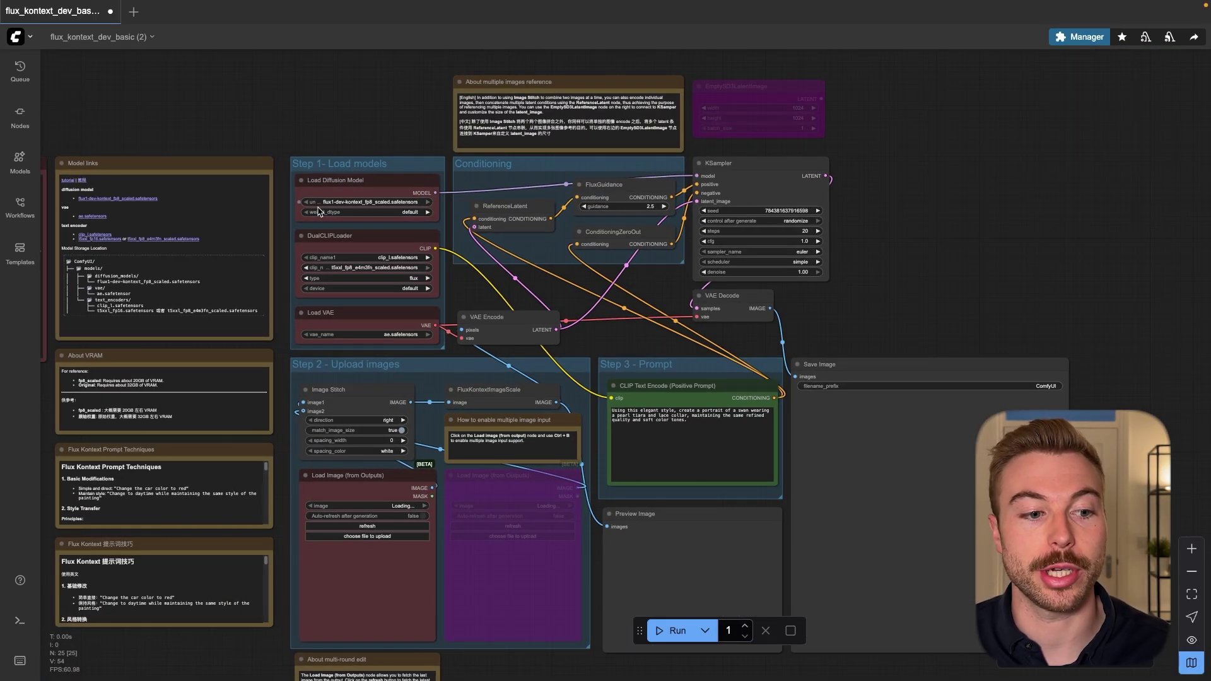
scroll(318, 211, up, 3)
scroll(298, 313, up, 3)
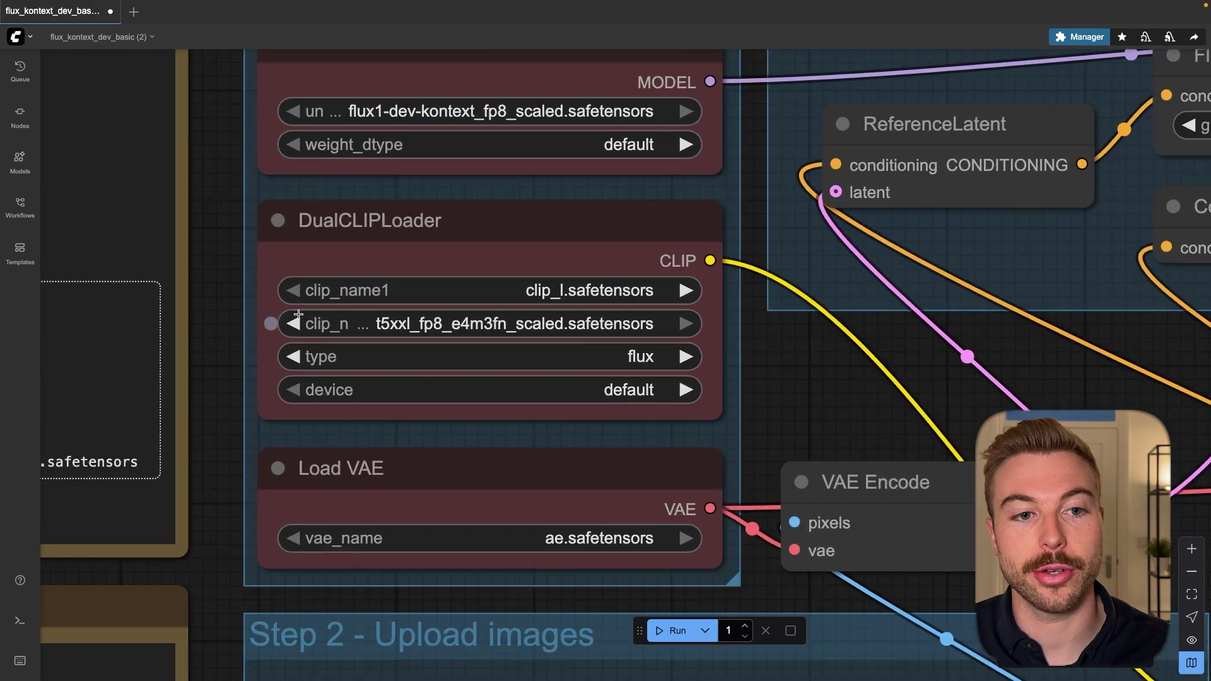
scroll(503, 248, down, 2)
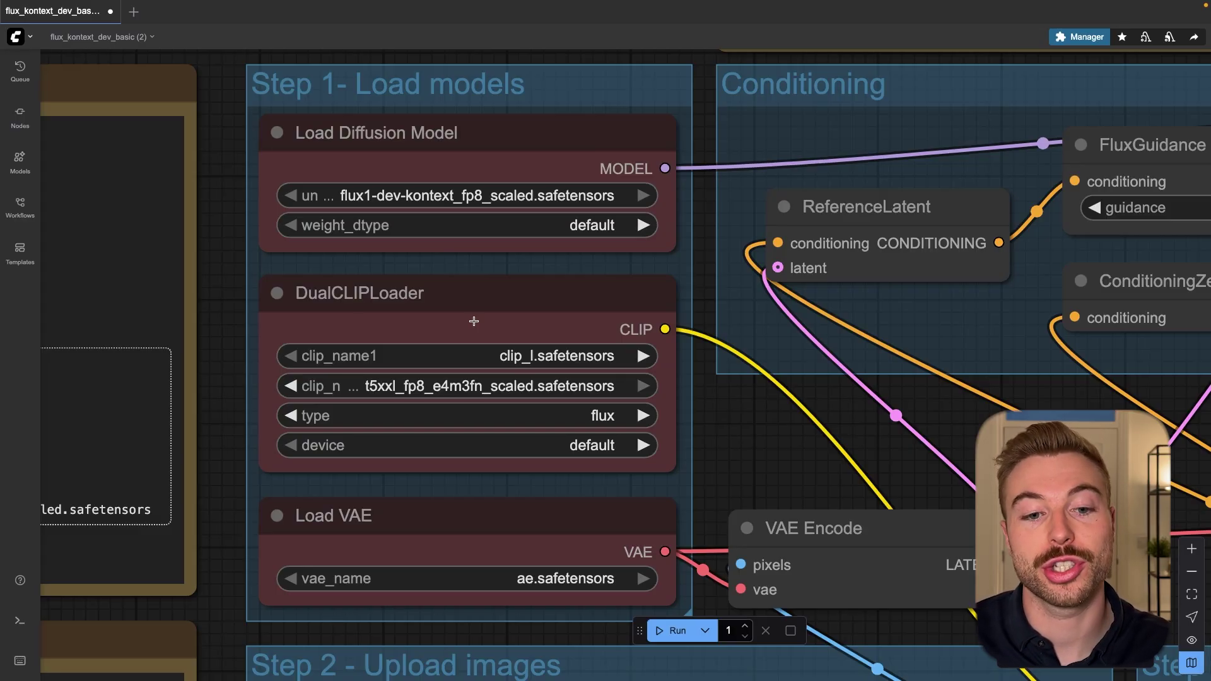
Step: Try the other type options on the DualCLIPLoader node and return it to flux
click(643, 416)
click(644, 415)
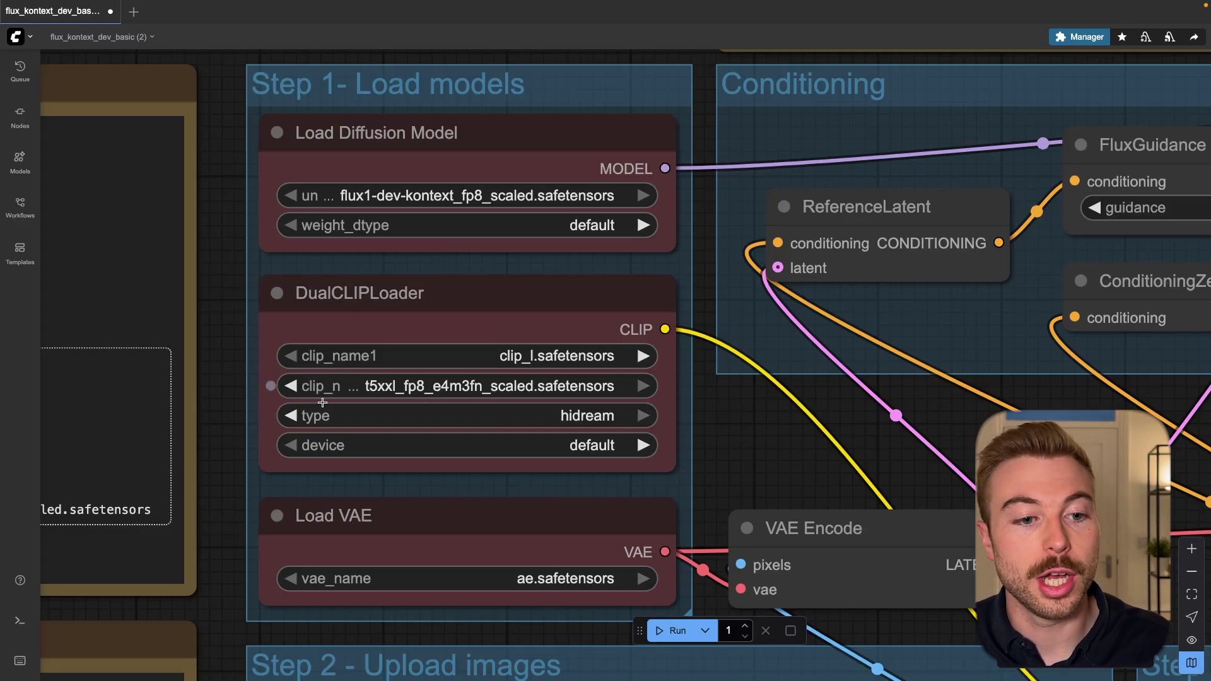
click(292, 417)
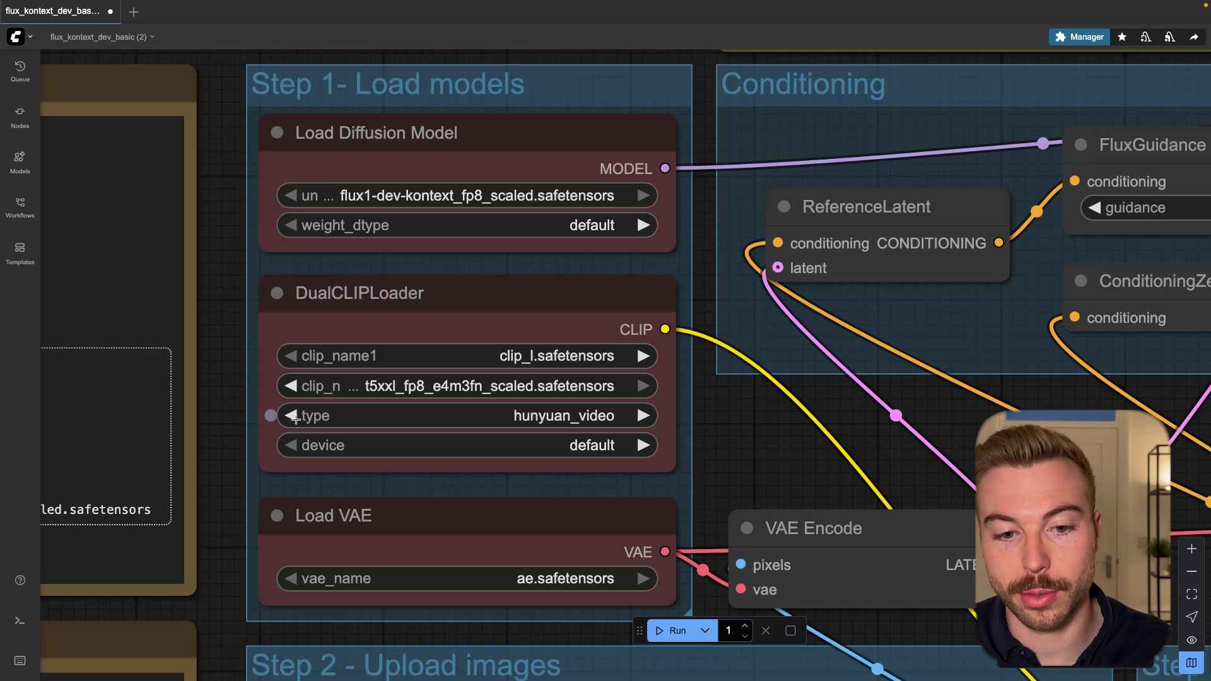
click(291, 417)
click(292, 417)
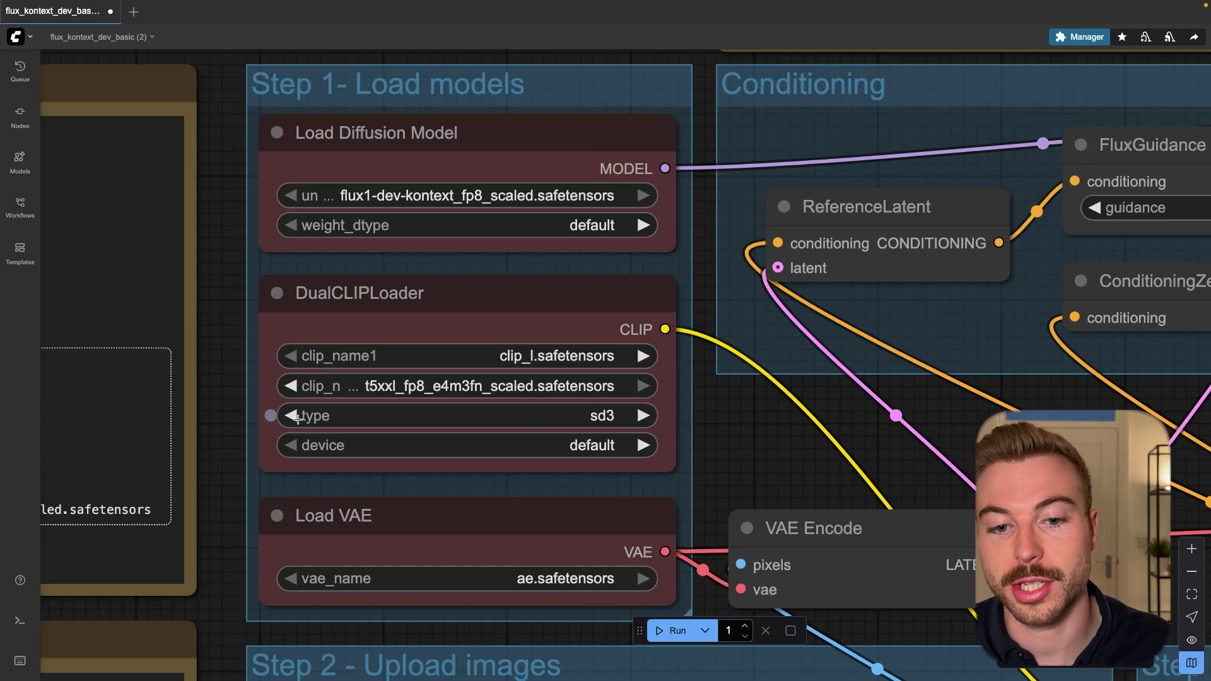
click(292, 418)
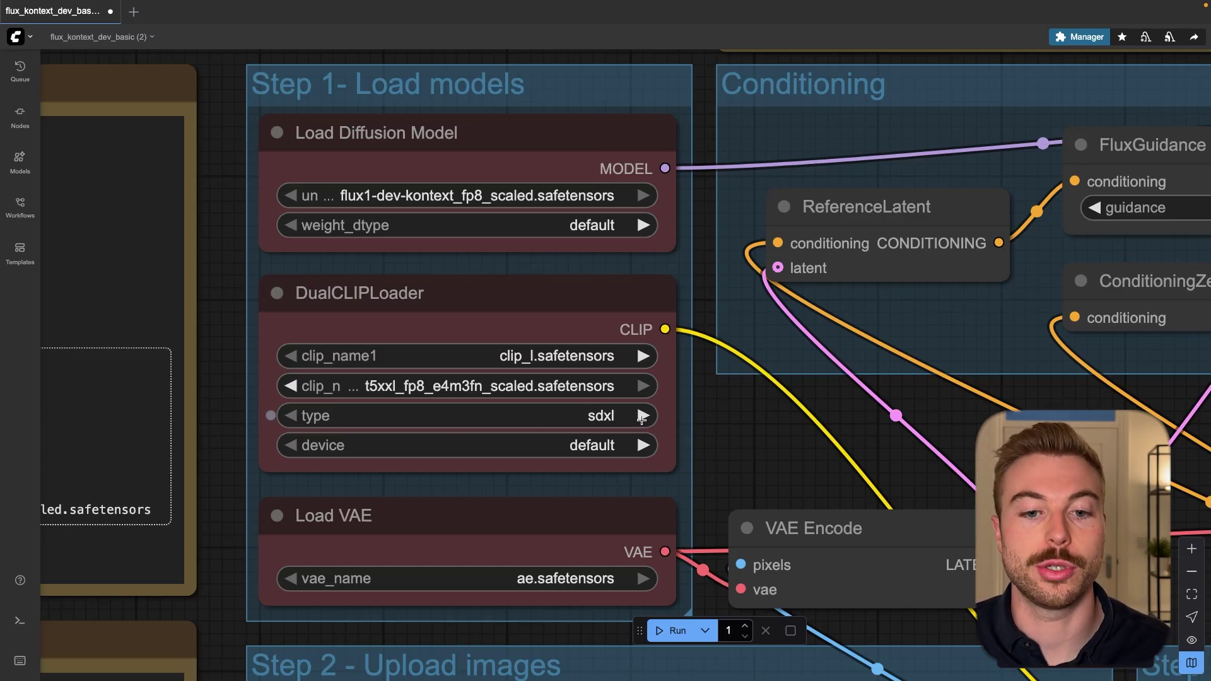
click(643, 418)
click(642, 417)
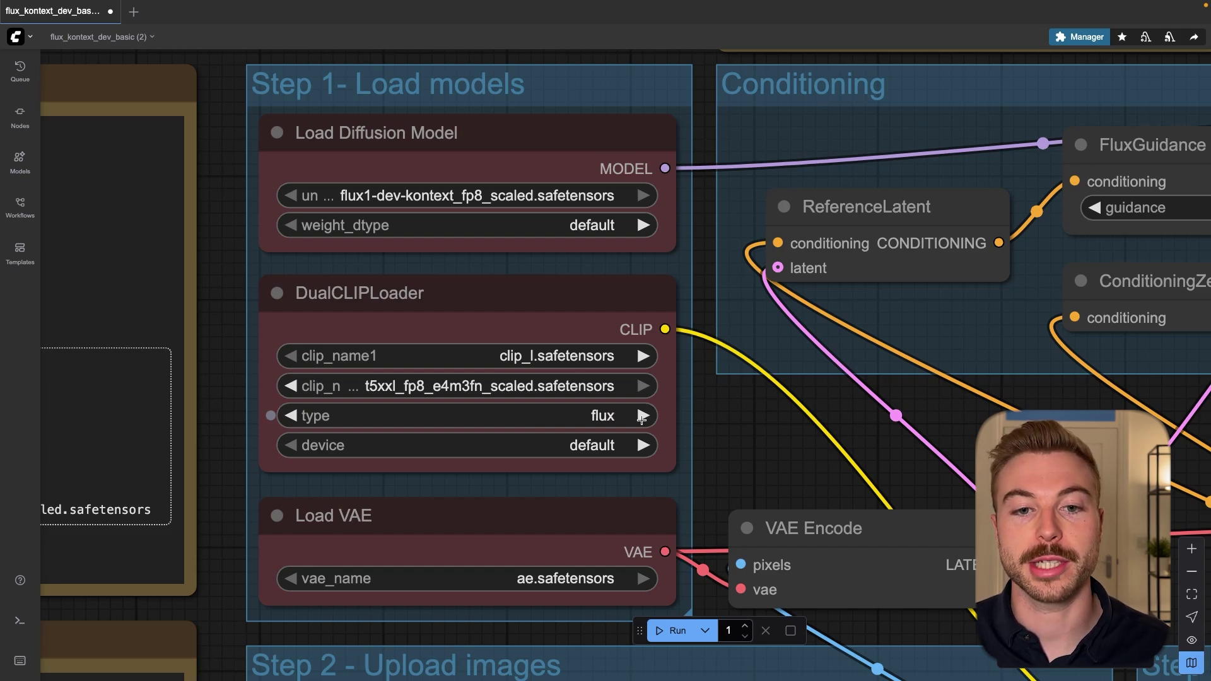
Step: Try enabling the bypassed second Load Image (from Outputs) node in Step 2 and bypass it again
scroll(641, 419, down, 10)
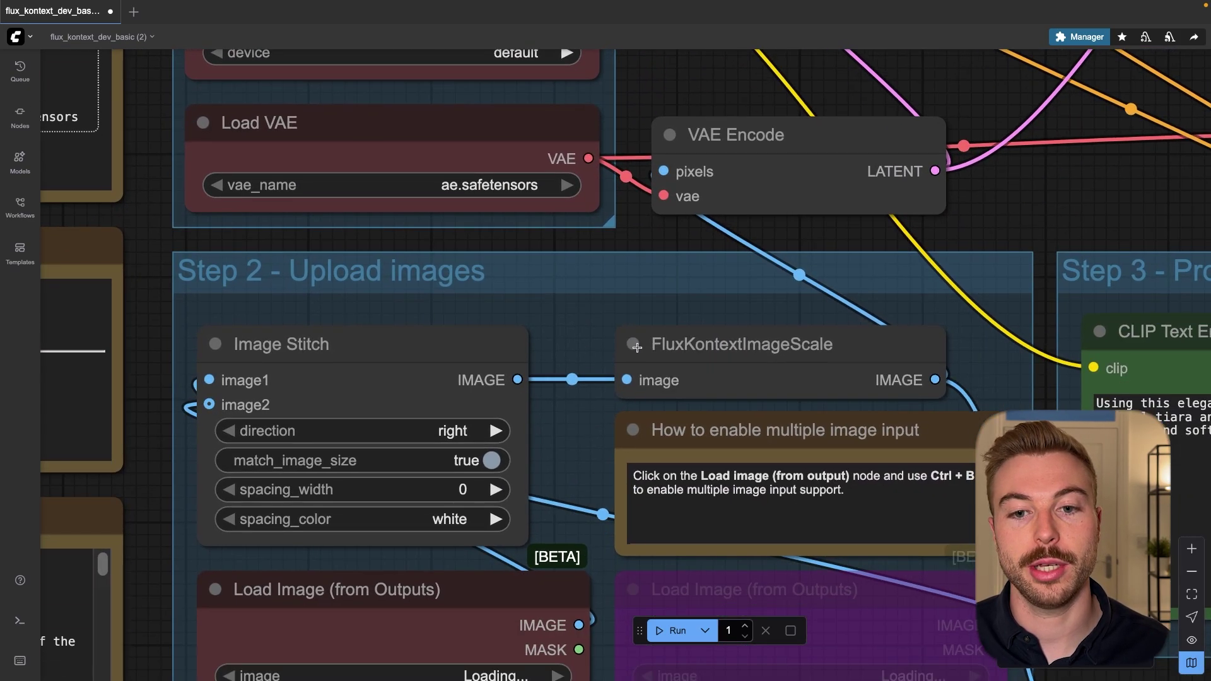
scroll(645, 368, down, 5)
scroll(777, 404, down, 2)
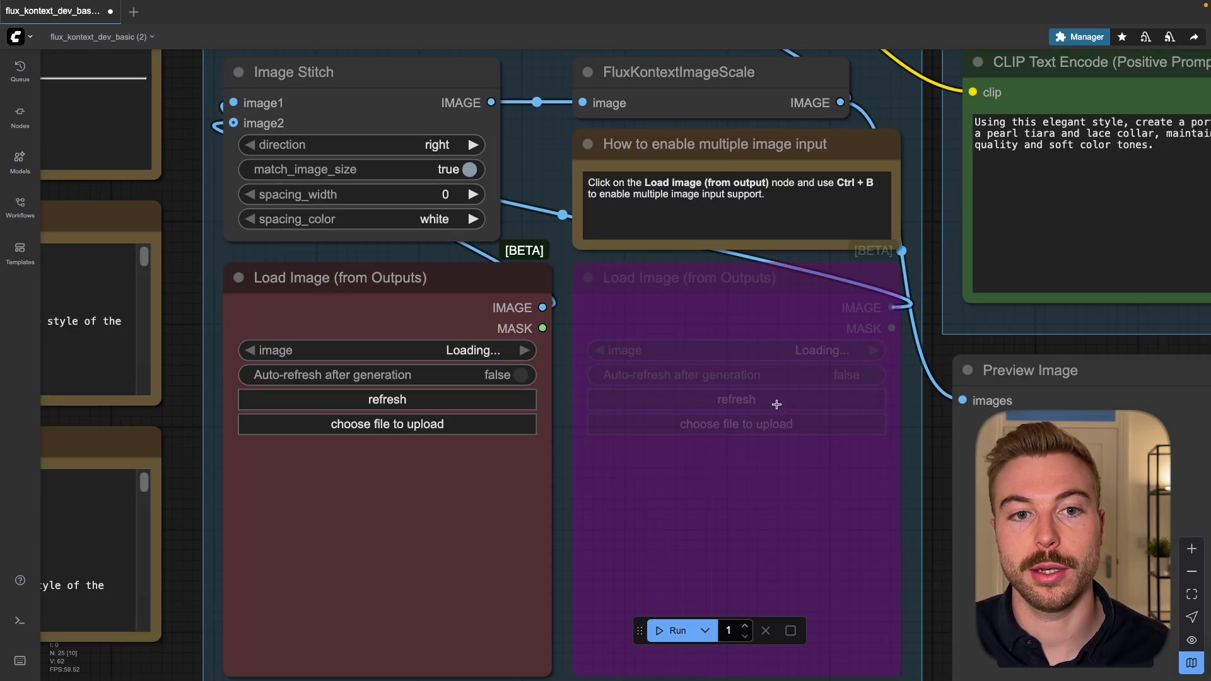
scroll(776, 403, down, 2)
scroll(776, 405, down, 2)
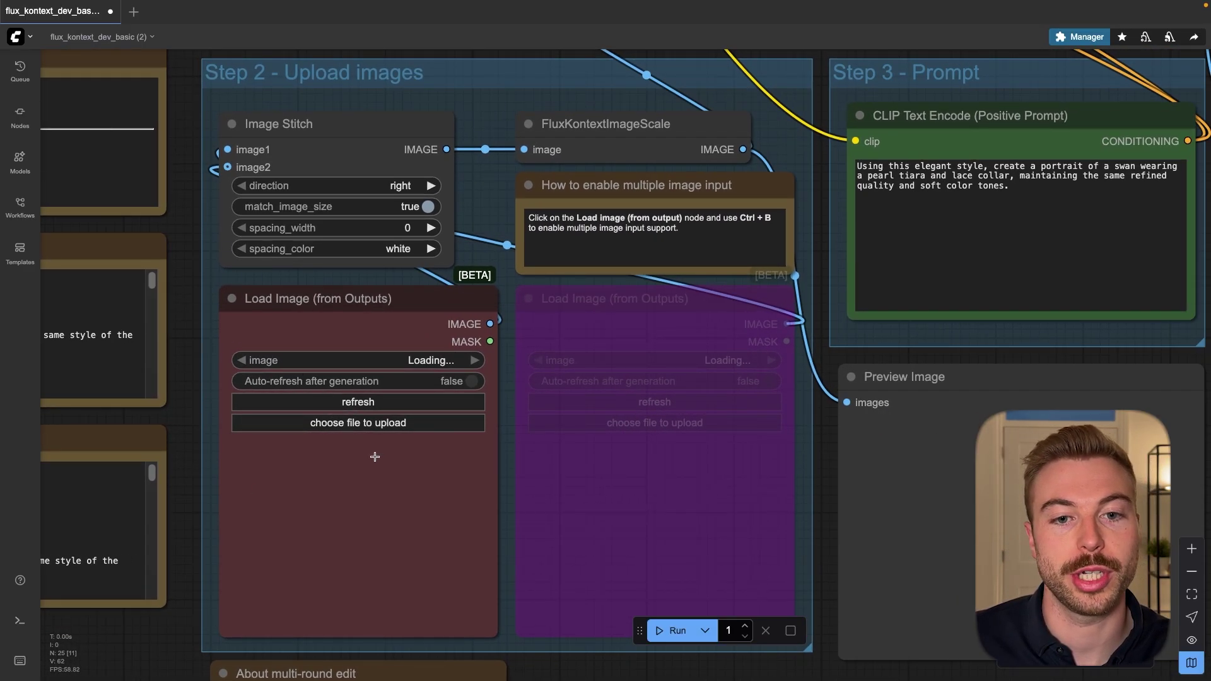
click(640, 473)
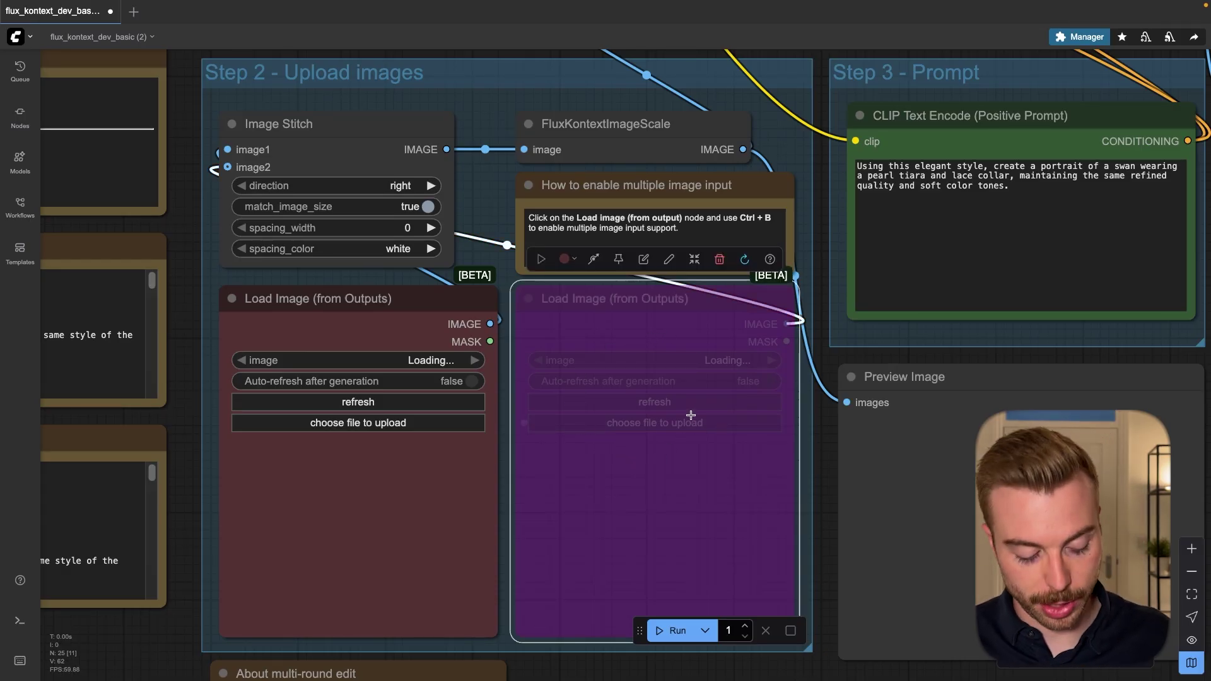
key(ctrl+b)
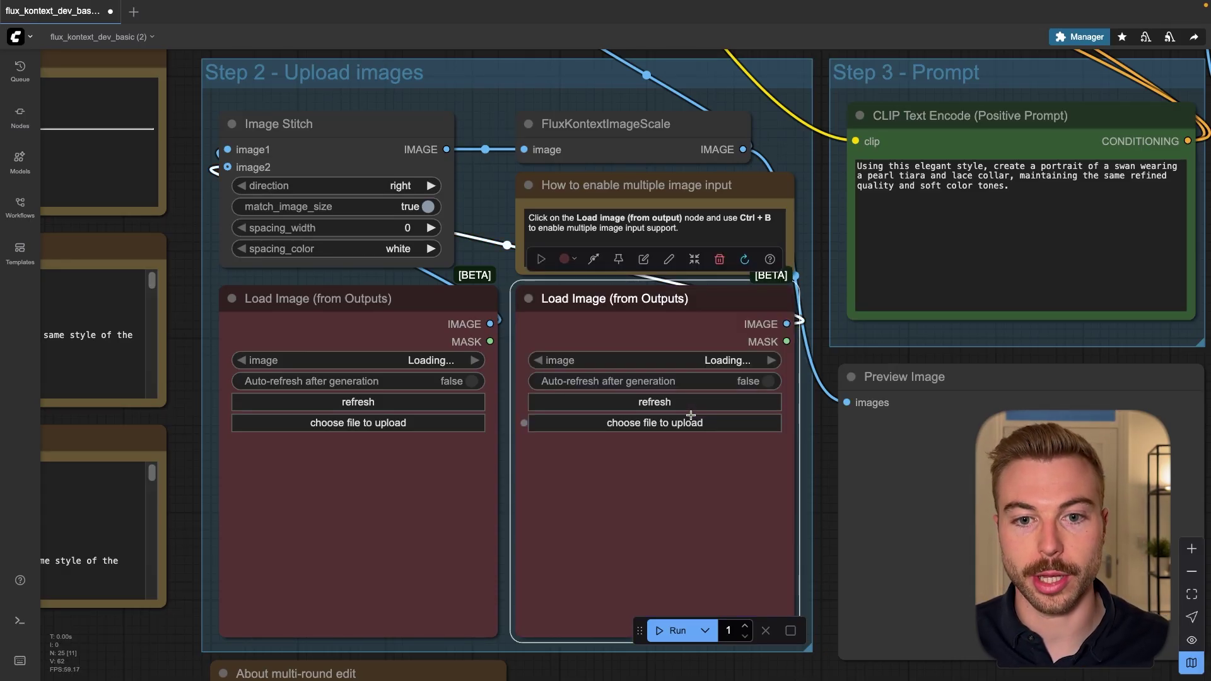
key(ctrl+b)
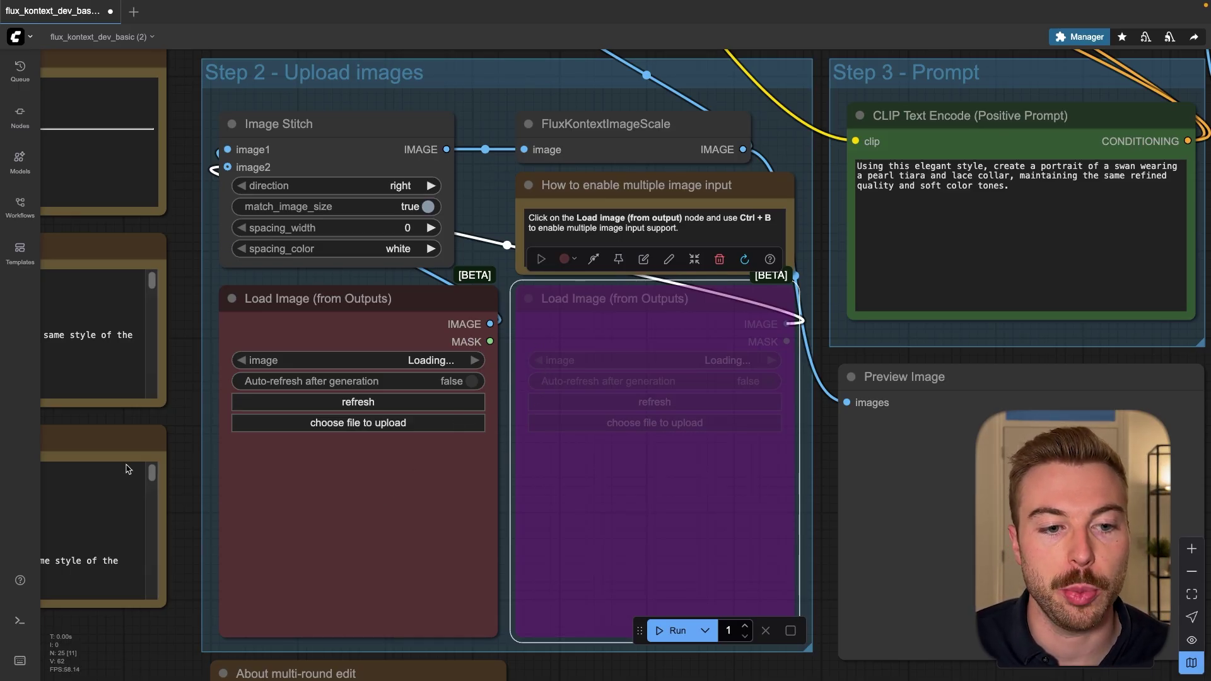
Step: Upload the Unsplash desert road photo into the active Load Image (from Outputs) node
click(371, 425)
click(599, 271)
click(823, 464)
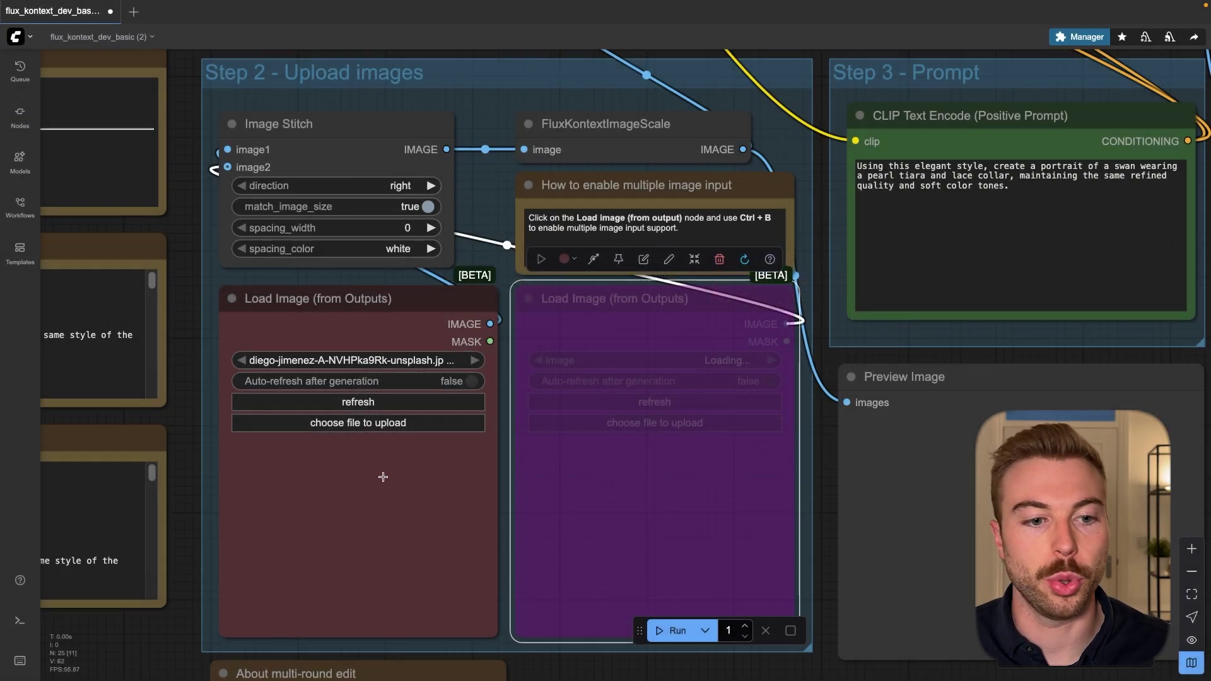
scroll(319, 521, up, 3)
scroll(348, 412, down, 2)
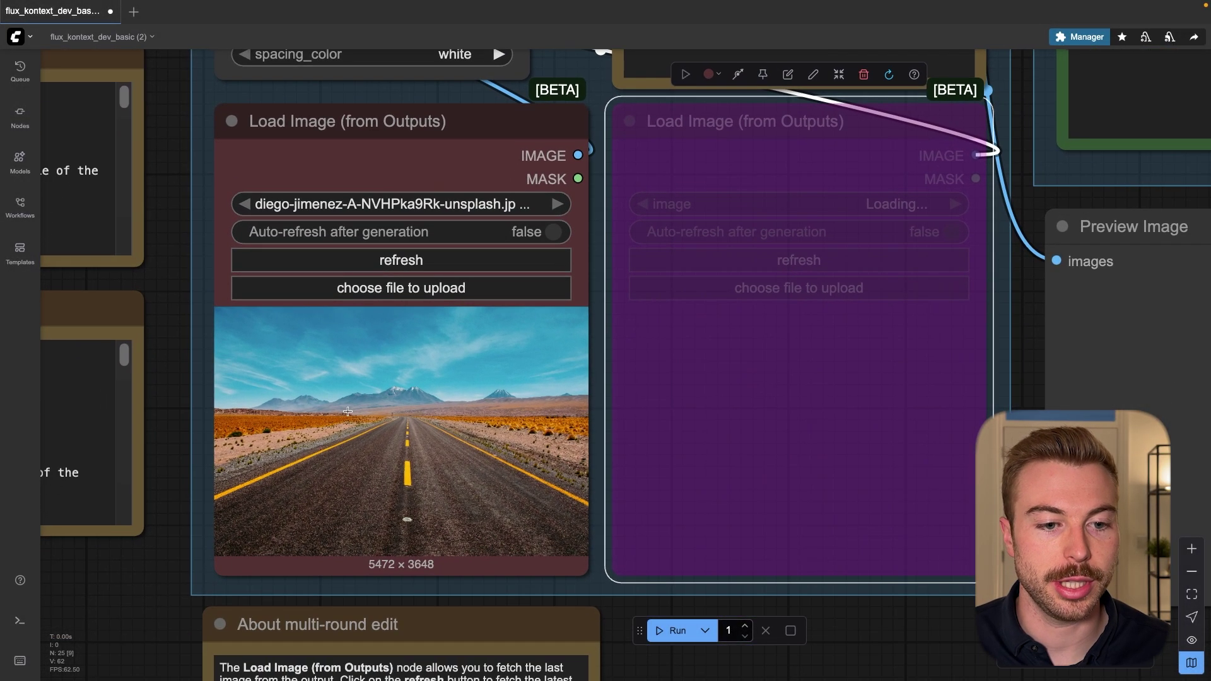
scroll(347, 412, up, 3)
scroll(348, 412, up, 1)
scroll(454, 410, down, 8)
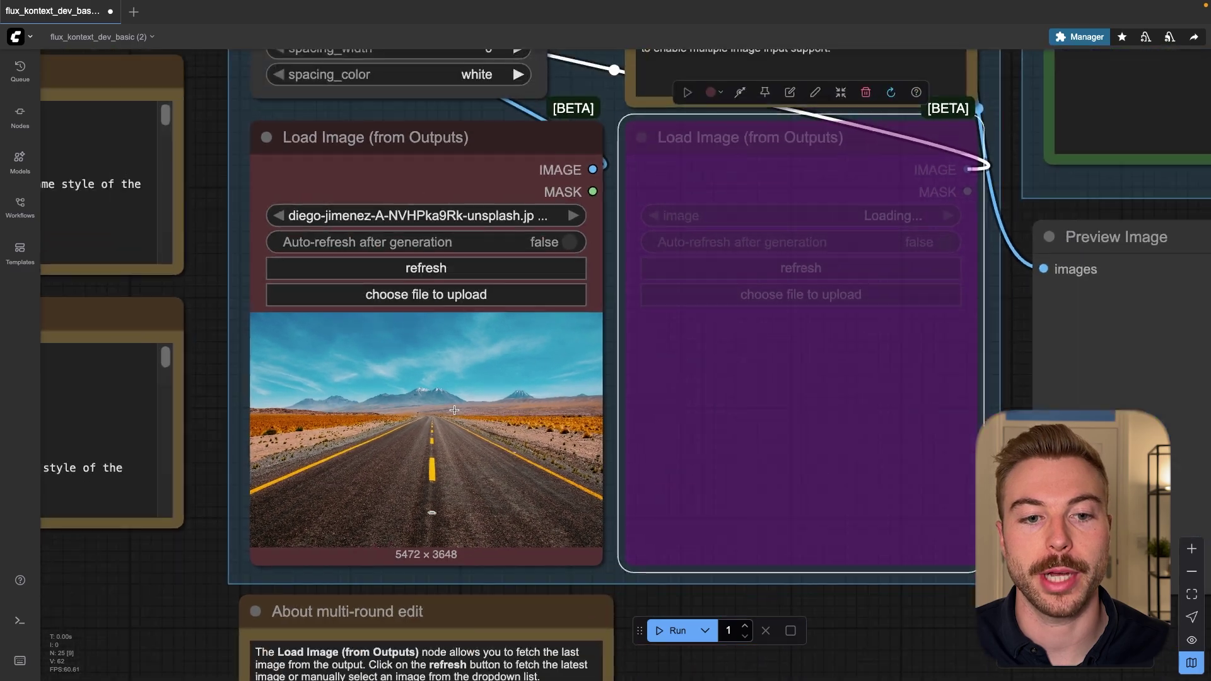
Step: Examine the positive prompt, the Conditioning group and the KSampler node's seed, steps, cfg, sampler and denoise settings
drag(649, 224, 607, 396)
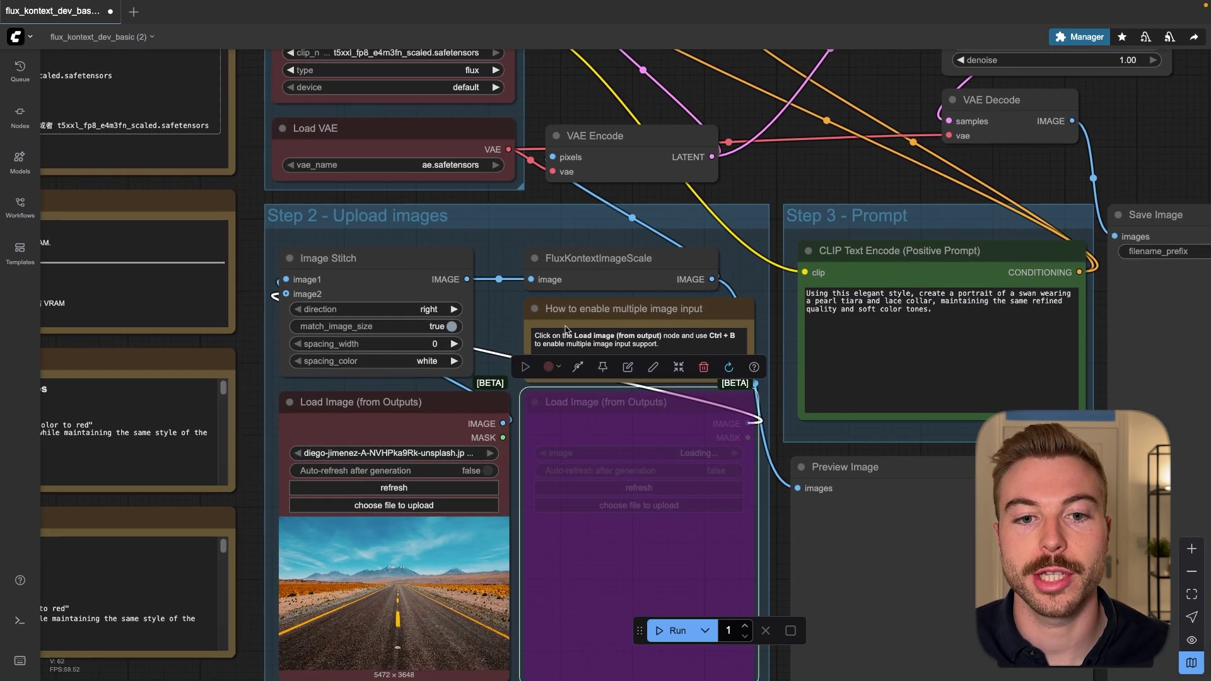
drag(814, 219, 391, 302)
scroll(452, 419, up, 6)
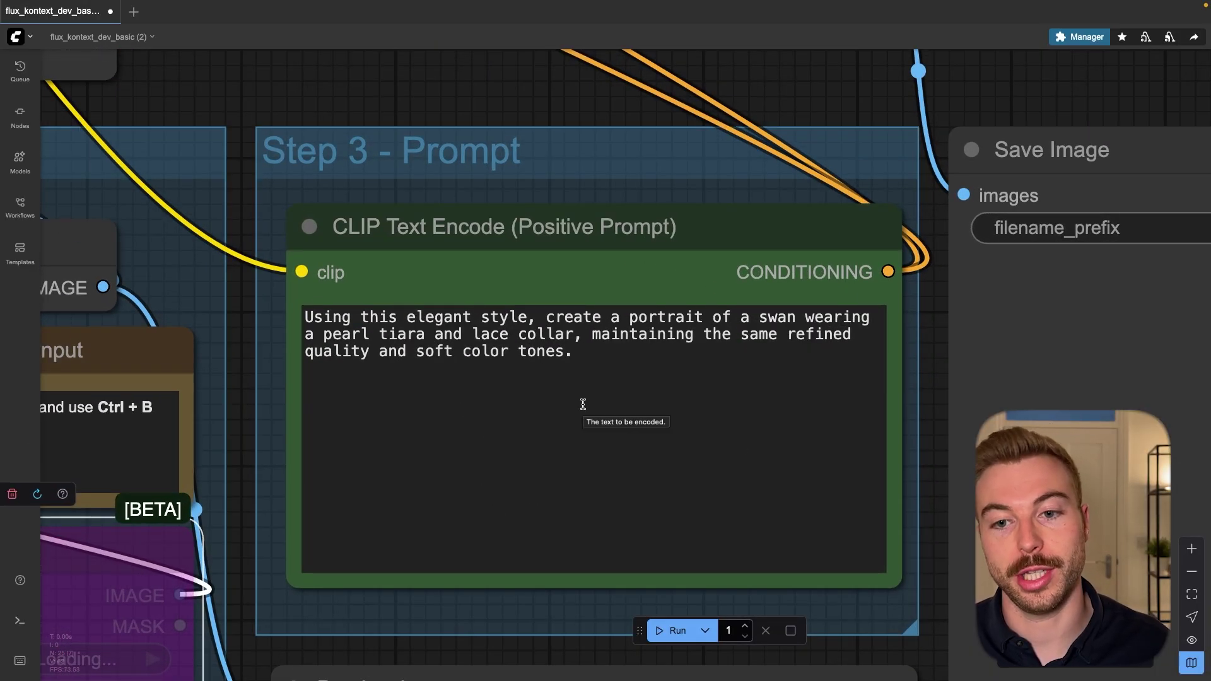
scroll(583, 404, down, 8)
scroll(672, 395, up, 3)
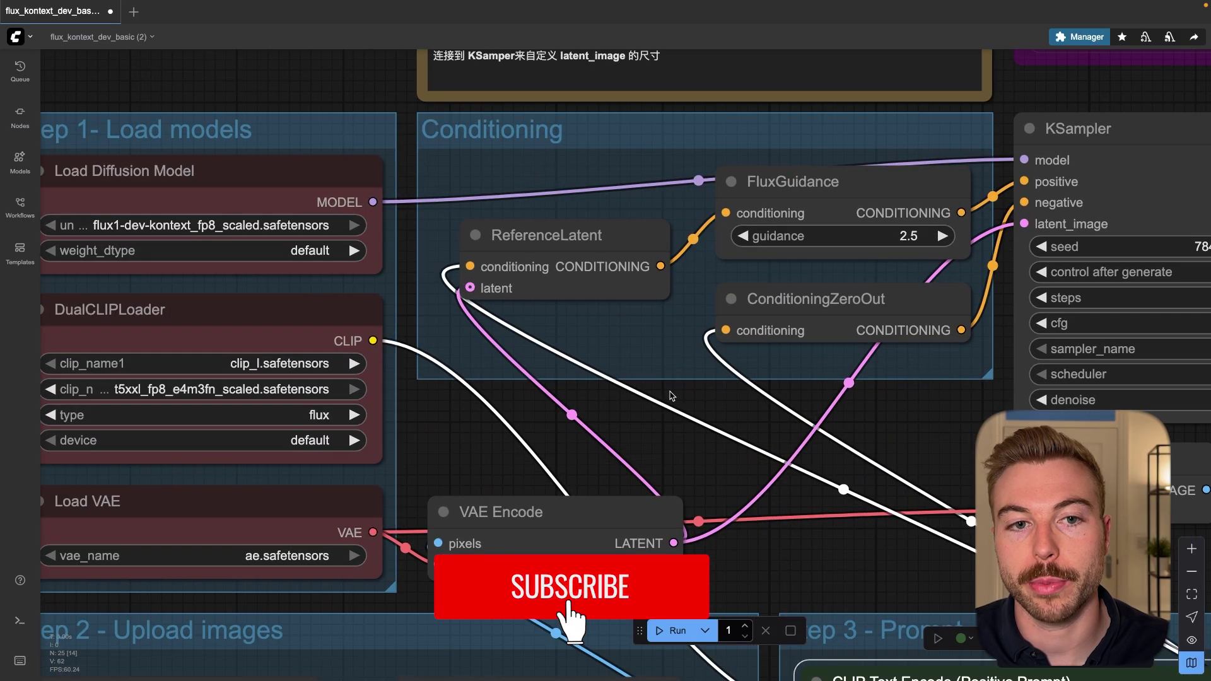
scroll(671, 396, up, 2)
scroll(891, 331, right, 3)
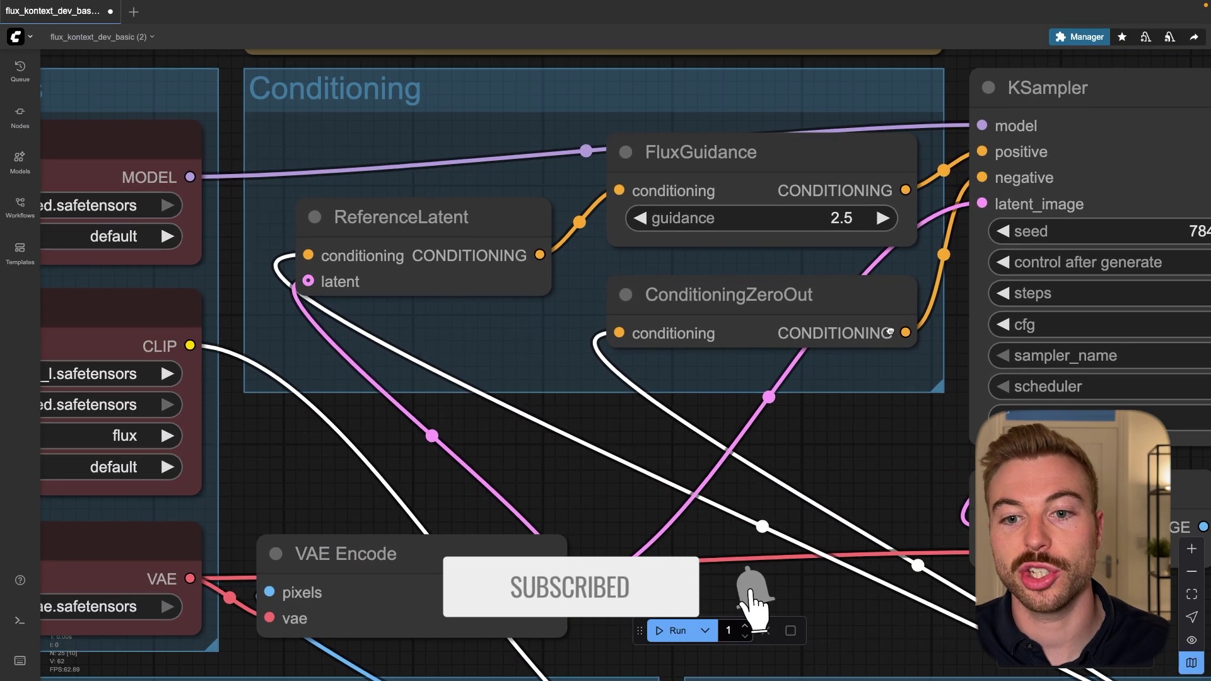
drag(890, 331, 266, 359)
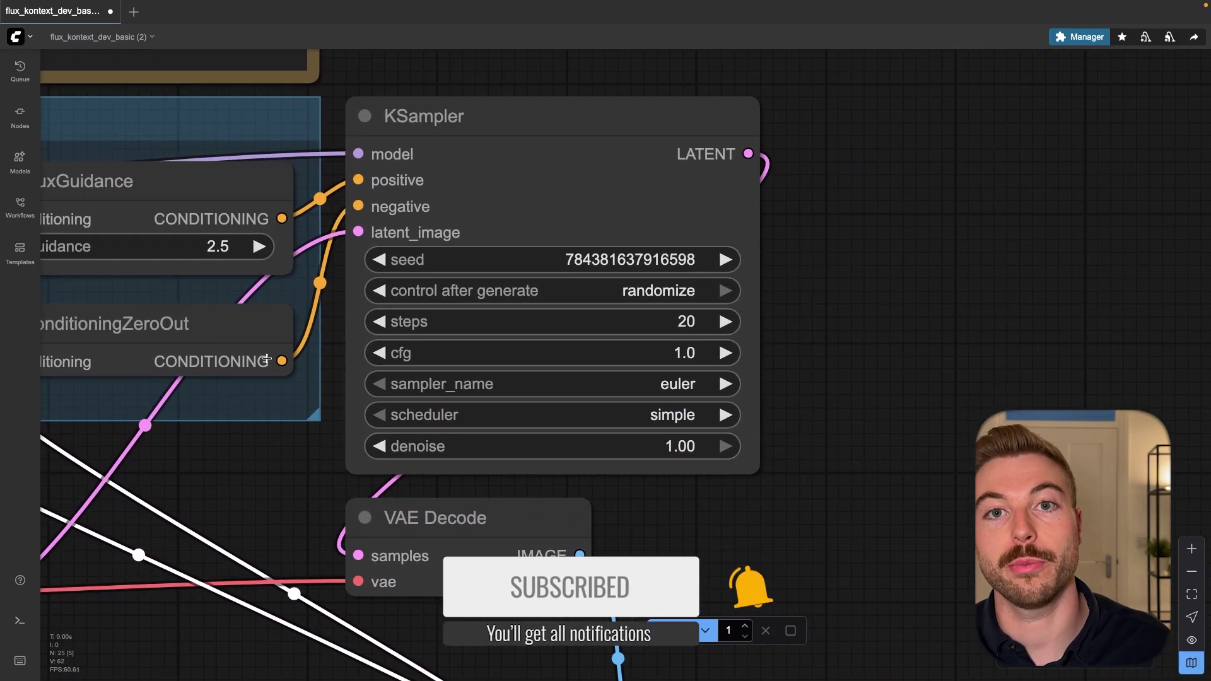
scroll(268, 359, up, 5)
scroll(268, 359, down, 1)
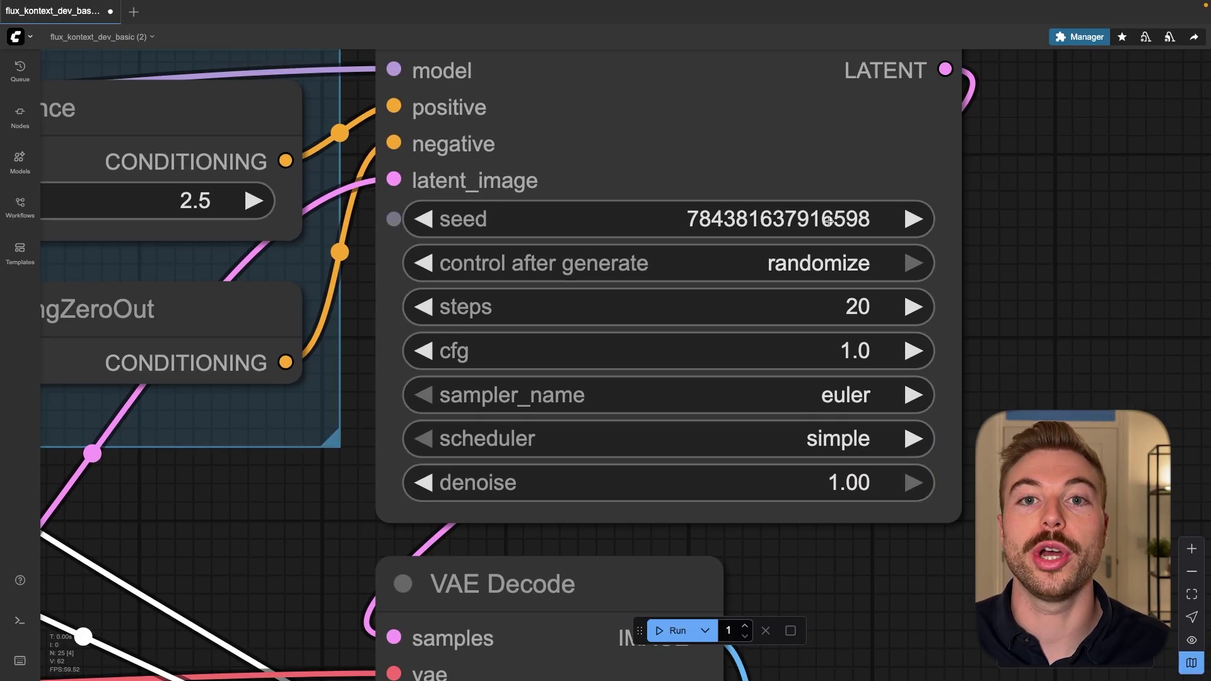
drag(828, 221, 769, 281)
right_click(766, 268)
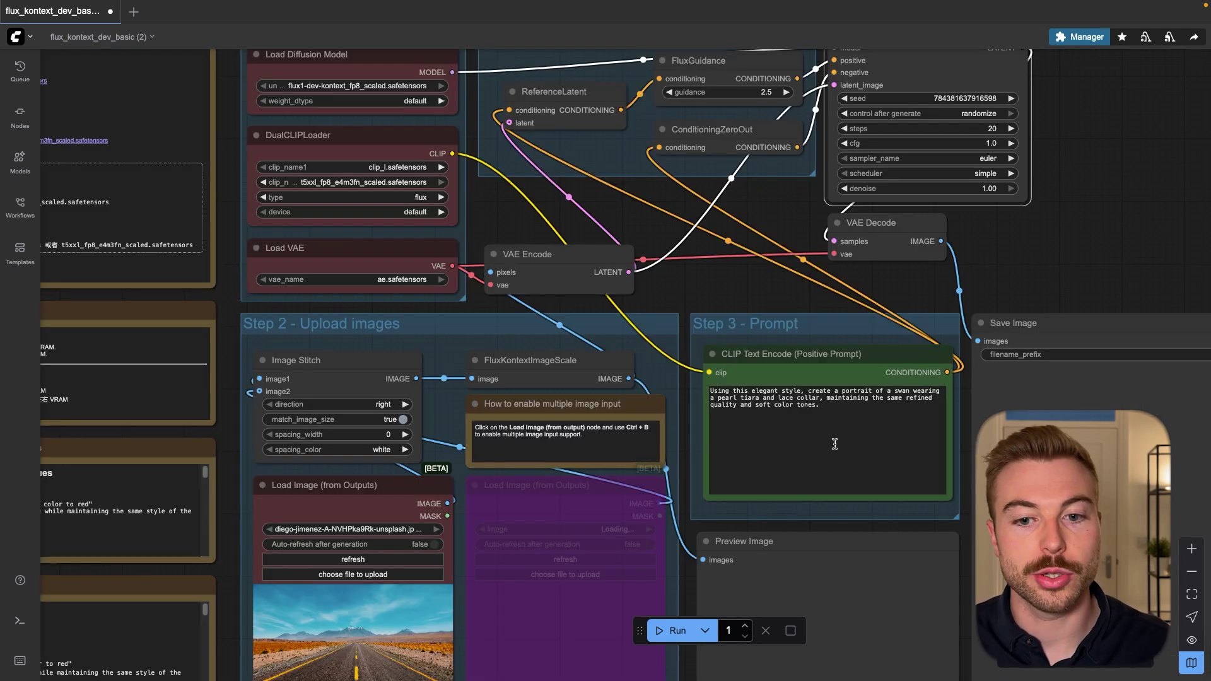
Step: Replace the positive prompt text with "make the sky red instead of blue"
scroll(777, 216, up, 10)
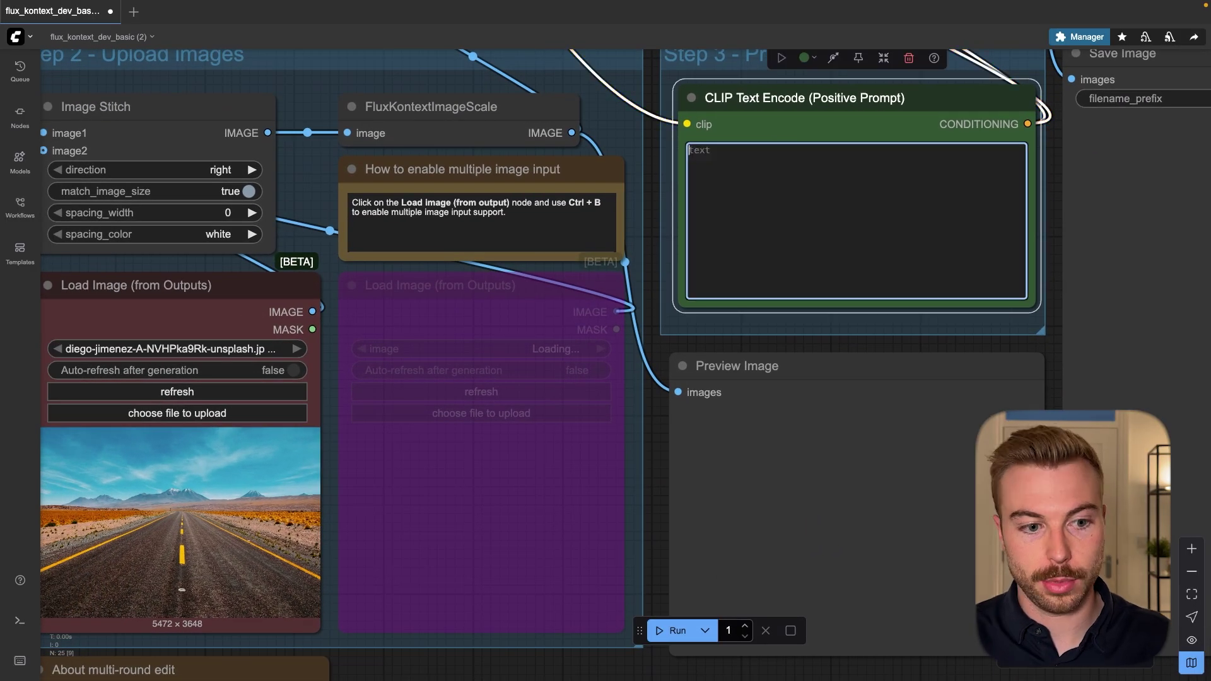
text(make he)
key(BackSpace)
key(BackSpace)
text(the )
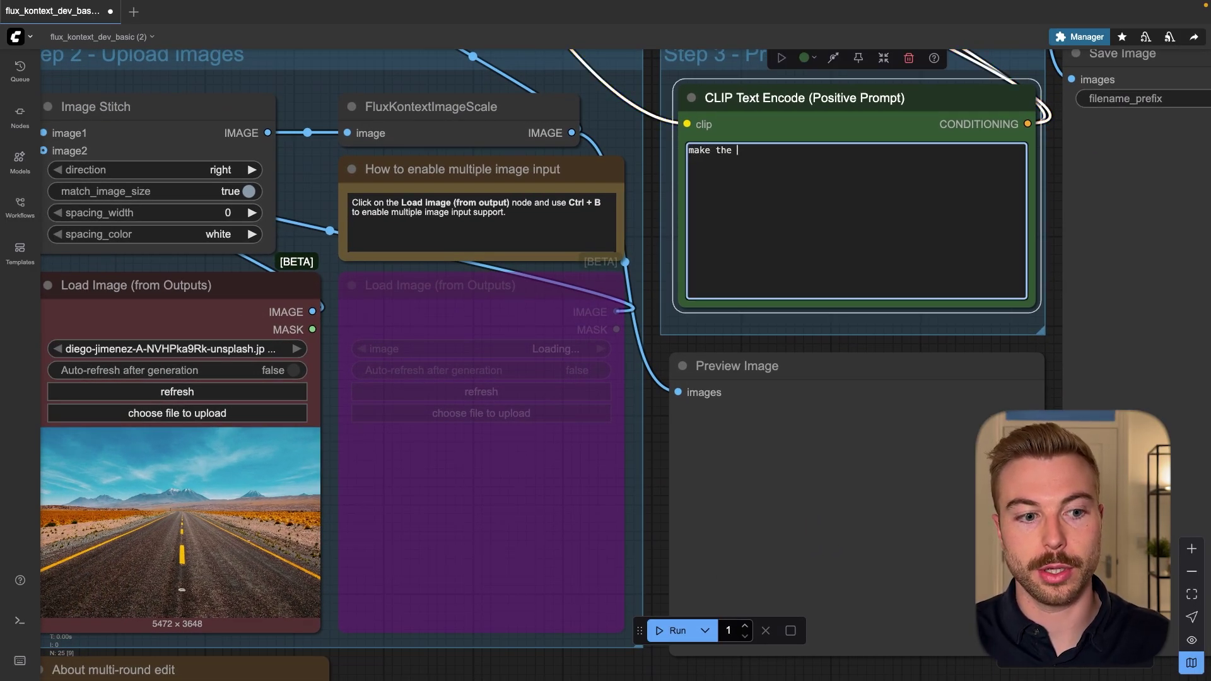
text(sky red instead of blue)
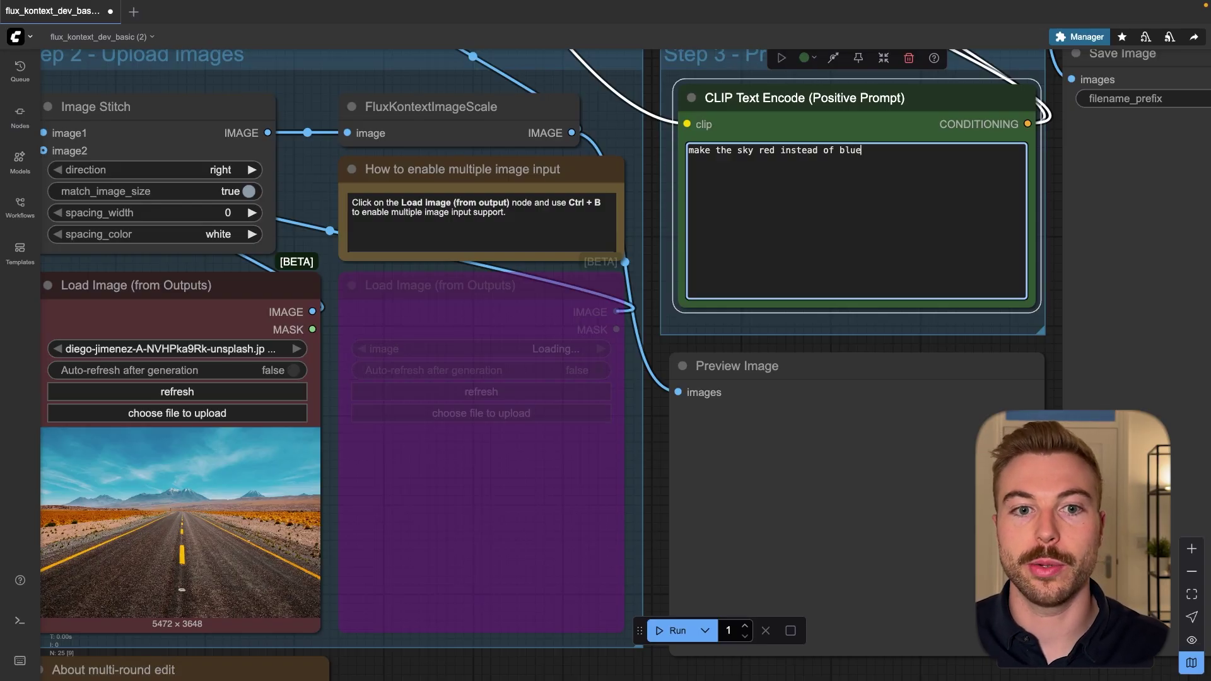
Step: Run the workflow and check the Preview Image node and the Step 1 model loaders during processing
click(655, 633)
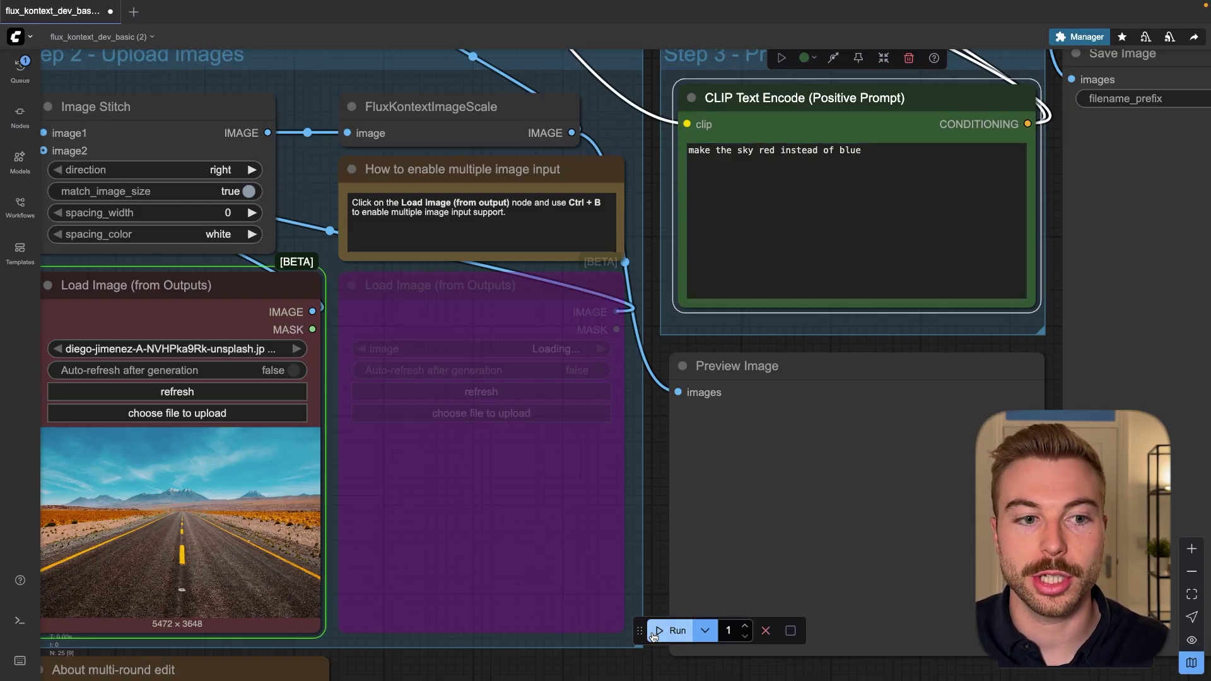
scroll(524, 499, down, 5)
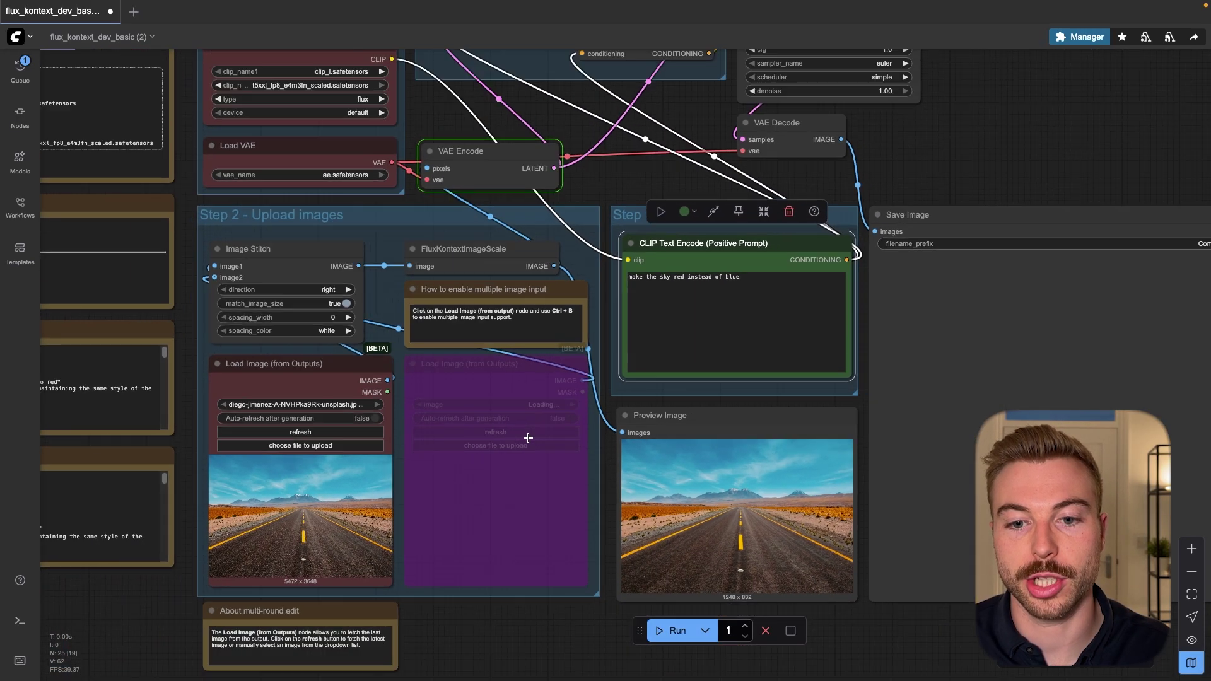
scroll(694, 478, up, 5)
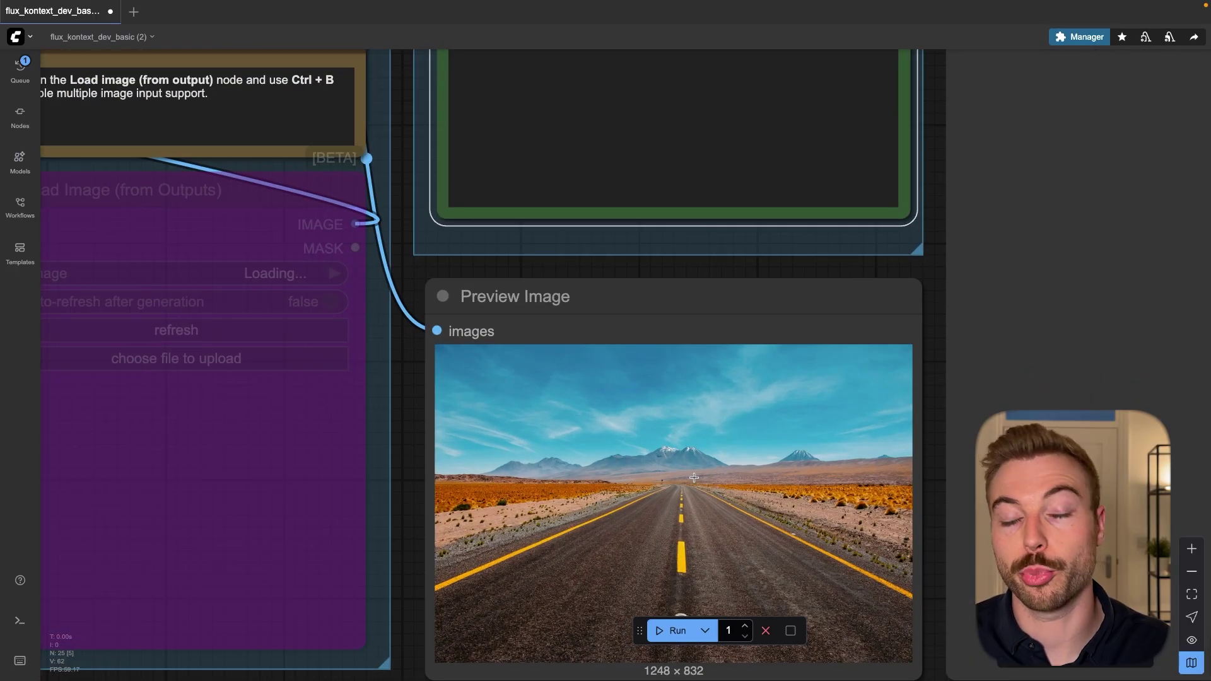
scroll(693, 478, down, 5)
drag(298, 264, 578, 519)
scroll(505, 217, up, 3)
drag(521, 221, 495, 294)
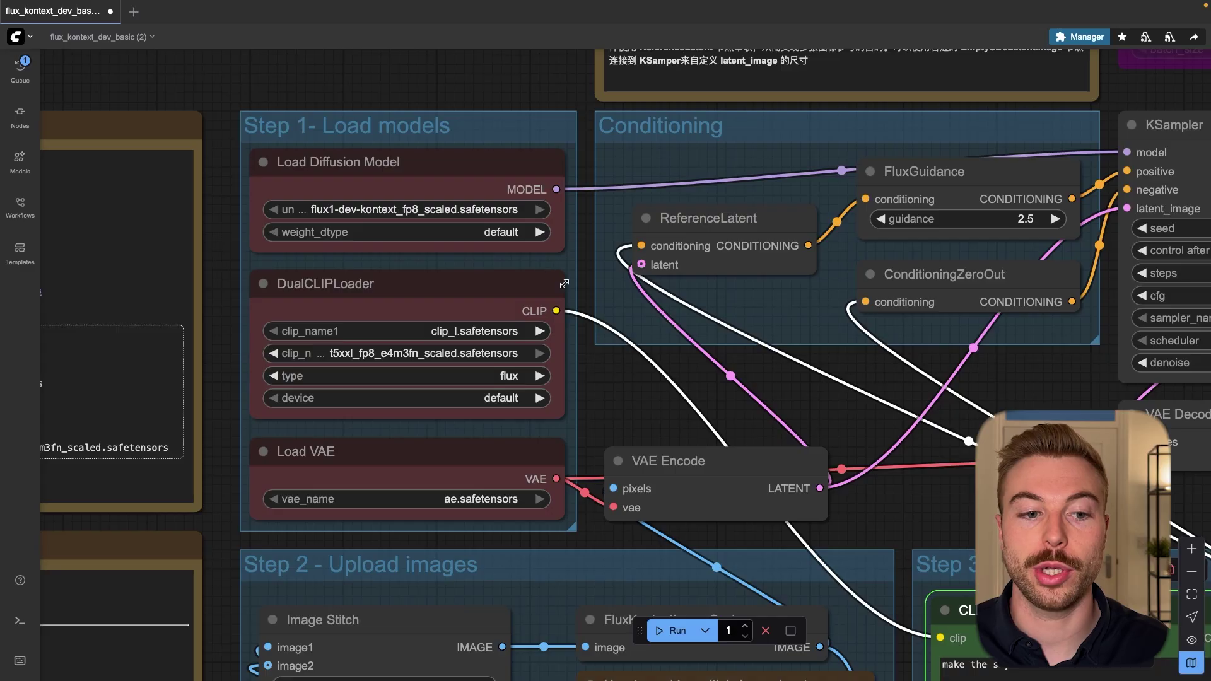
Step: Follow the run through the workflow graph and inspect the KSampler node's settings and progress
scroll(1016, 411, down, 4)
drag(1014, 411, 588, 272)
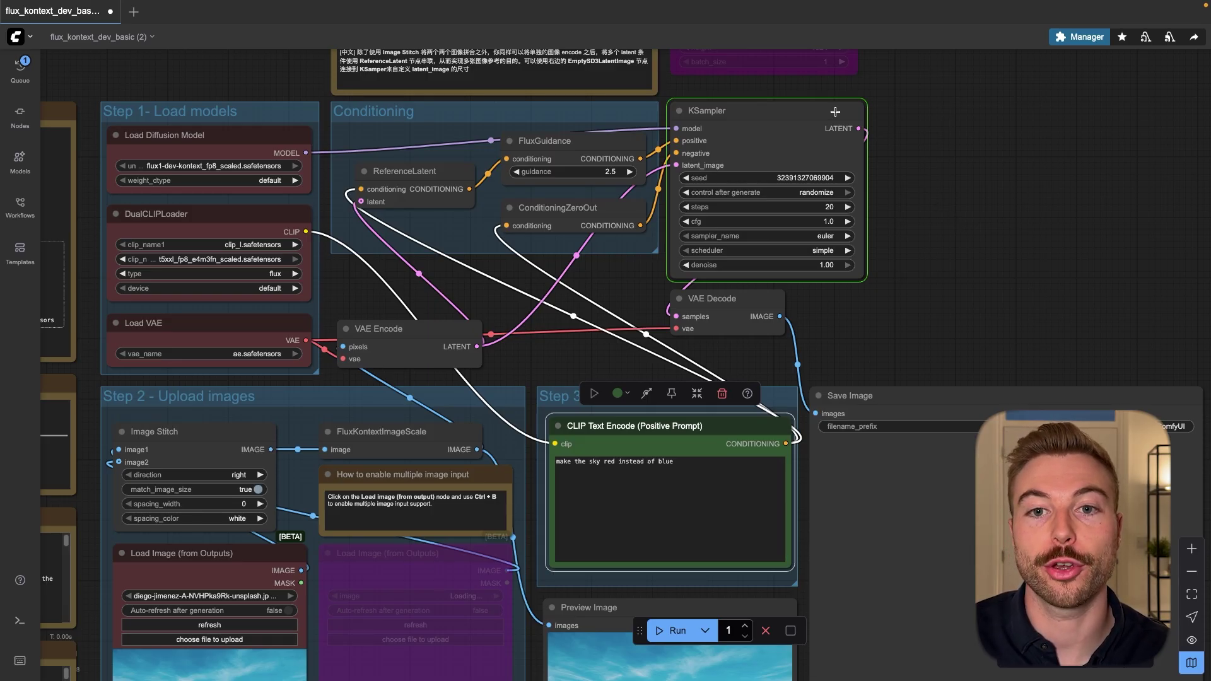
scroll(746, 126, up, 5)
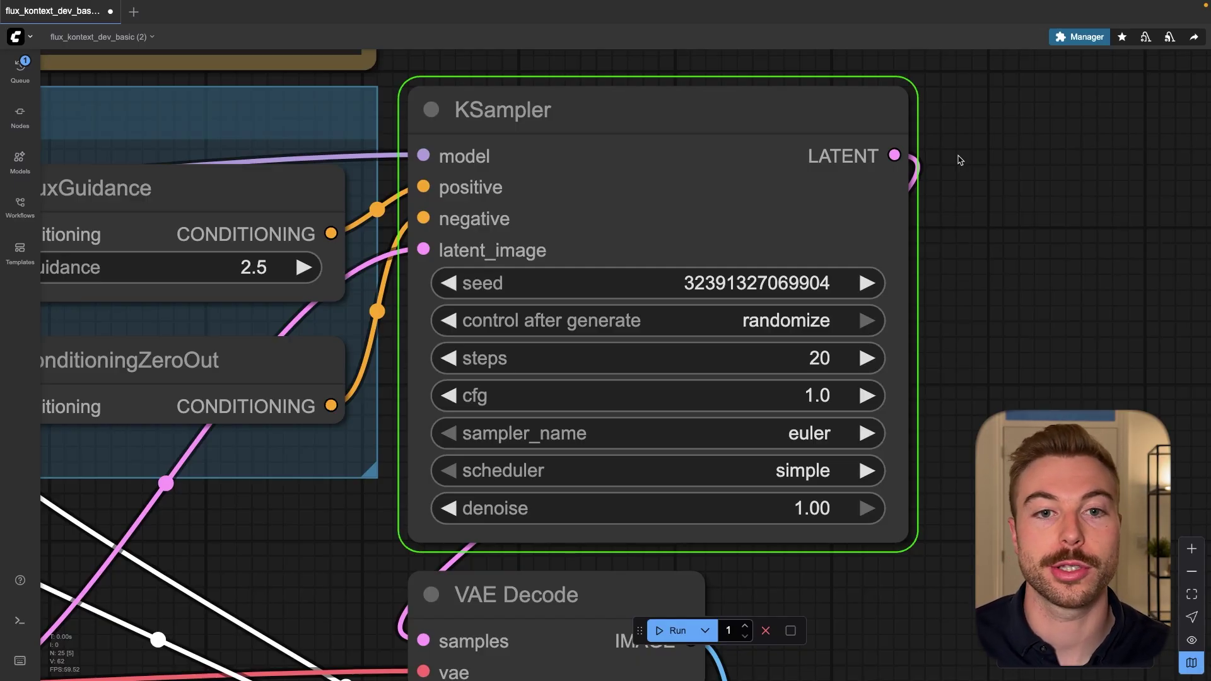
scroll(946, 183, down, 7)
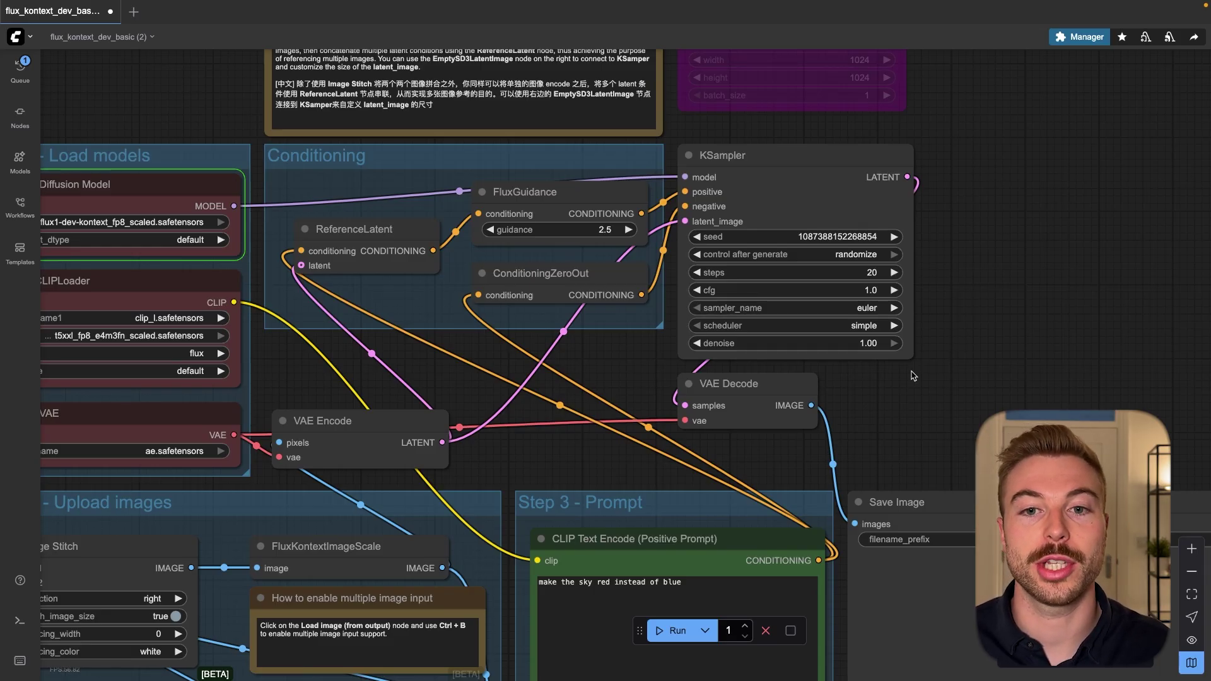
scroll(946, 268, up, 4)
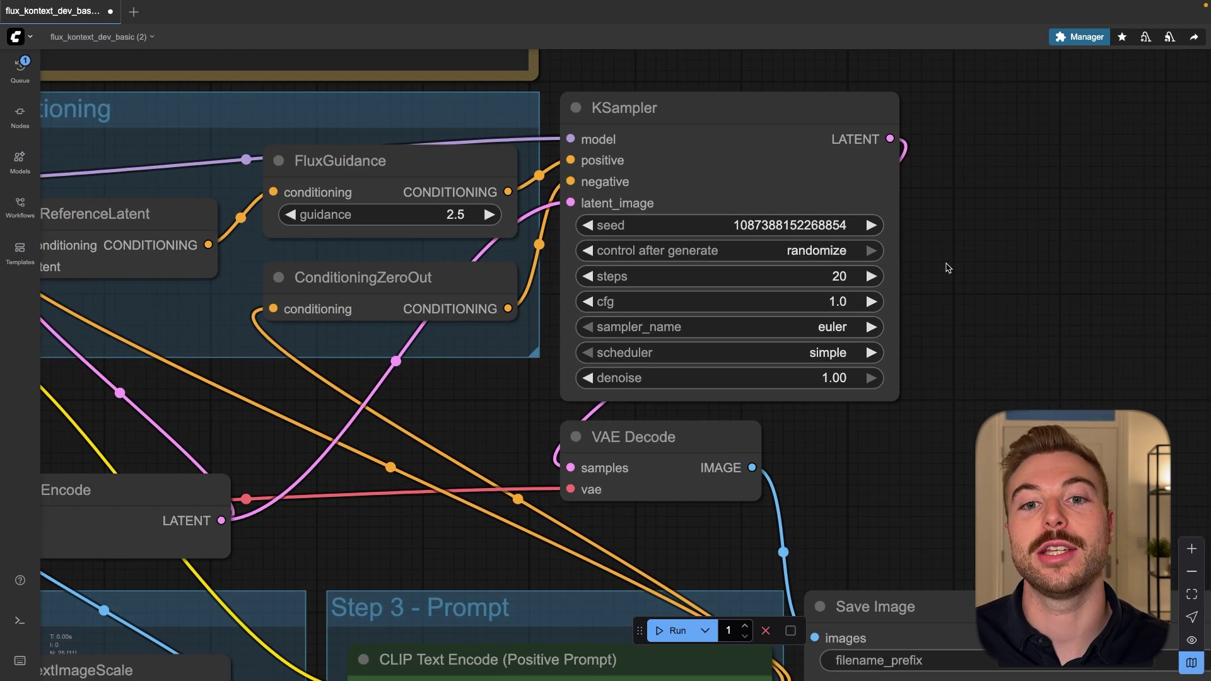
scroll(946, 268, down, 3)
scroll(946, 265, up, 5)
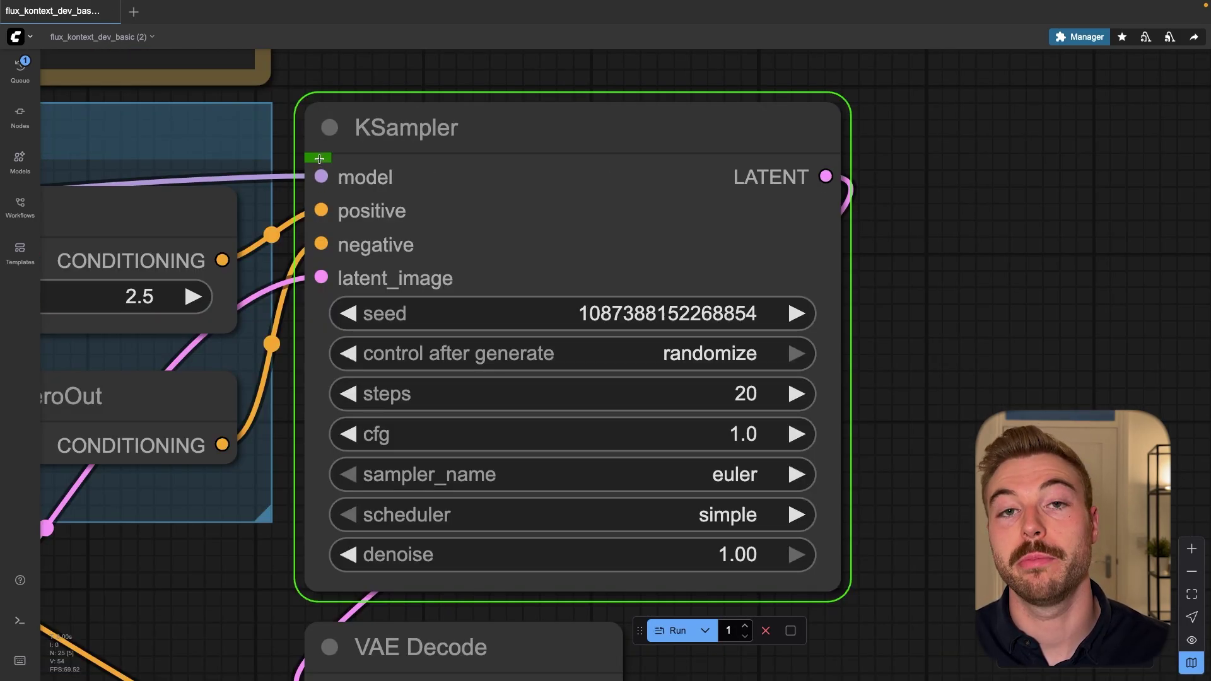
mouse_move(610, 5)
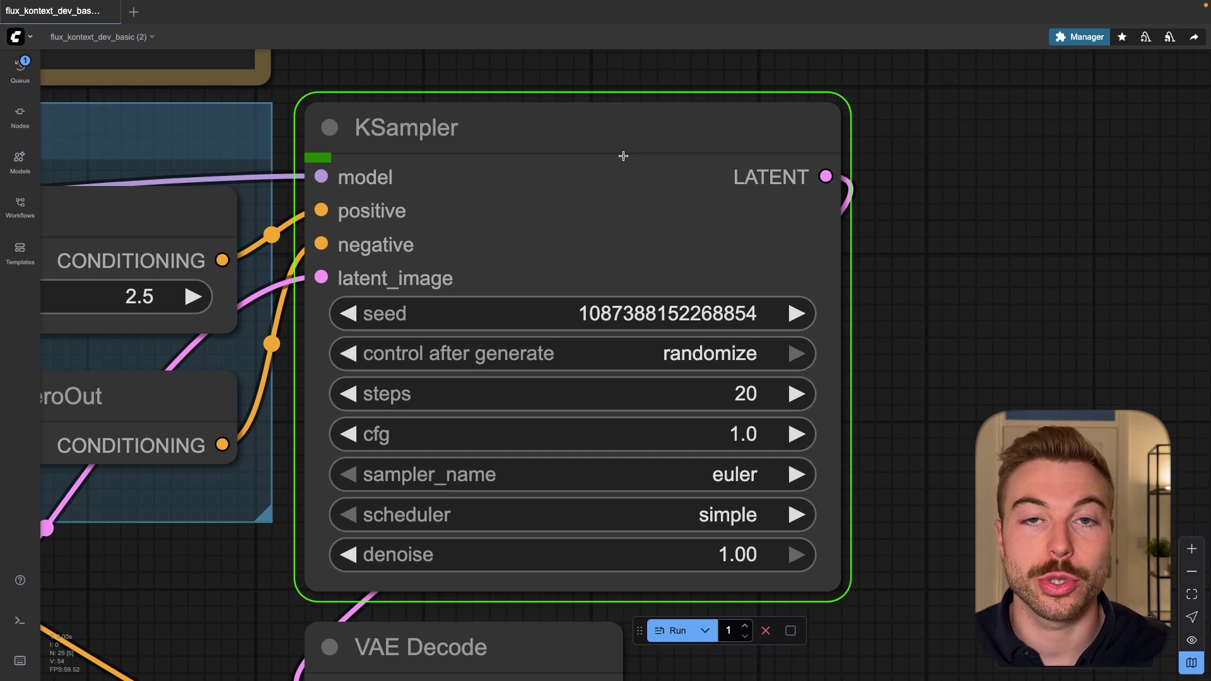
Step: Inspect the generated image in the Save Image node and compare it with the original desert road photo in Preview Image
scroll(623, 156, down, 5)
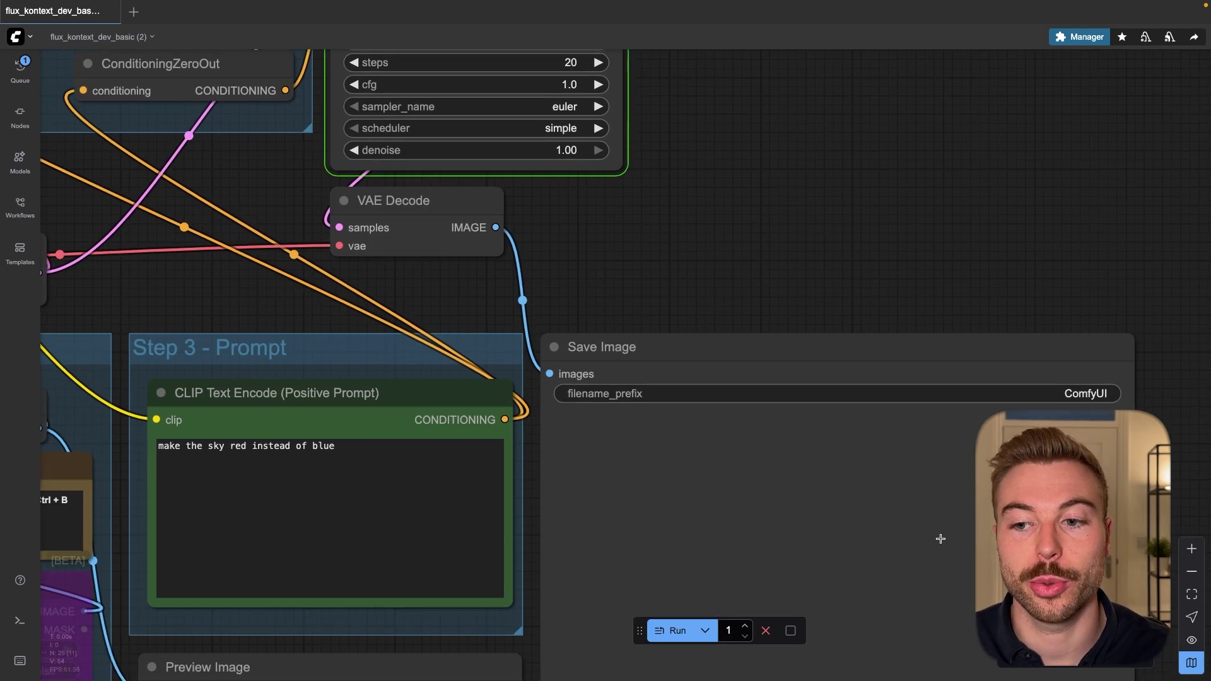
scroll(718, 369, up, 3)
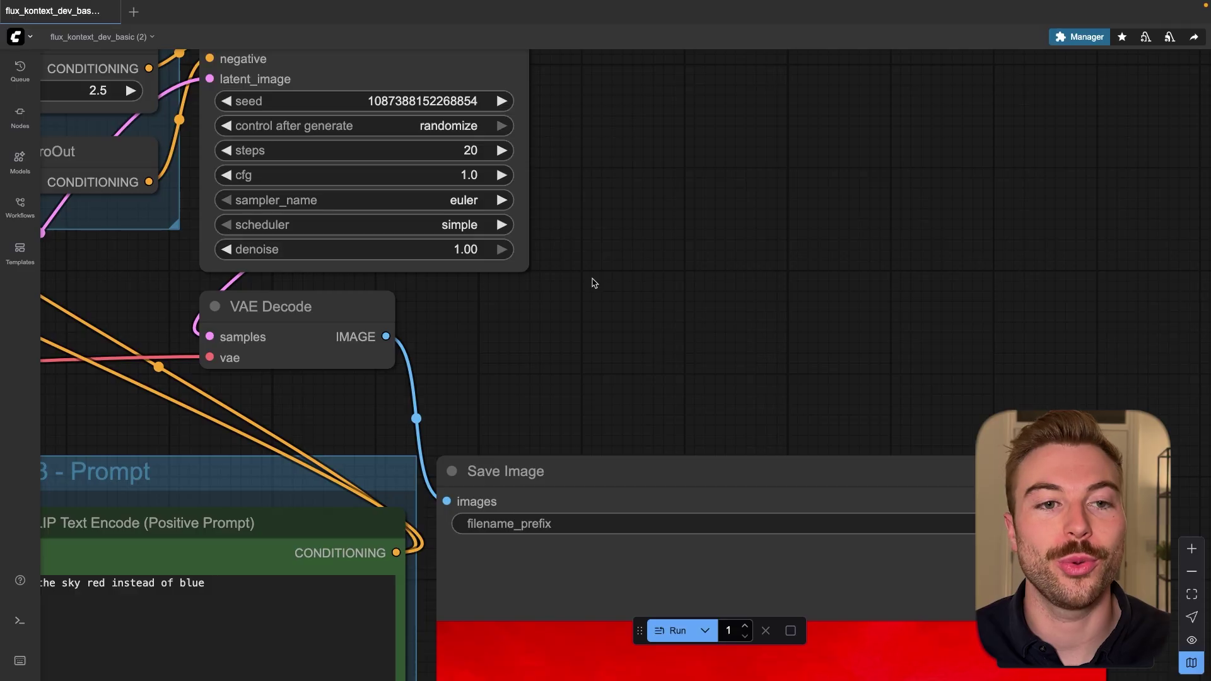
scroll(593, 283, down, 3)
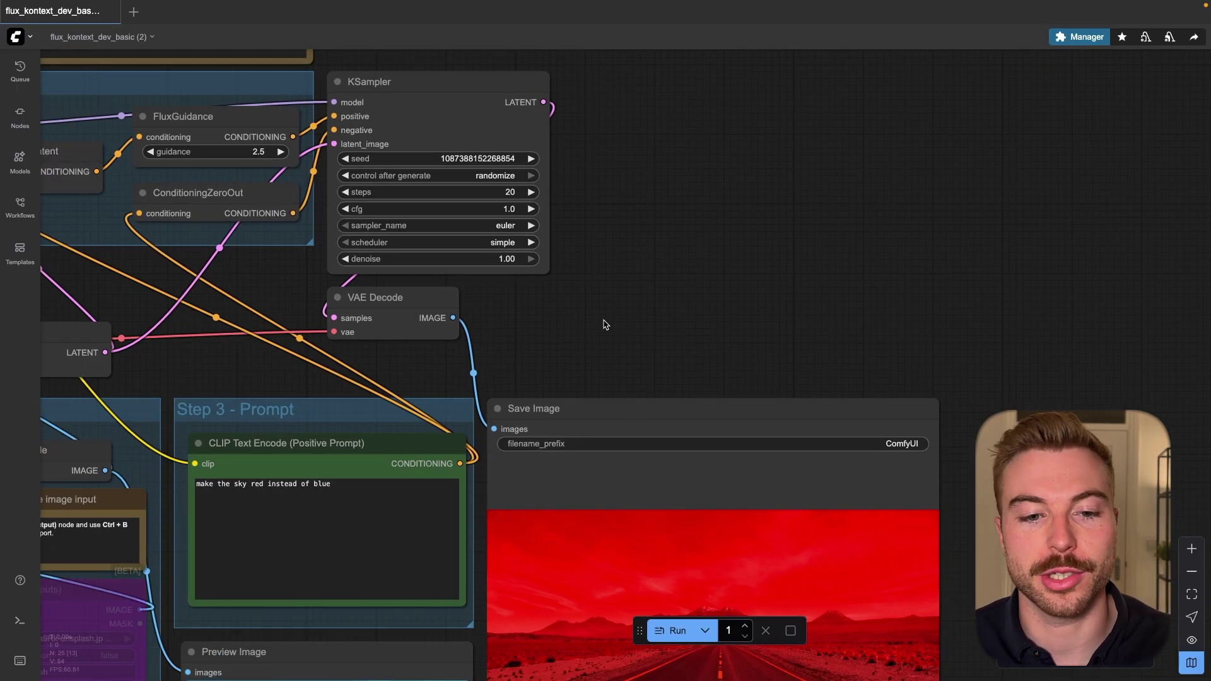
scroll(617, 268, up, 3)
scroll(767, 459, up, 2)
scroll(767, 459, down, 3)
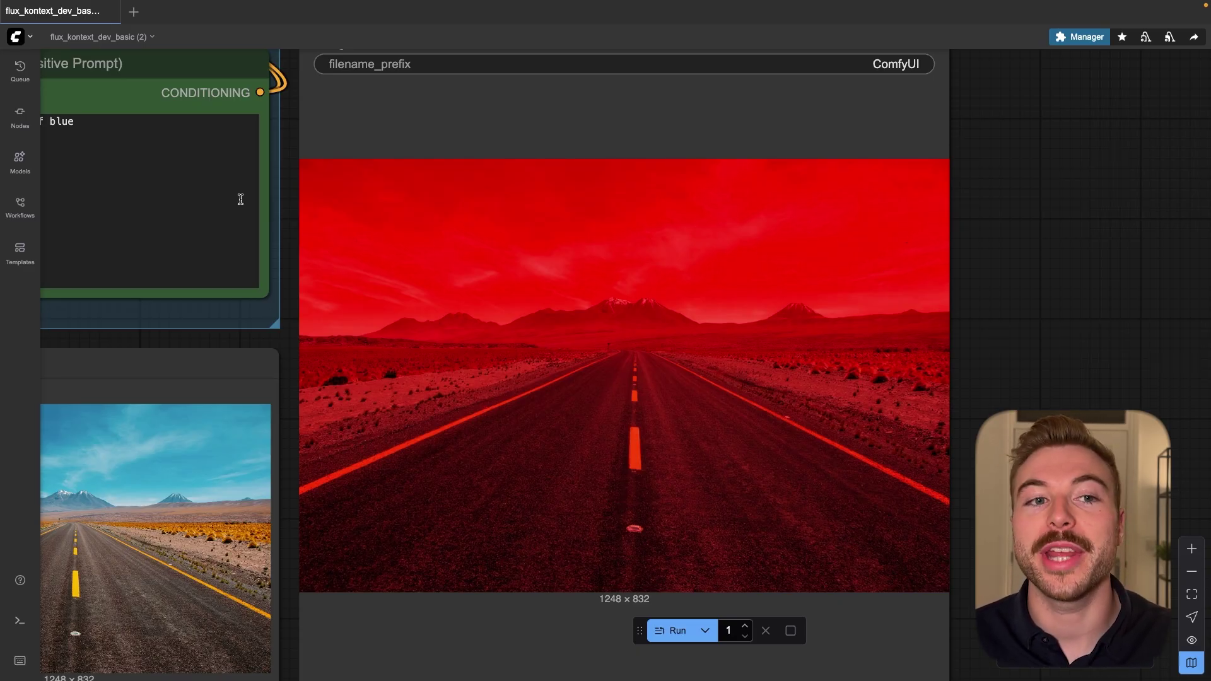
scroll(575, 231, down, 3)
Step: Review the KSampler node's steps, cfg and denoise settings, and view the workflow alongside the prompt and the generated image
scroll(500, 135, up, 2)
scroll(500, 128, up, 3)
scroll(557, 245, up, 3)
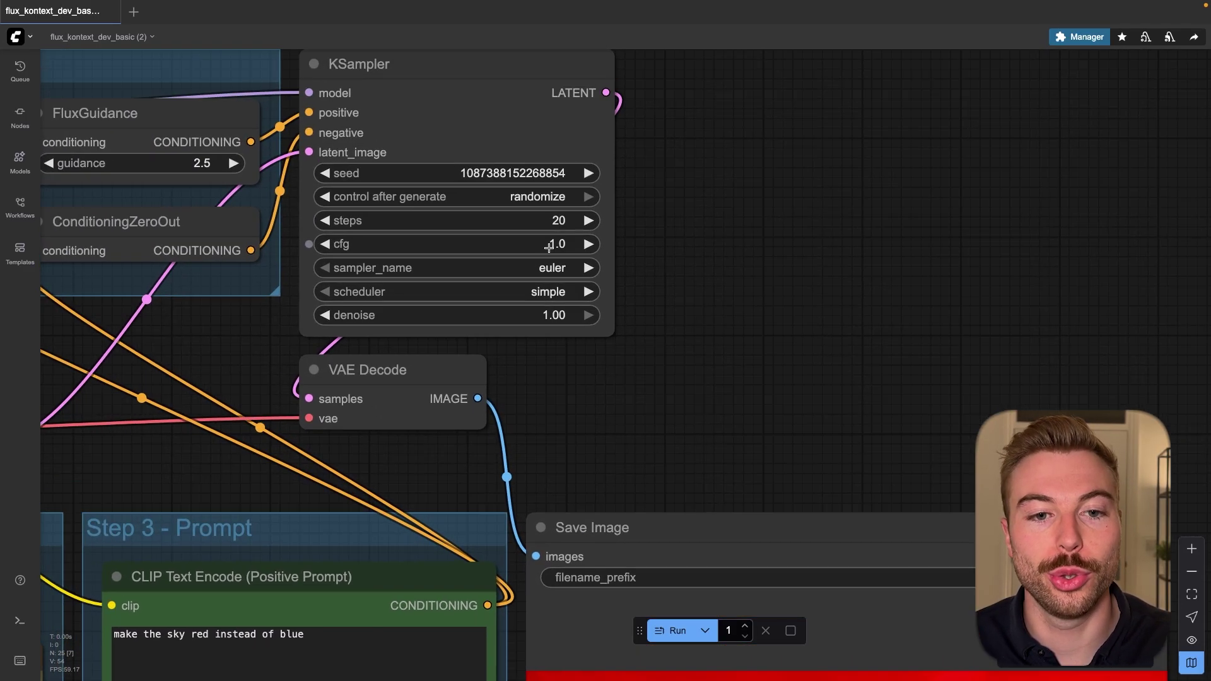
scroll(554, 236, up, 2)
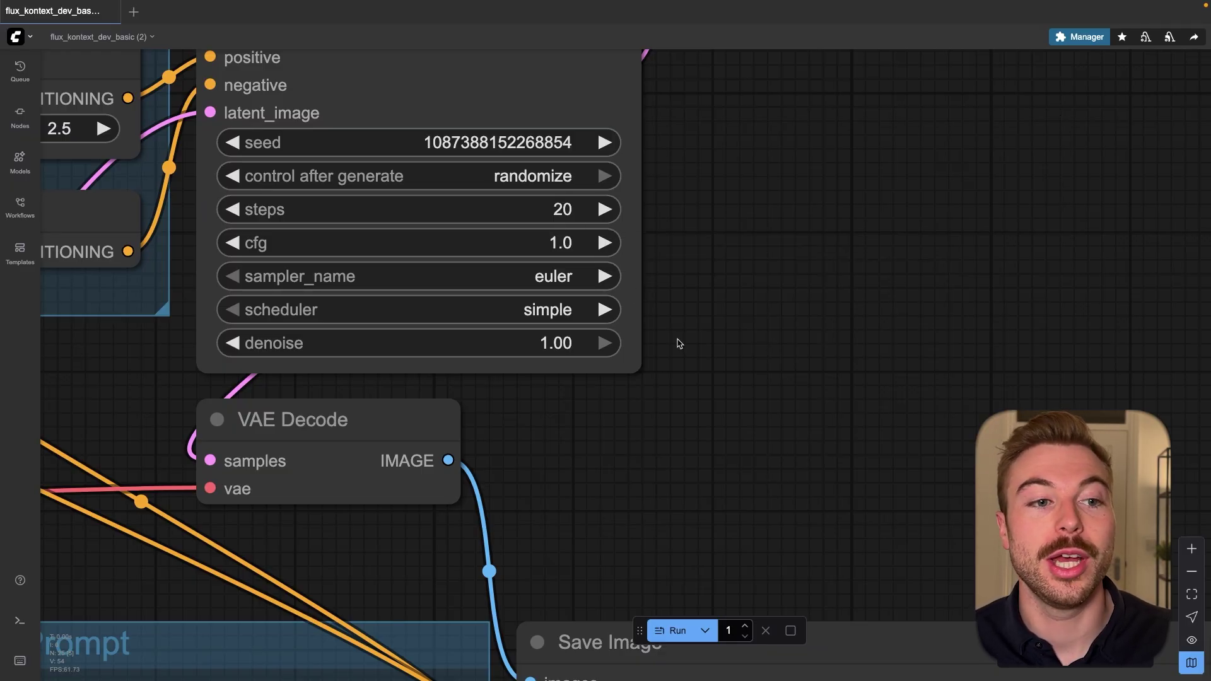
scroll(676, 343, down, 3)
scroll(678, 342, down, 8)
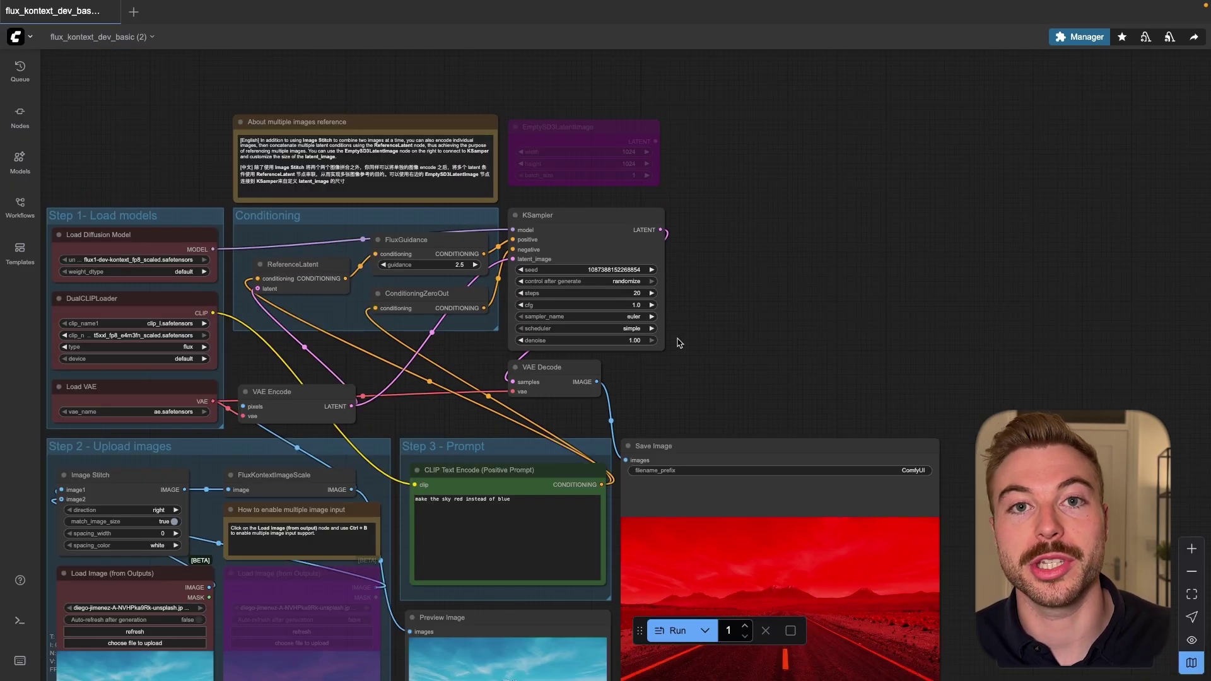
drag(729, 385, 572, 292)
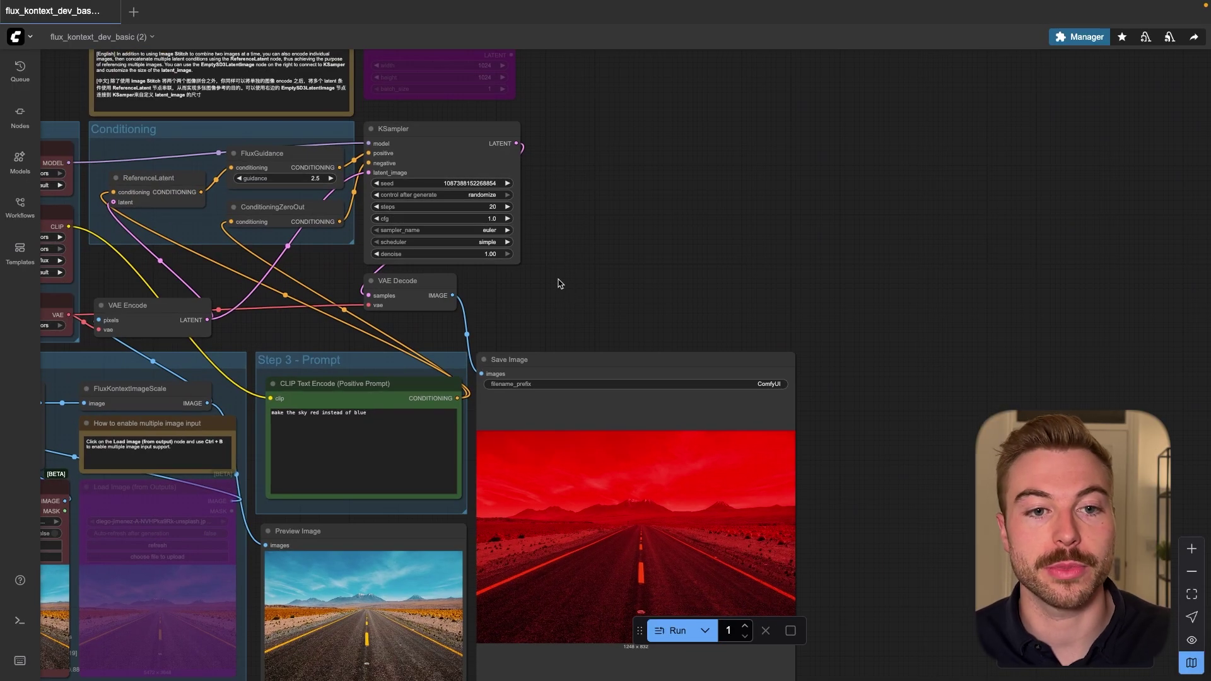
drag(519, 270, 508, 264)
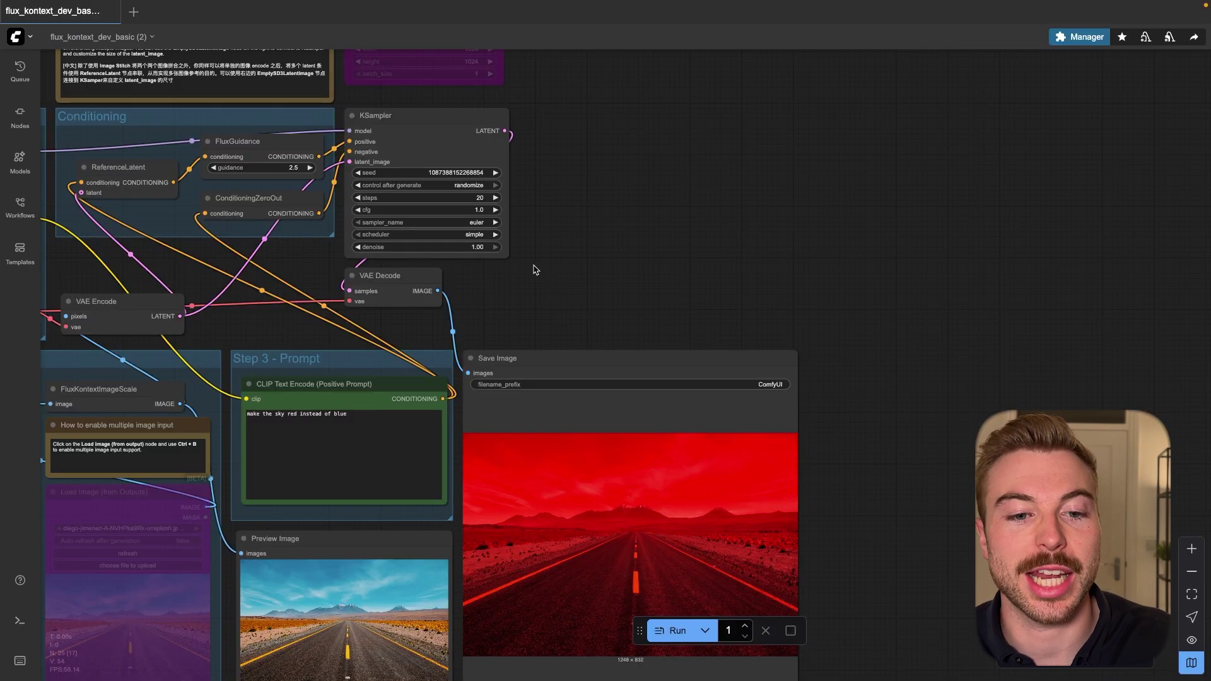
scroll(535, 270, down, 1)
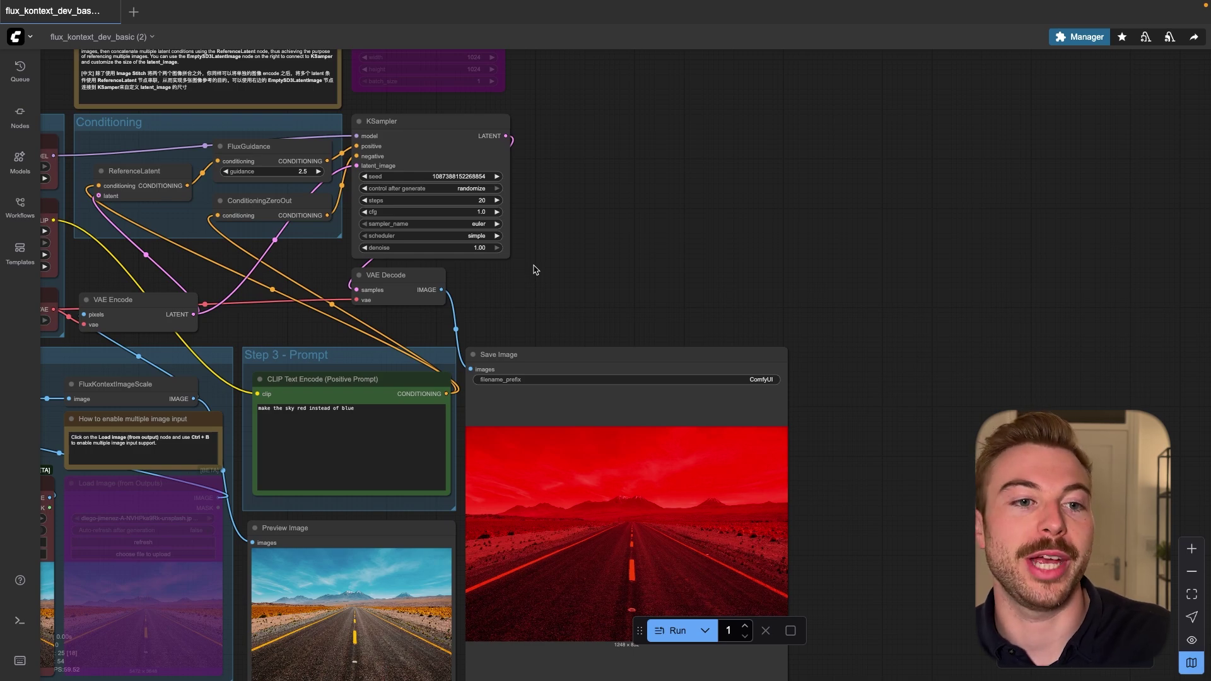